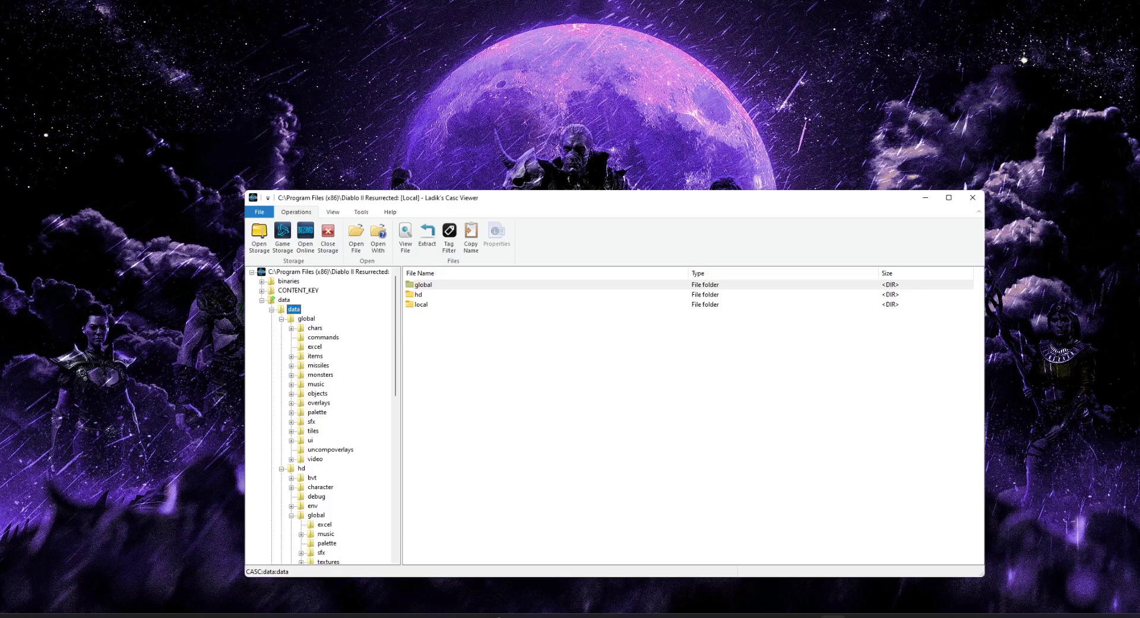
- In Casc Viewer, browse into data\global\excel and select skilldesc.txt
{"action": "left_click_drag", "start_coordinate": [517, 142], "coordinate": [561, 111]}
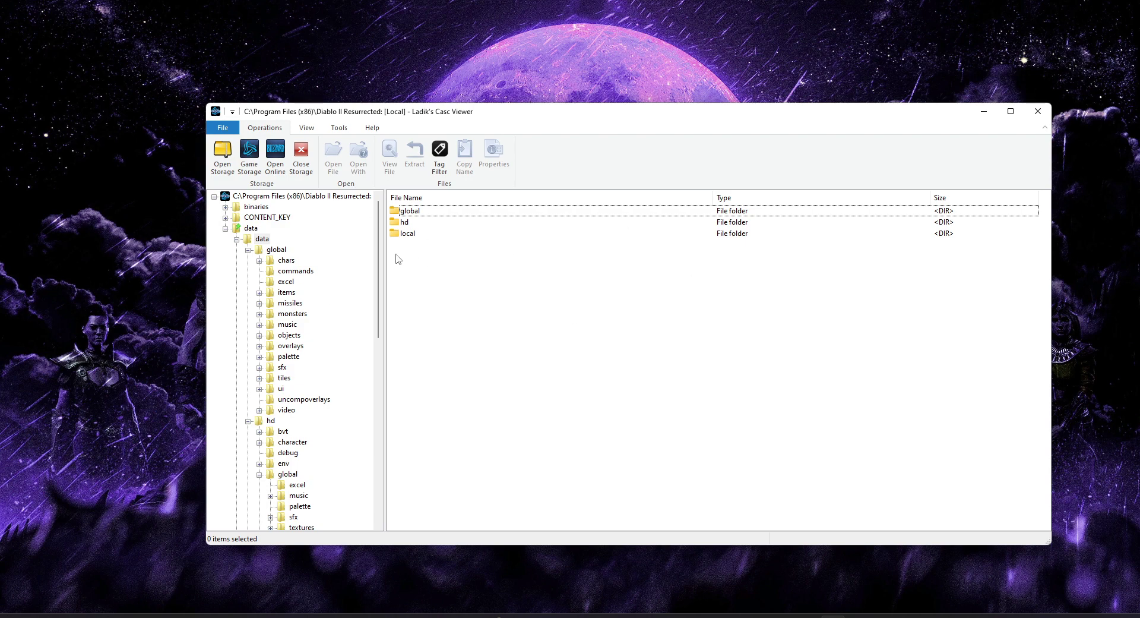
{"action": "double_click", "coordinate": [425, 217]}
{"action": "double_click", "coordinate": [426, 236]}
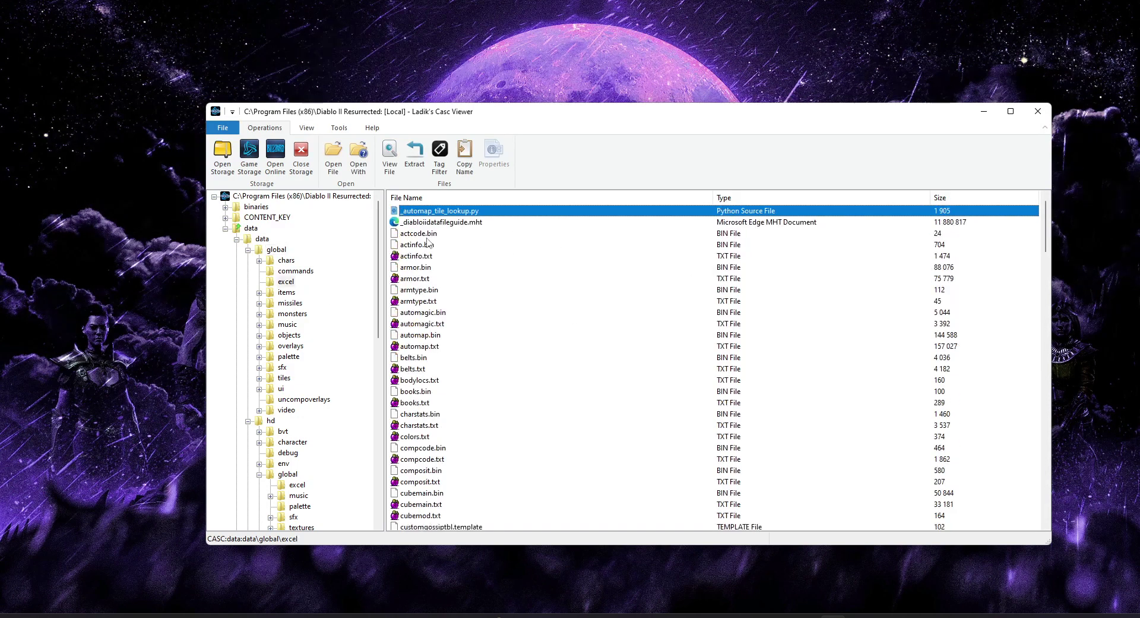
{"action": "scroll", "coordinate": [483, 423], "scroll_direction": "down", "scroll_amount": 20}
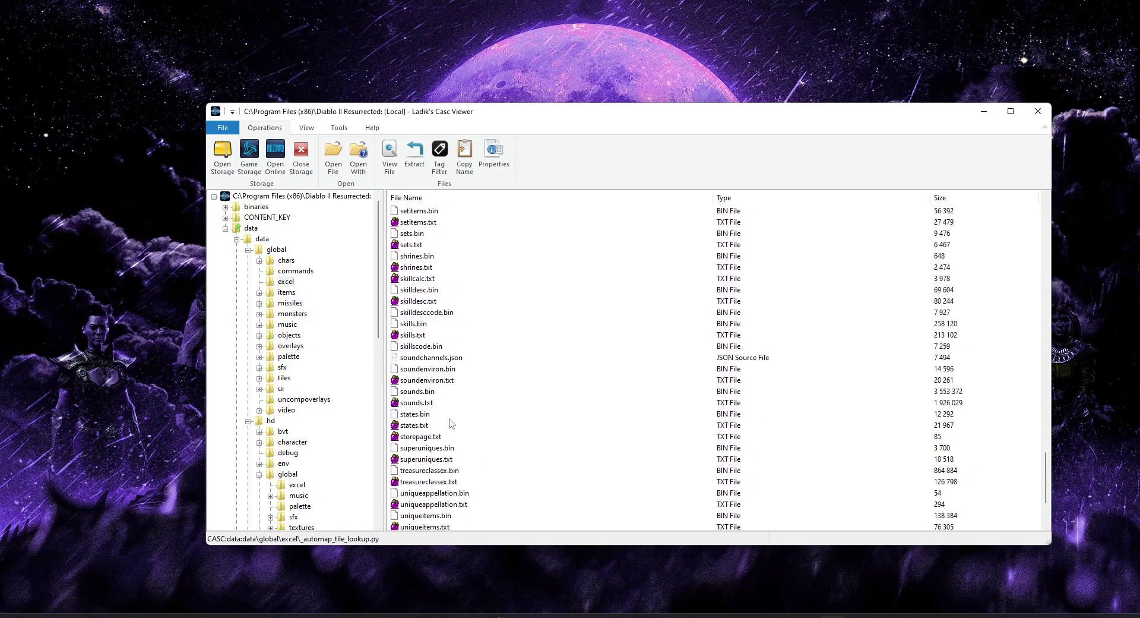
{"action": "left_click", "coordinate": [434, 303]}
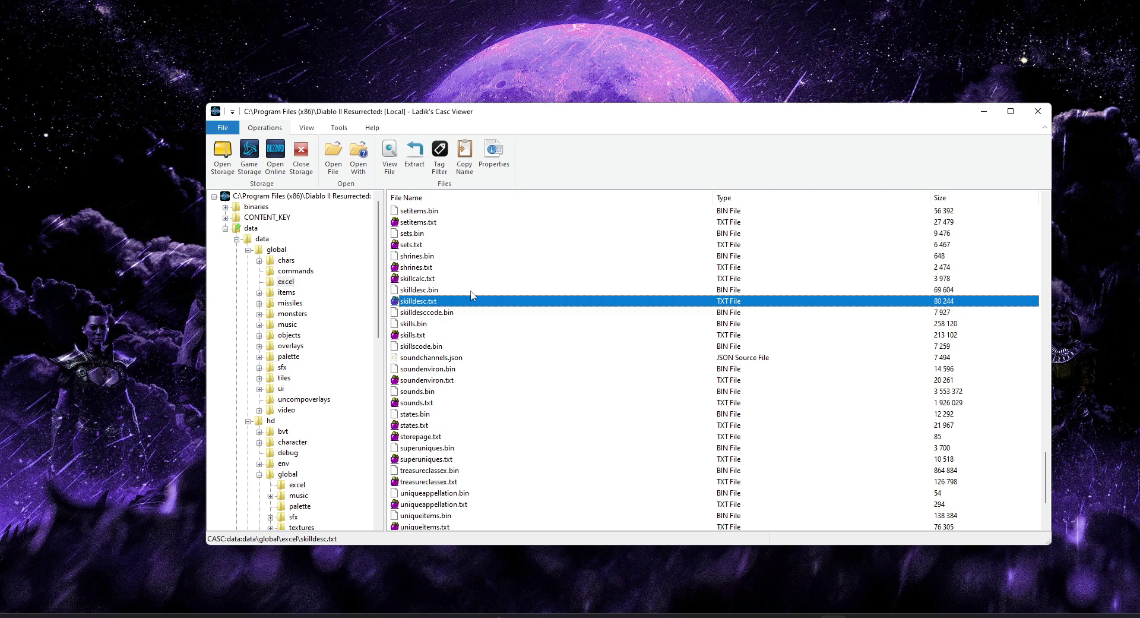
- Browse from data into hd\global\ui\spells\sorceress and select soskillicon.sprite
{"action": "left_click", "coordinate": [265, 240]}
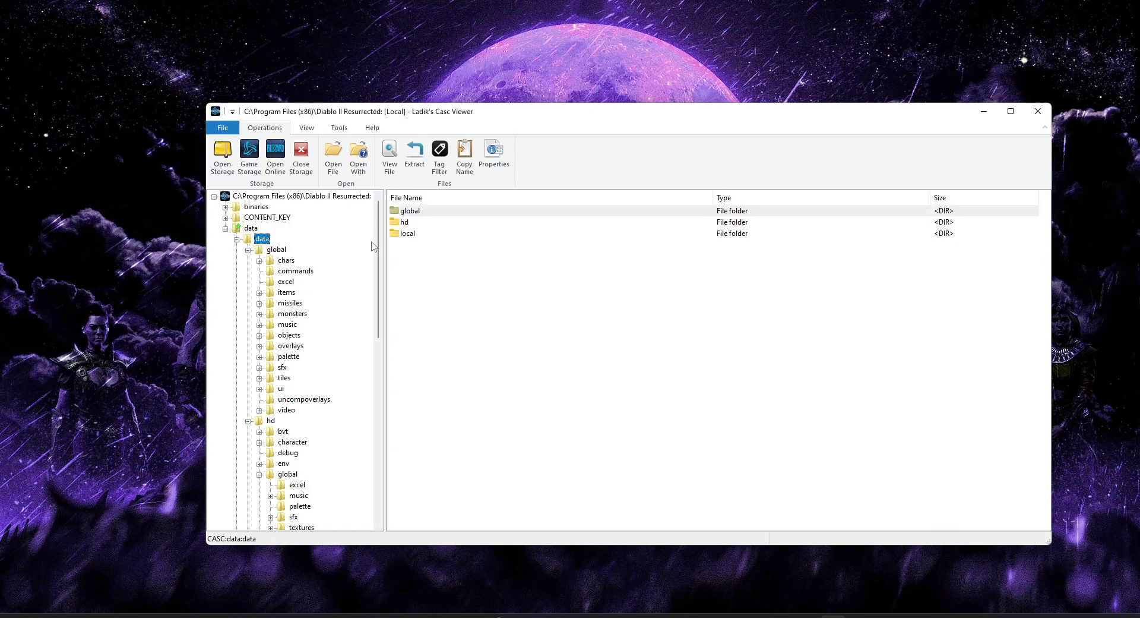
{"action": "double_click", "coordinate": [409, 224]}
{"action": "double_click", "coordinate": [422, 259]}
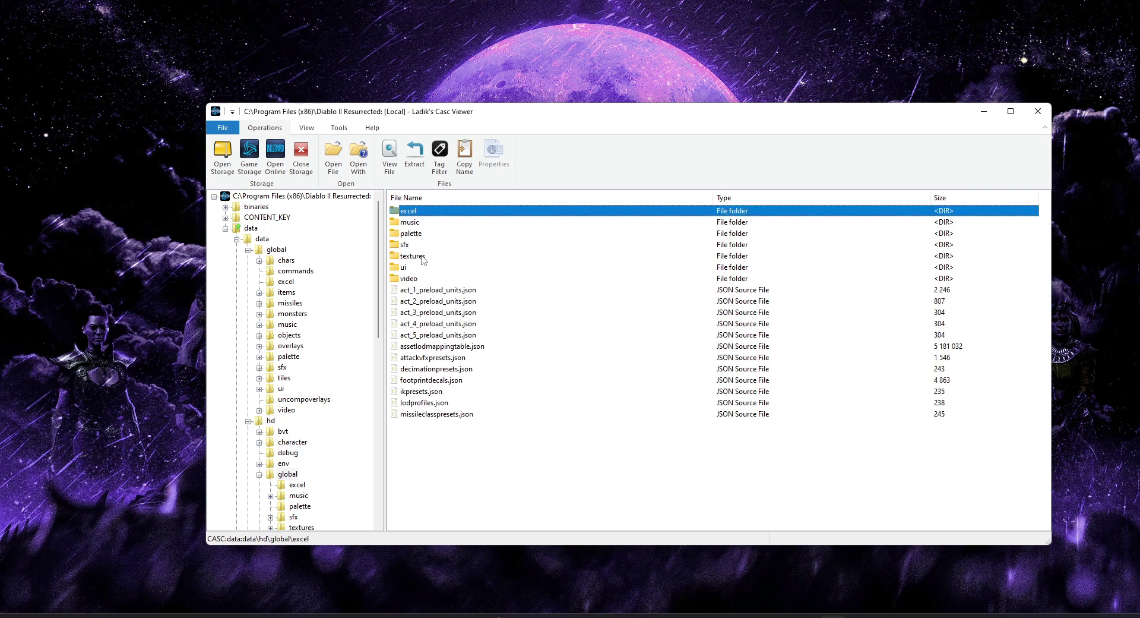
{"action": "double_click", "coordinate": [417, 268]}
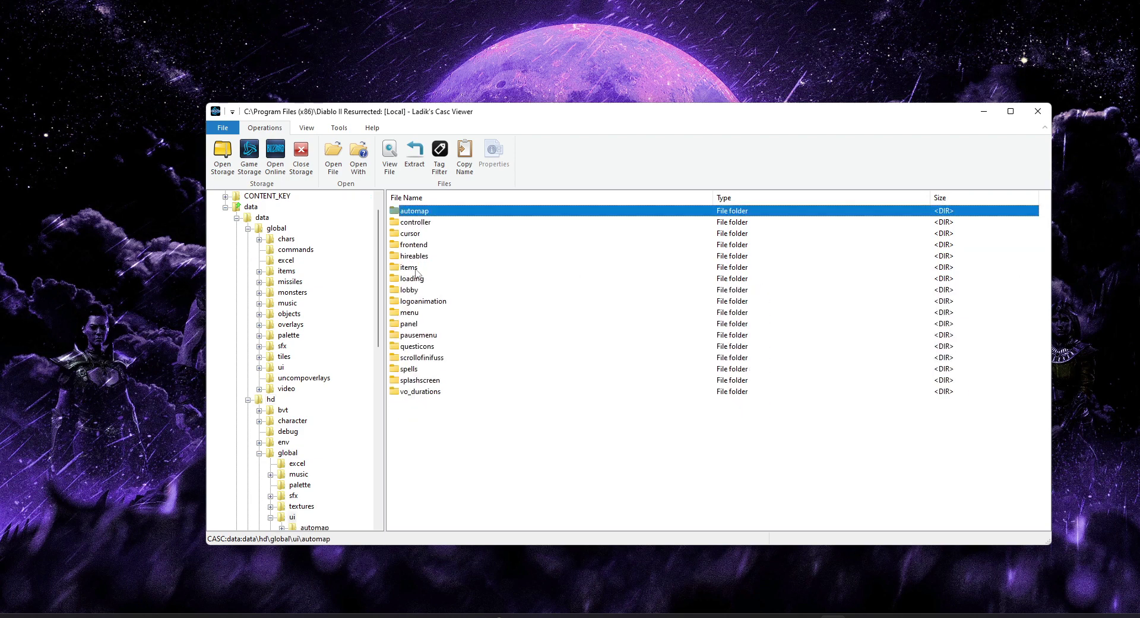
{"action": "double_click", "coordinate": [417, 367]}
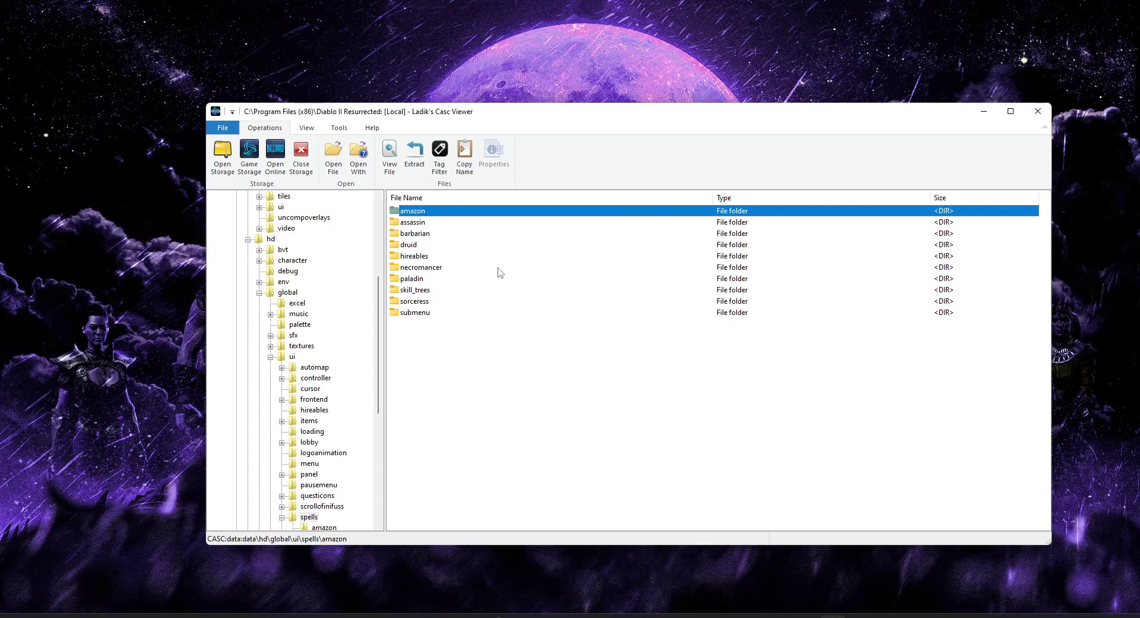
{"action": "left_click", "coordinate": [416, 256]}
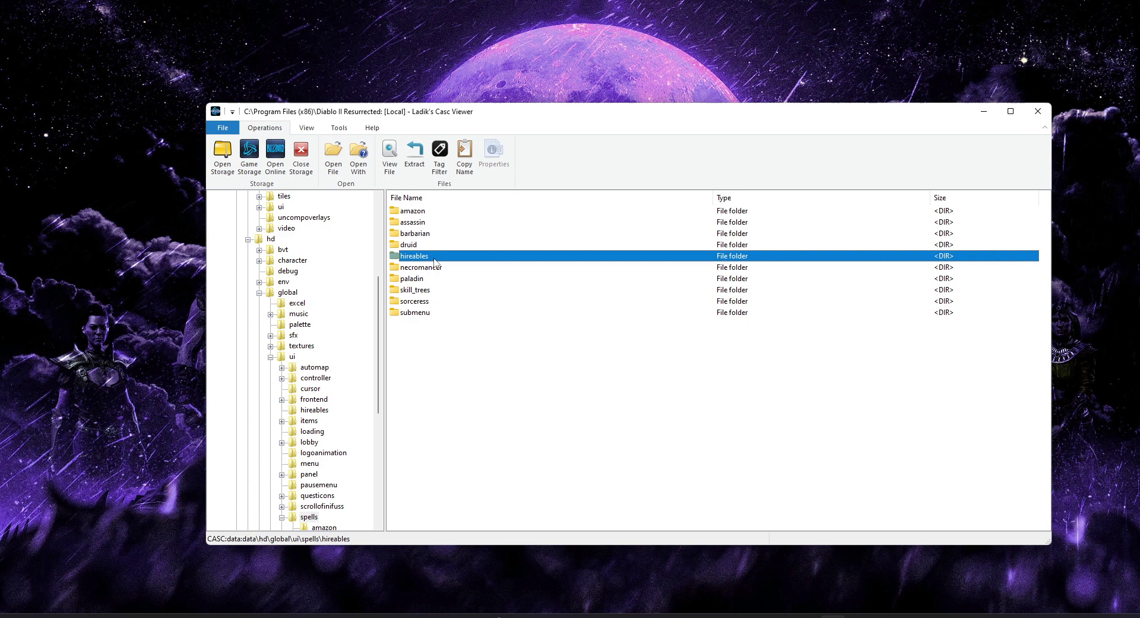
{"action": "left_click", "coordinate": [439, 338]}
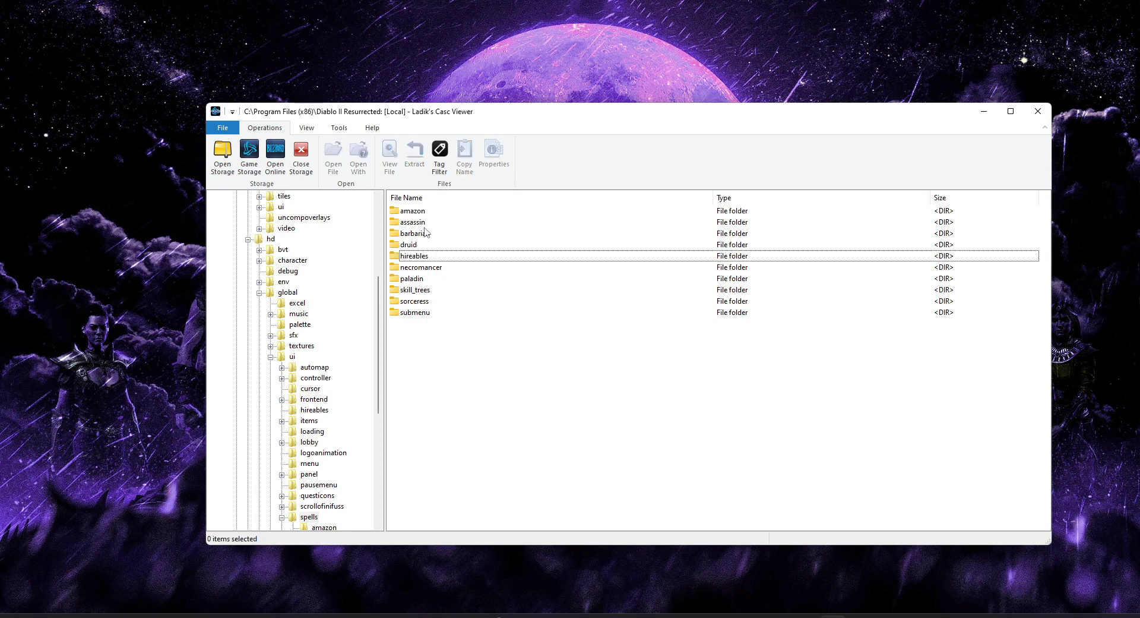
{"action": "double_click", "coordinate": [440, 302]}
{"action": "left_click", "coordinate": [445, 226]}
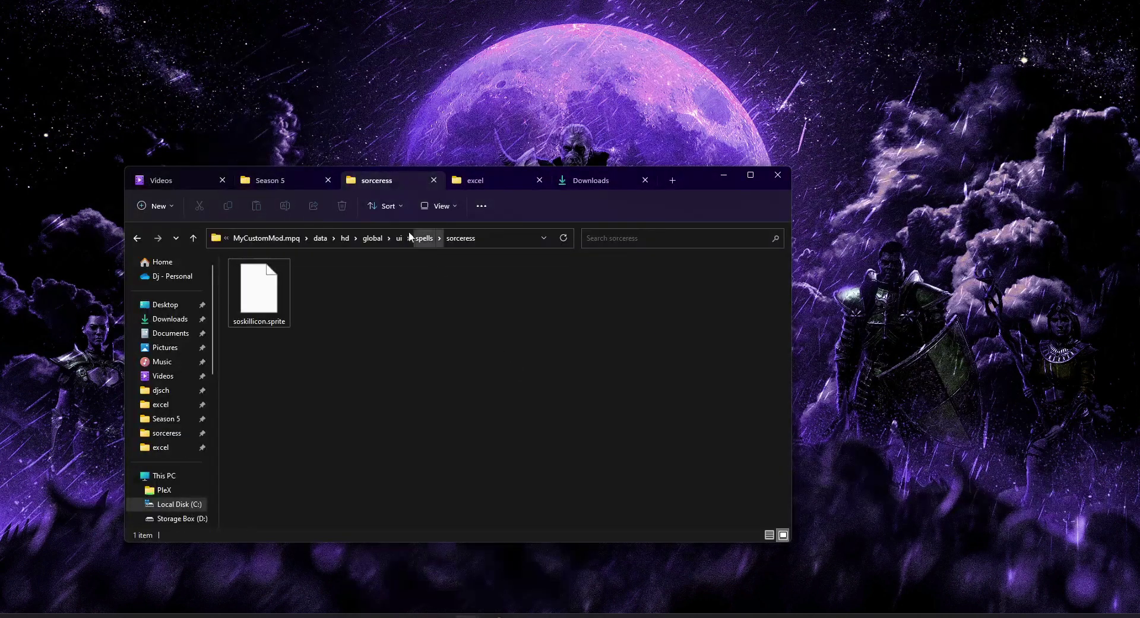
- Open the mod's data\global\excel\skilldesc.txt in AFJ Sheet from File Explorer
{"action": "left_click", "coordinate": [321, 238]}
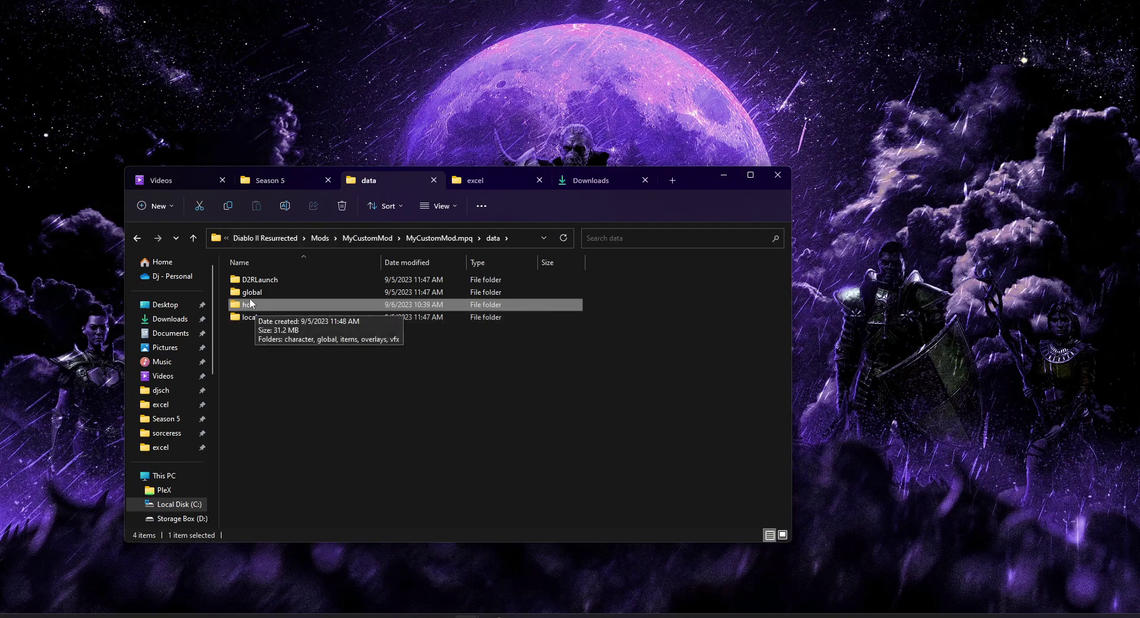
{"action": "double_click", "coordinate": [269, 293]}
{"action": "double_click", "coordinate": [263, 280]}
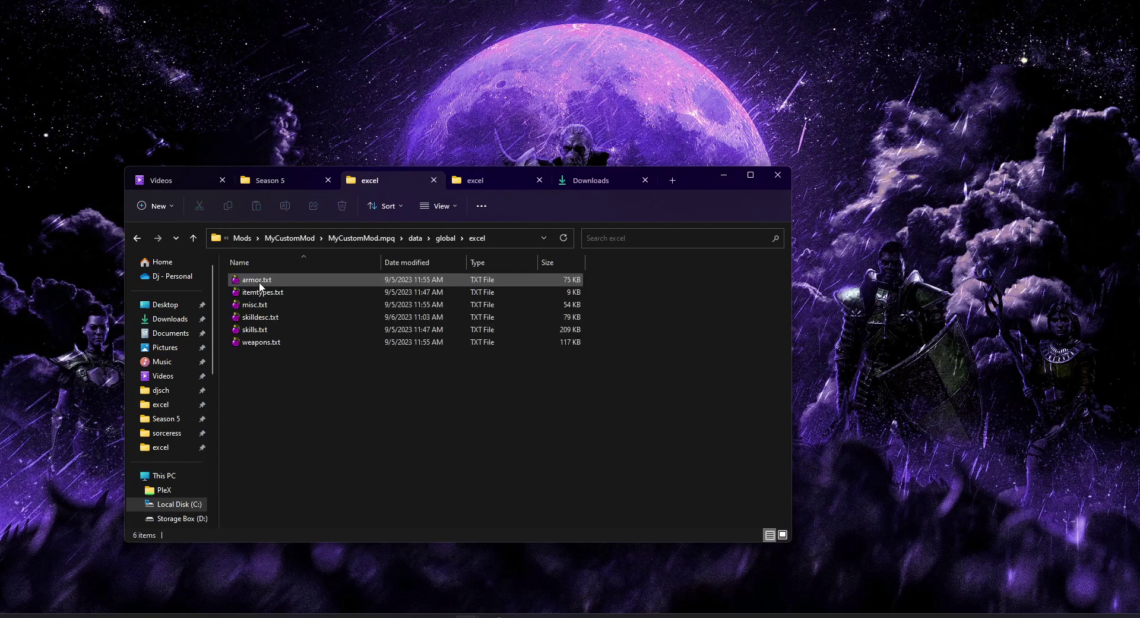
{"action": "double_click", "coordinate": [261, 318]}
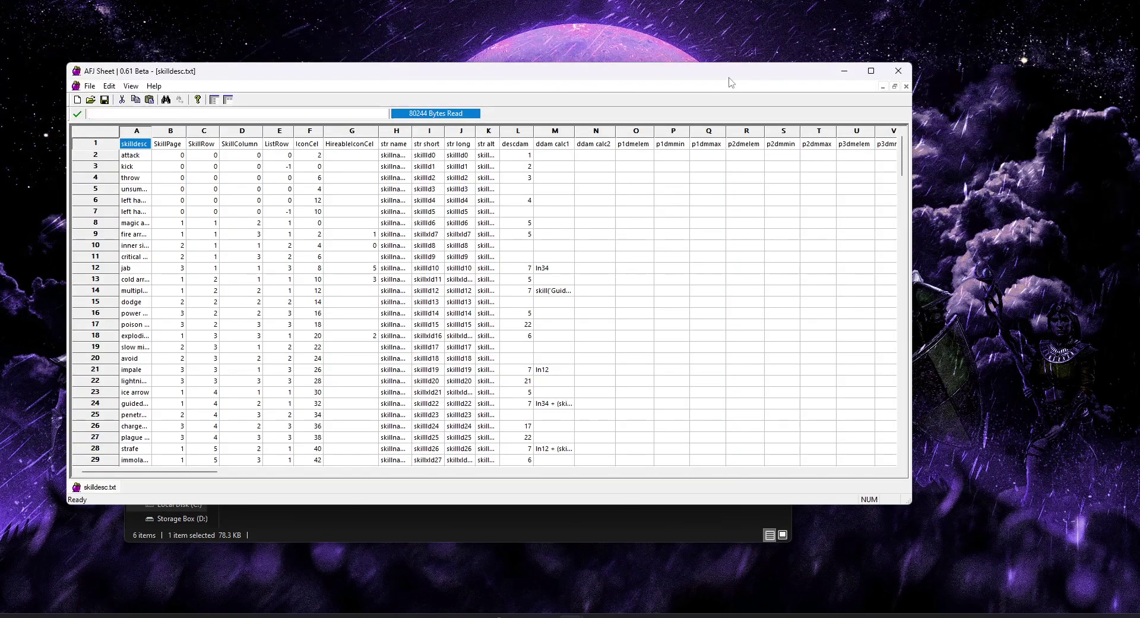
- Maximize AFJ Sheet and highlight the IconCel and HireableIconCel columns
{"action": "left_click", "coordinate": [871, 70]}
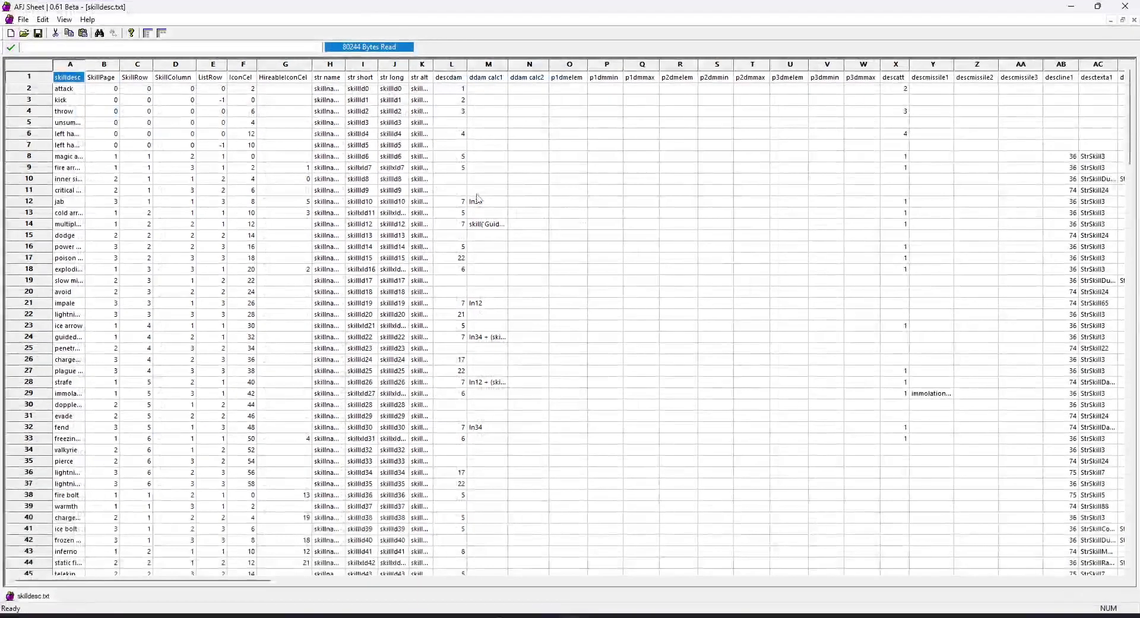
{"action": "left_click", "coordinate": [569, 202]}
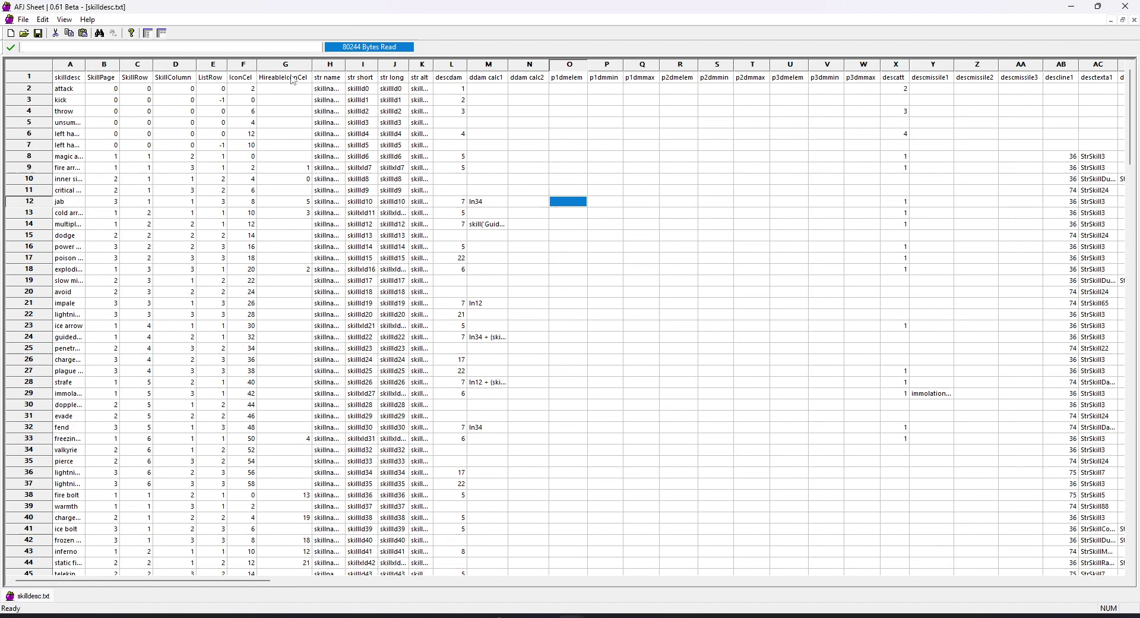
{"action": "left_click", "coordinate": [248, 65]}
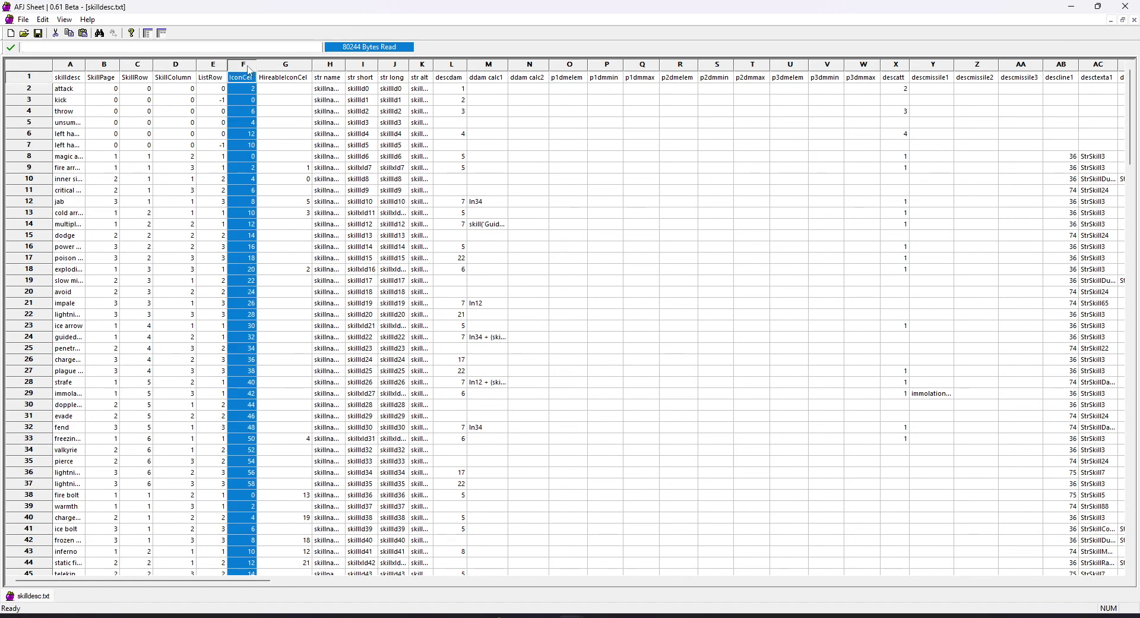
{"action": "left_click", "coordinate": [283, 65], "text": "shift"}
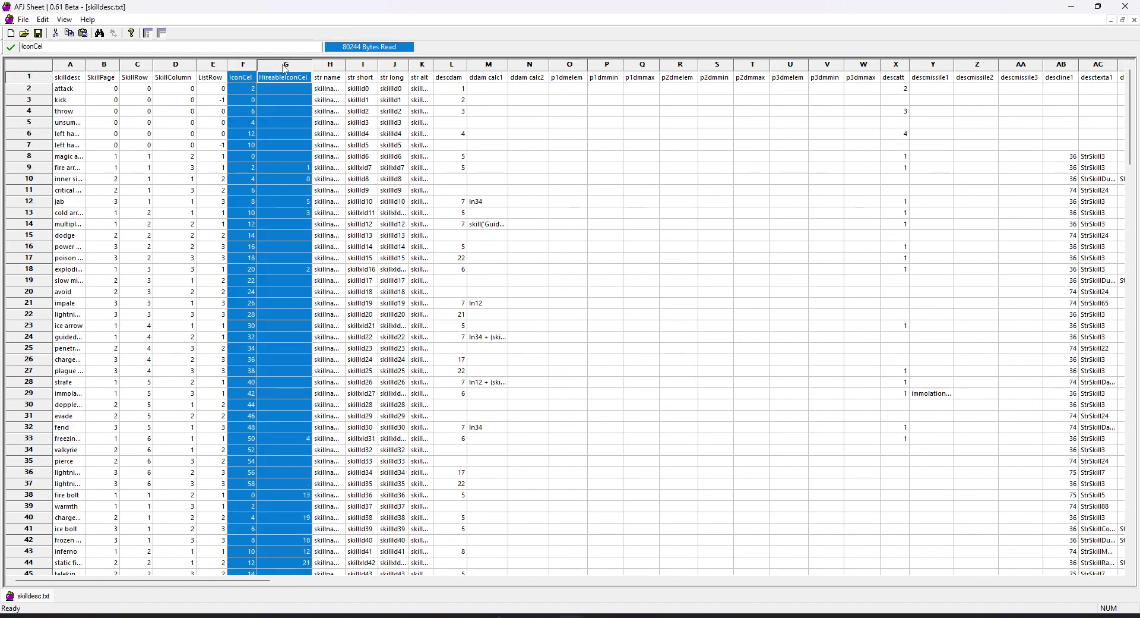
{"action": "left_click", "coordinate": [584, 293]}
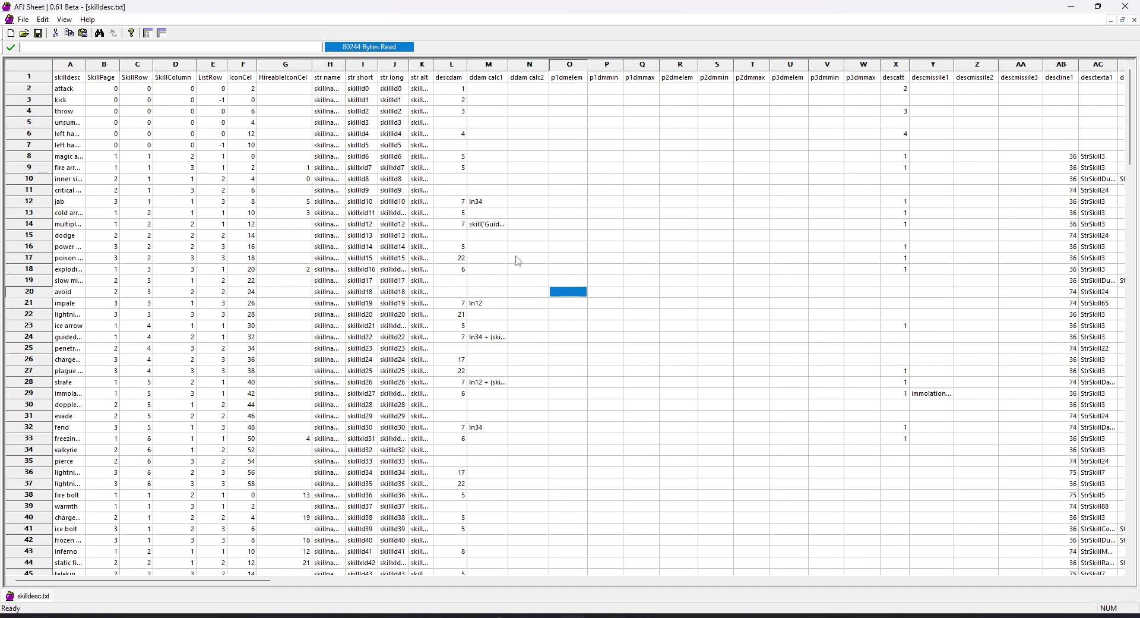
- Check IconCel values such as 42, 44, 46 and 38 down column F
{"action": "left_click", "coordinate": [250, 124]}
{"action": "left_click", "coordinate": [244, 393]}
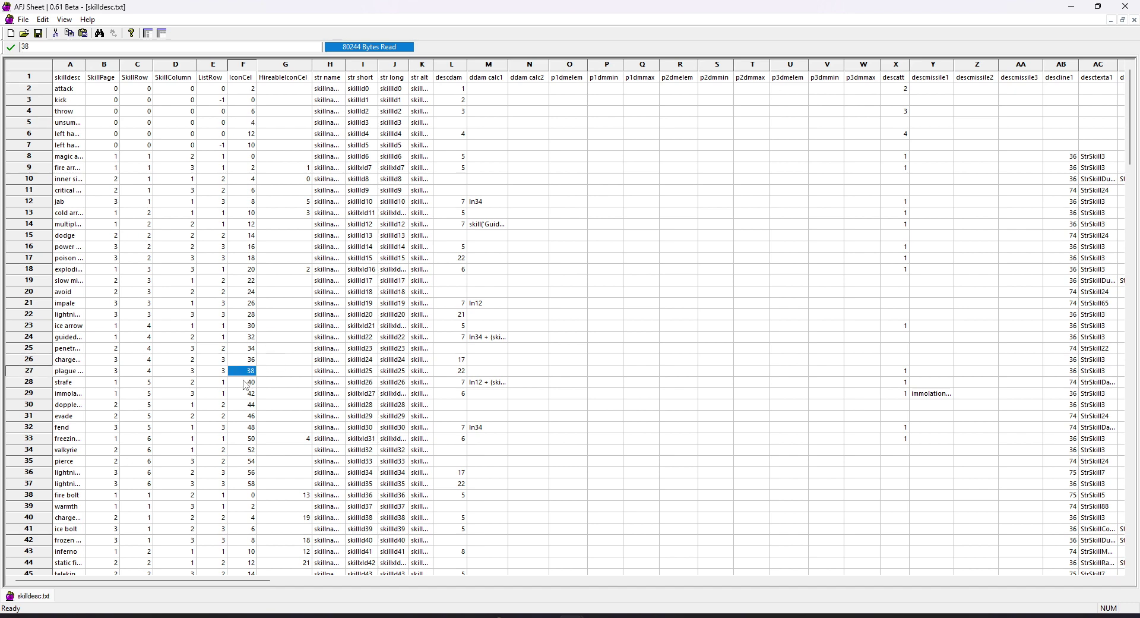
{"action": "left_click", "coordinate": [243, 405]}
{"action": "left_click", "coordinate": [242, 417]}
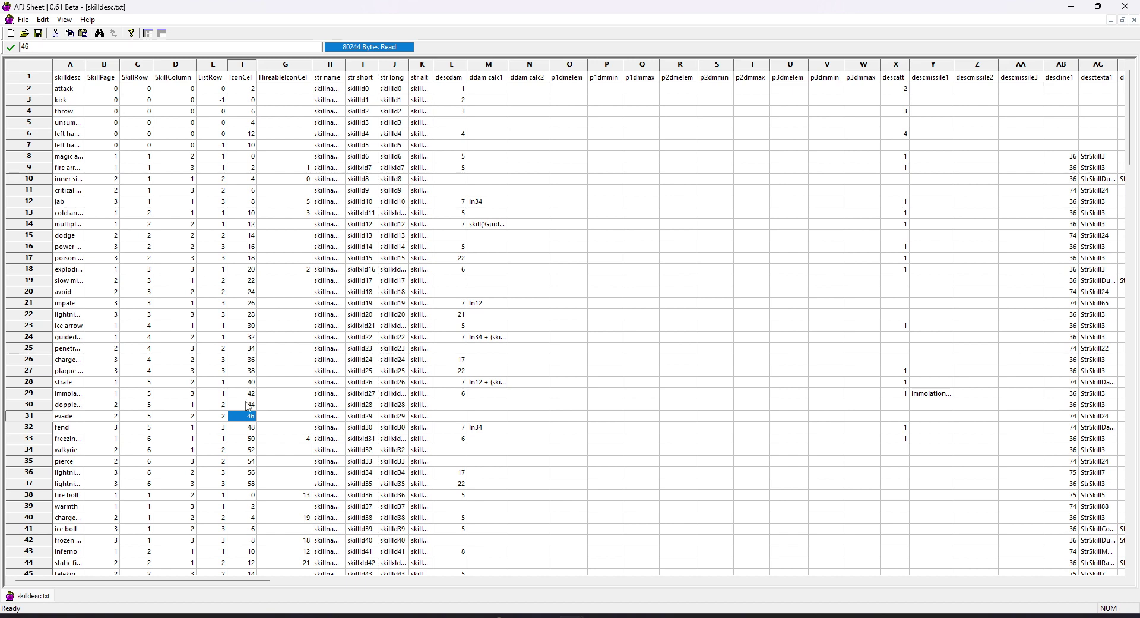
{"action": "left_click", "coordinate": [247, 406]}
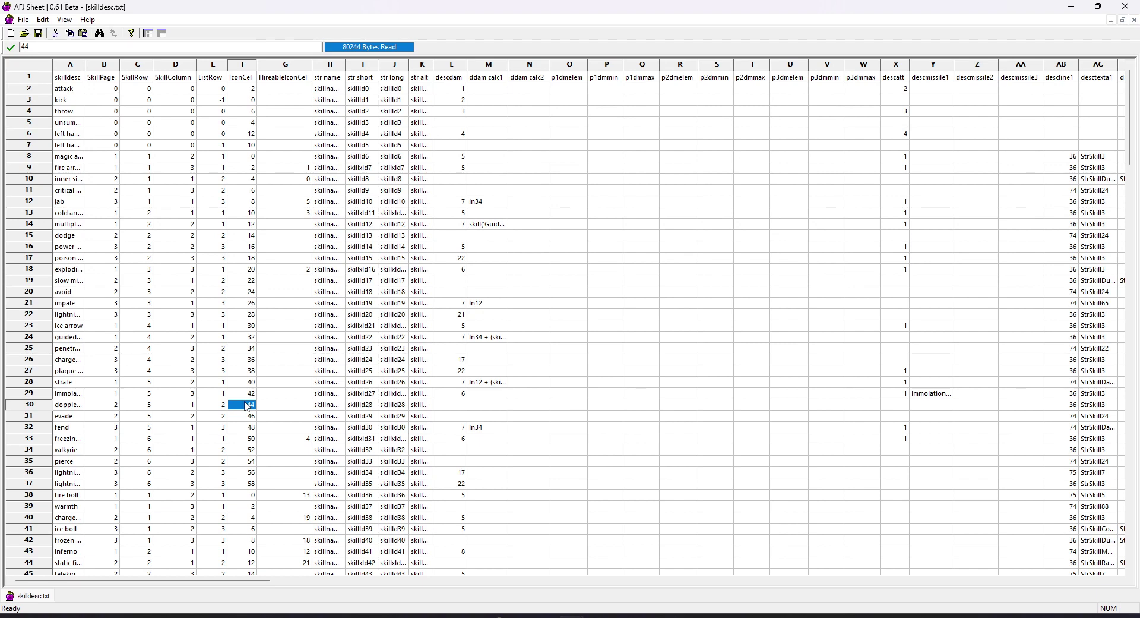
{"action": "left_click", "coordinate": [262, 213]}
{"action": "left_click", "coordinate": [253, 349]}
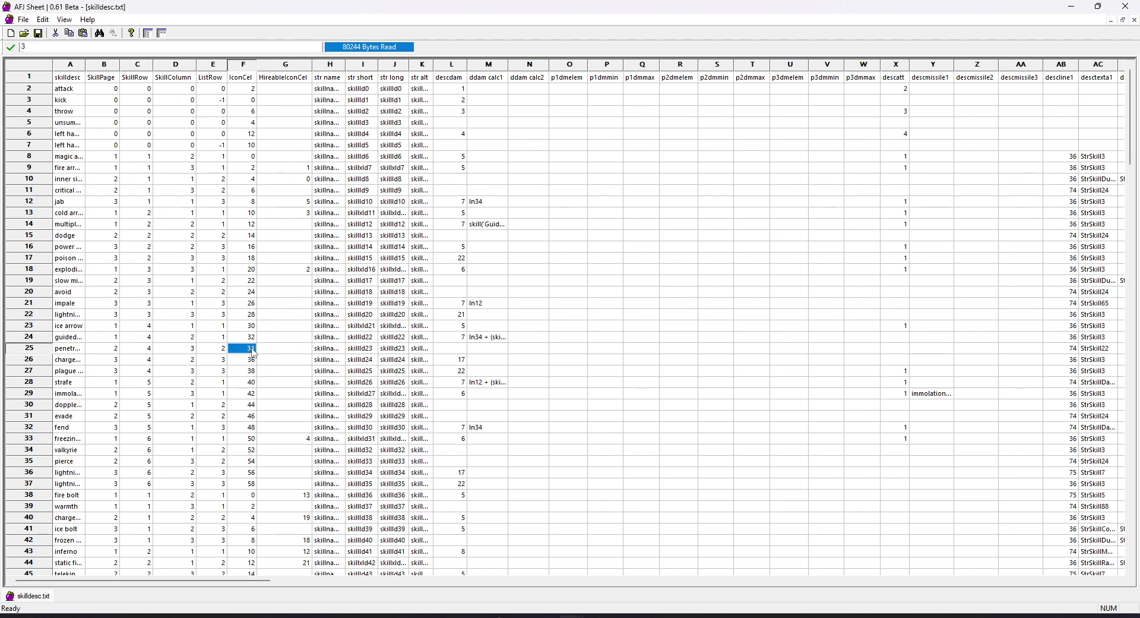
{"action": "left_click", "coordinate": [242, 393]}
{"action": "left_click", "coordinate": [244, 405]}
{"action": "left_click", "coordinate": [244, 372]}
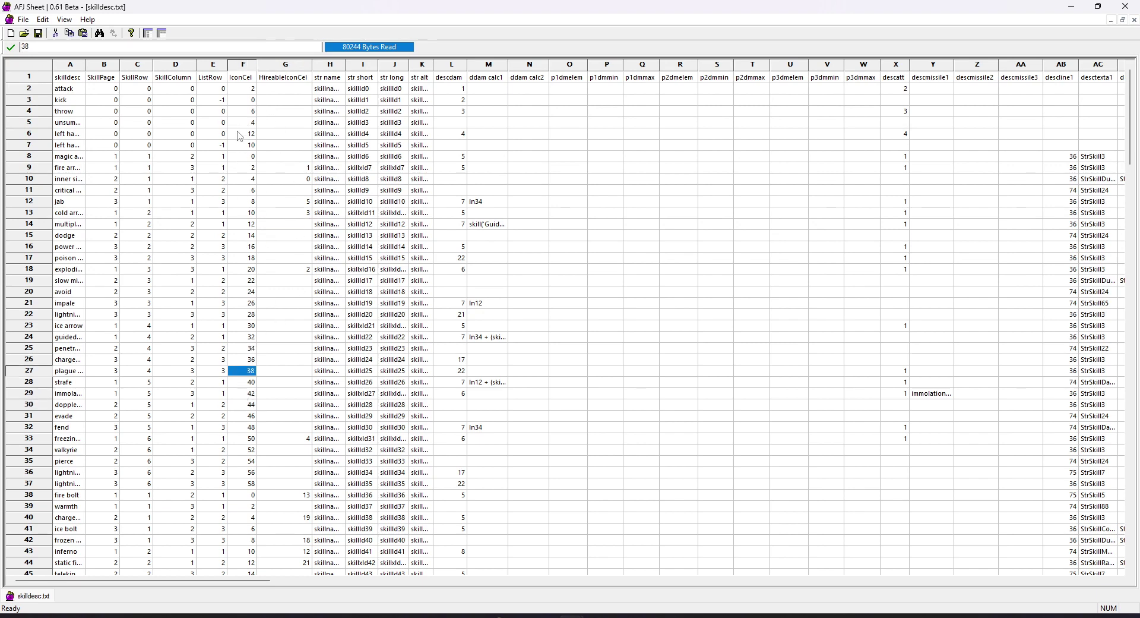
{"action": "left_click", "coordinate": [242, 64]}
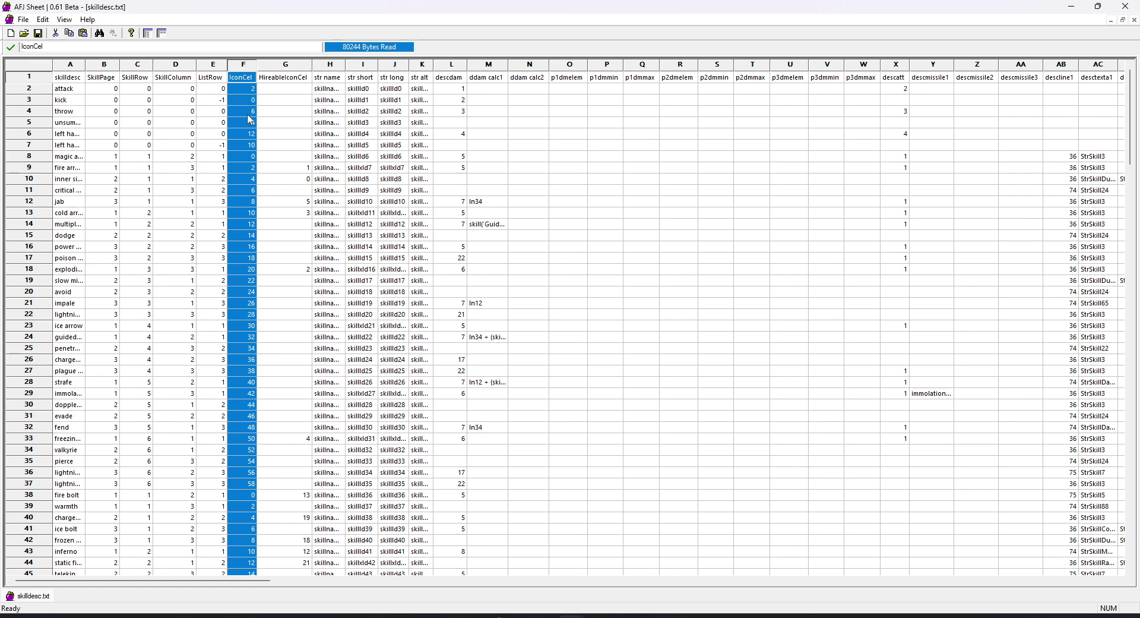
{"action": "left_click", "coordinate": [286, 65]}
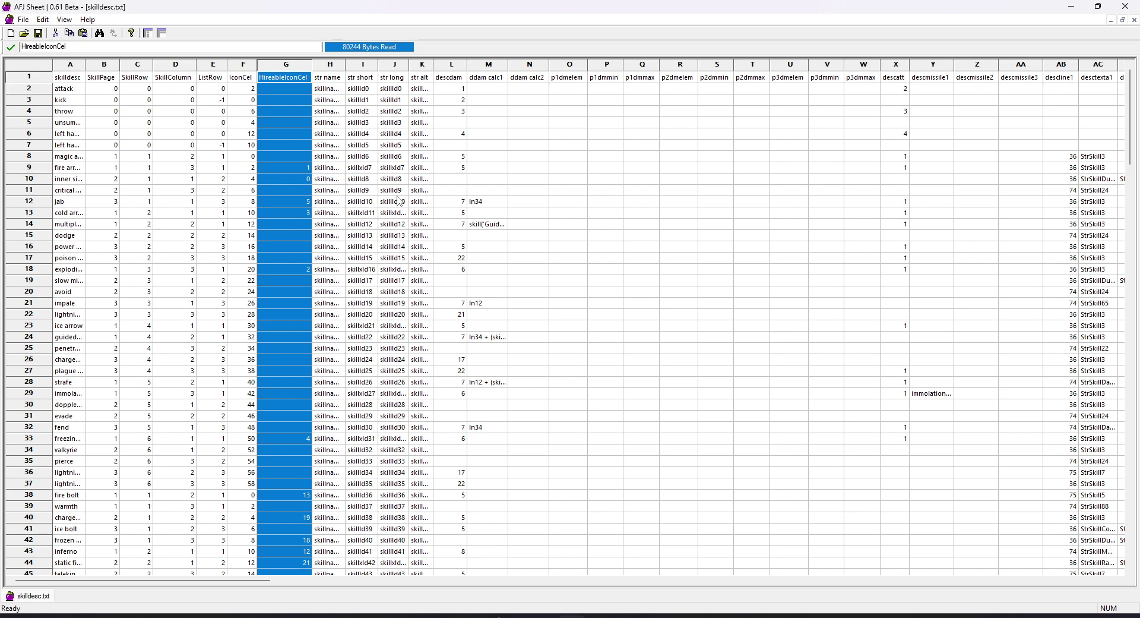
{"action": "left_click", "coordinate": [301, 204]}
{"action": "left_click", "coordinate": [303, 180]}
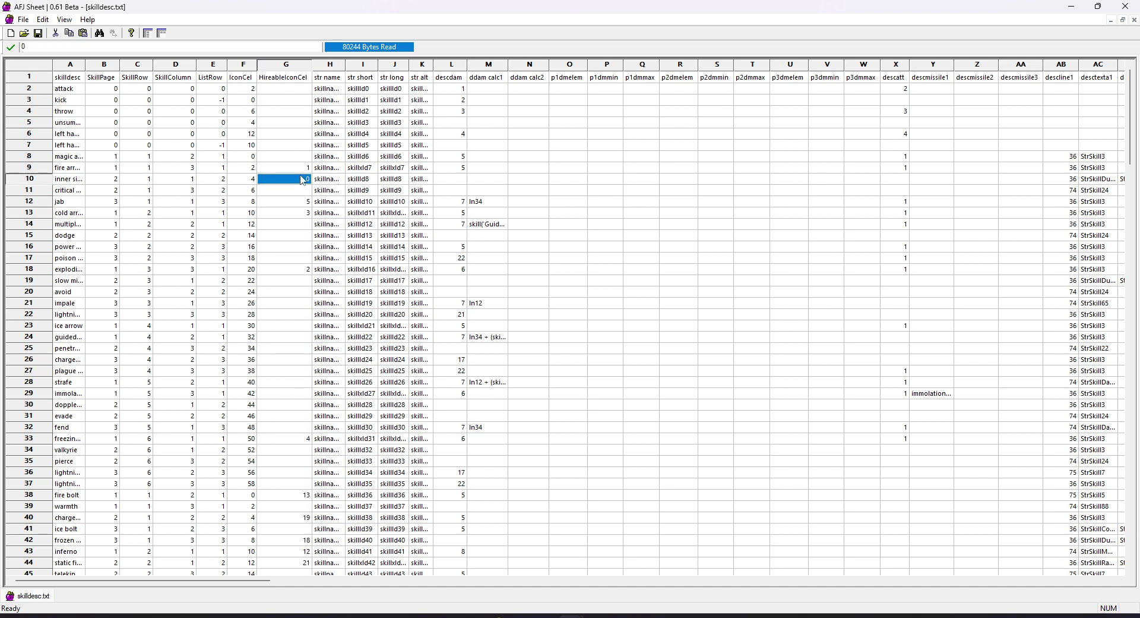
{"action": "left_click", "coordinate": [301, 203]}
{"action": "left_click", "coordinate": [293, 235]}
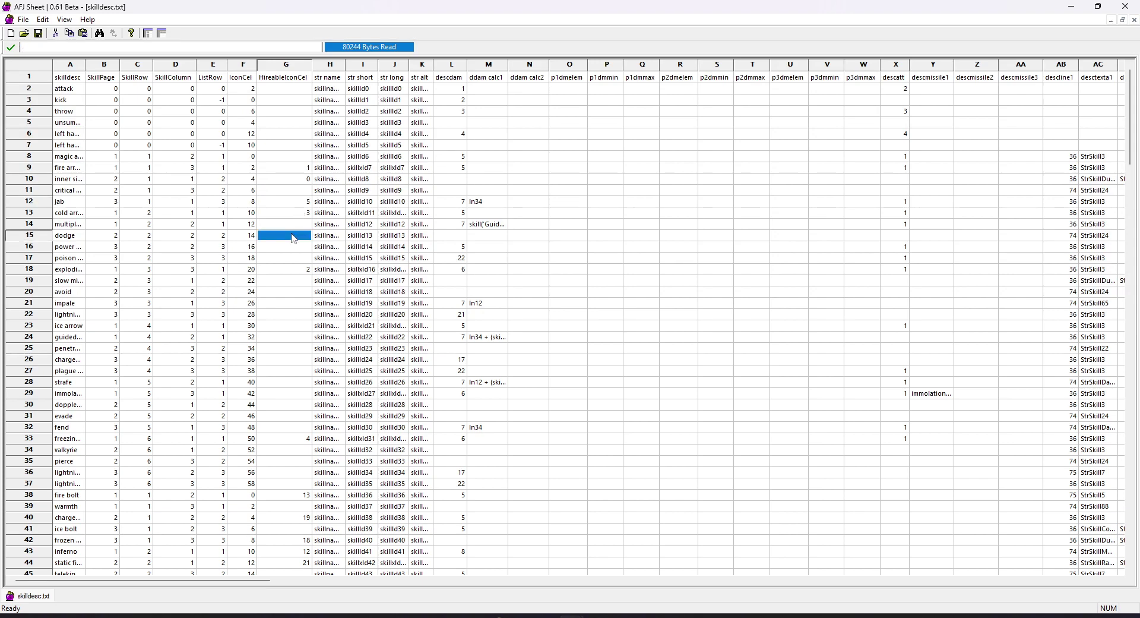
{"action": "left_click", "coordinate": [251, 65]}
{"action": "left_click", "coordinate": [280, 65]}
{"action": "left_click", "coordinate": [250, 66]}
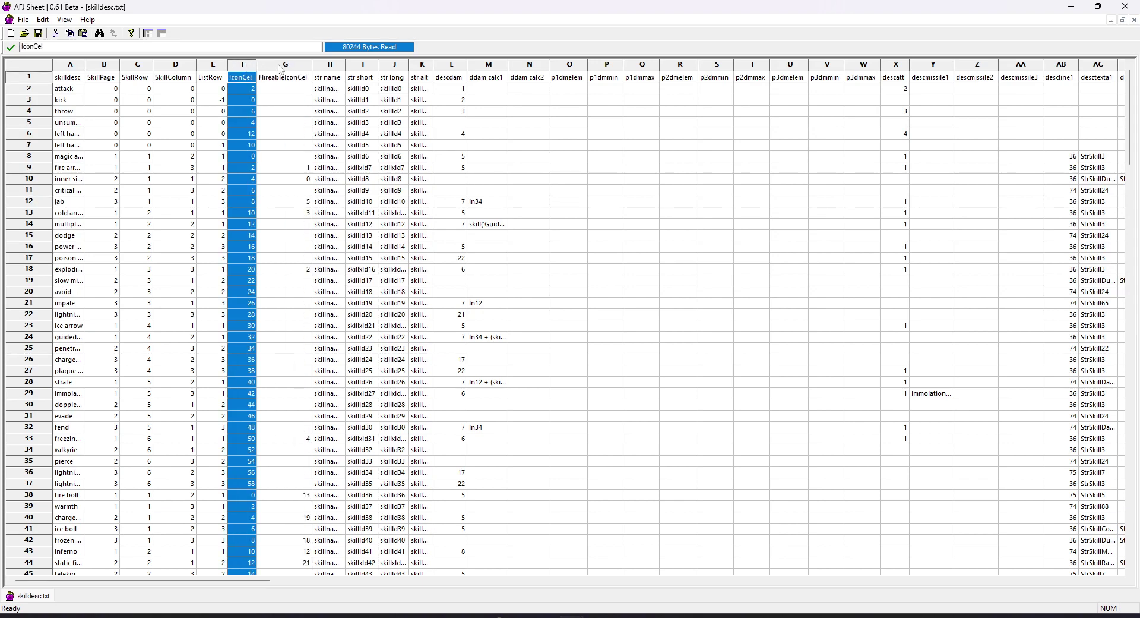
{"action": "left_click", "coordinate": [258, 66]}
{"action": "left_click", "coordinate": [252, 66]}
{"action": "left_click", "coordinate": [257, 66]}
{"action": "left_click", "coordinate": [252, 66]}
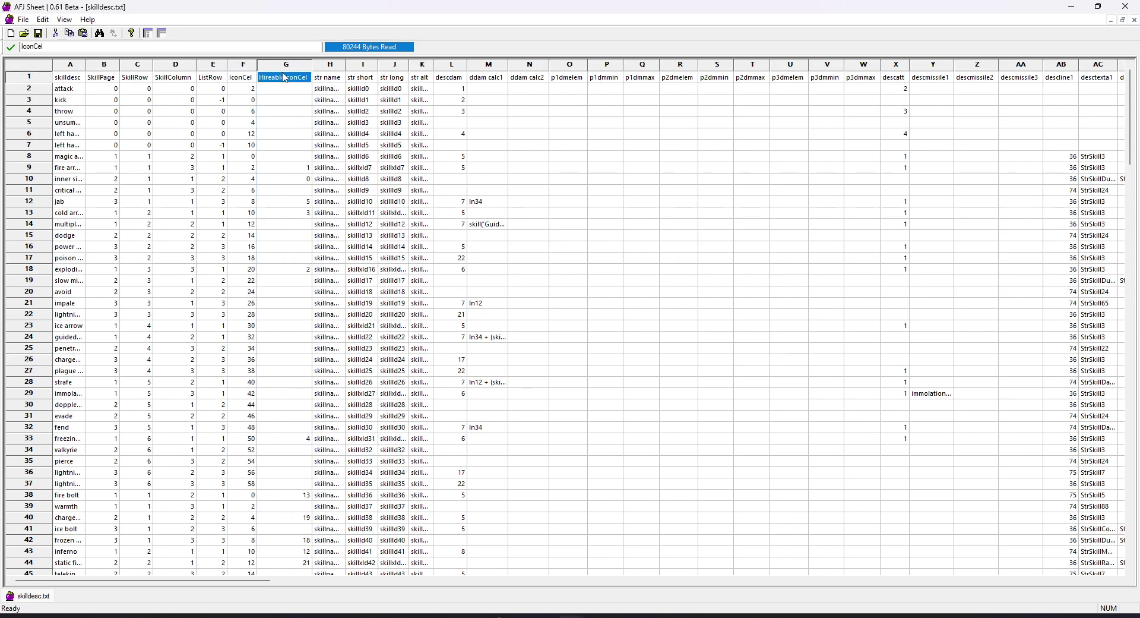
{"action": "left_click", "coordinate": [258, 66]}
{"action": "left_click", "coordinate": [250, 67]}
{"action": "left_click", "coordinate": [111, 67]}
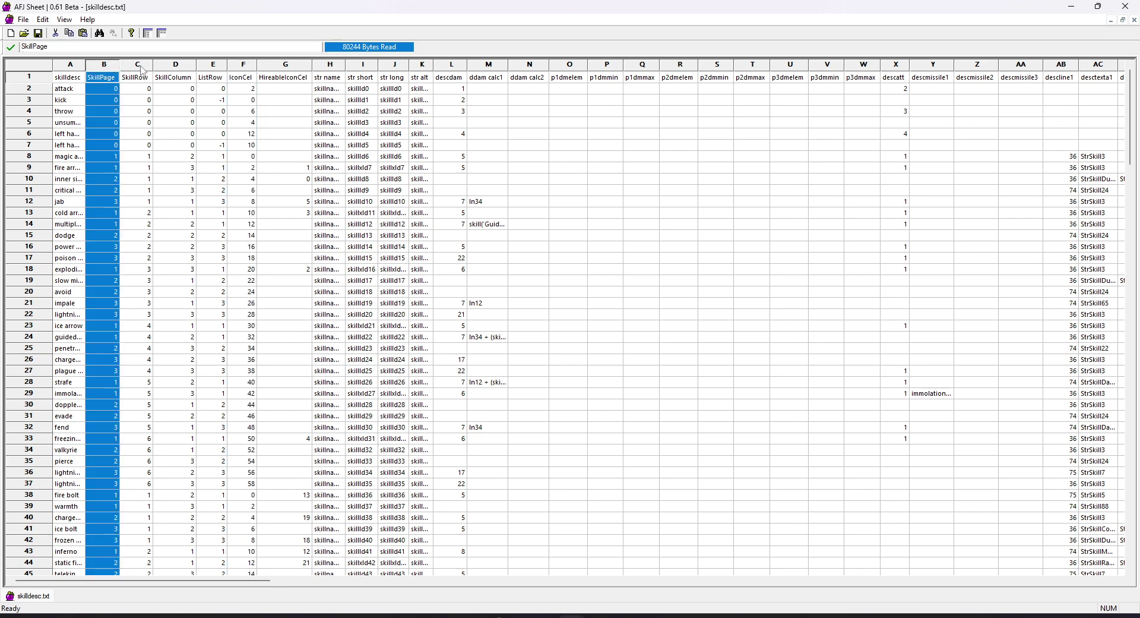
{"action": "left_click", "coordinate": [142, 68]}
{"action": "left_click", "coordinate": [174, 71]}
{"action": "left_click", "coordinate": [209, 70]}
{"action": "left_click", "coordinate": [182, 70]}
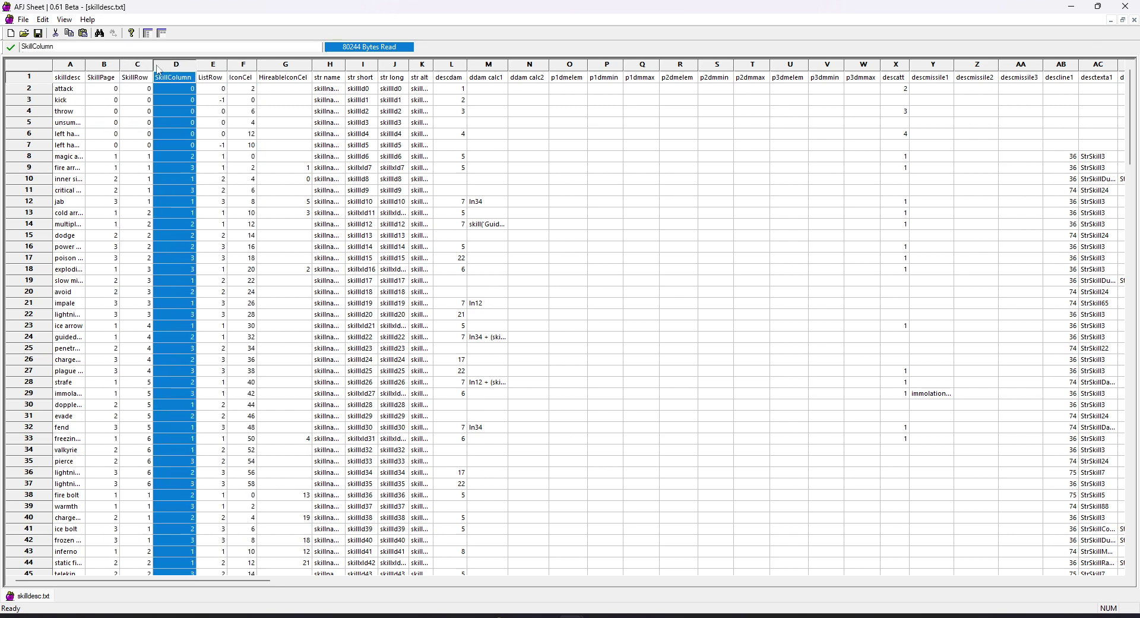
{"action": "left_click", "coordinate": [114, 66]}
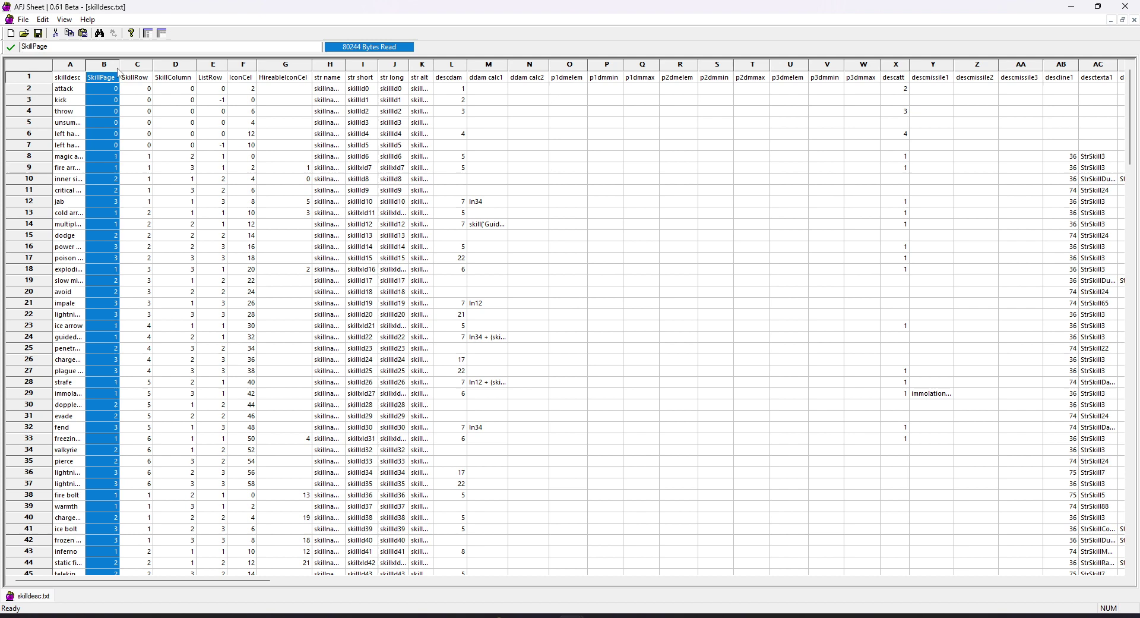
{"action": "left_click", "coordinate": [149, 67]}
{"action": "left_click", "coordinate": [175, 67]}
{"action": "left_click", "coordinate": [213, 67]}
{"action": "left_click", "coordinate": [244, 66]}
{"action": "left_click", "coordinate": [272, 67]}
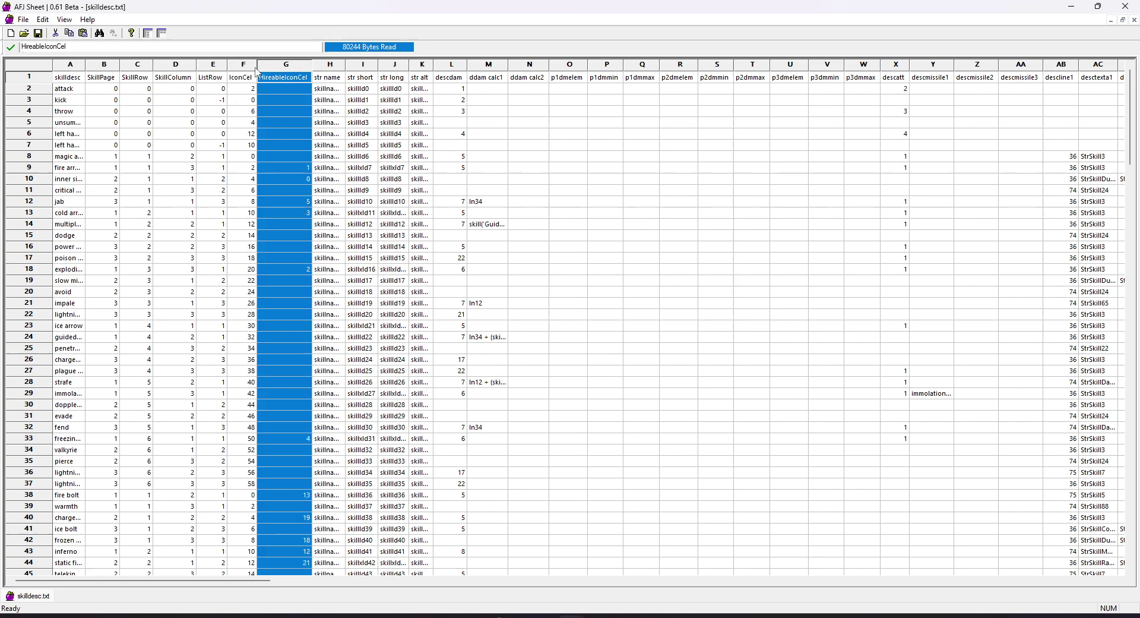
{"action": "left_click", "coordinate": [253, 67]}
{"action": "left_click", "coordinate": [272, 67]}
{"action": "left_click", "coordinate": [253, 69]}
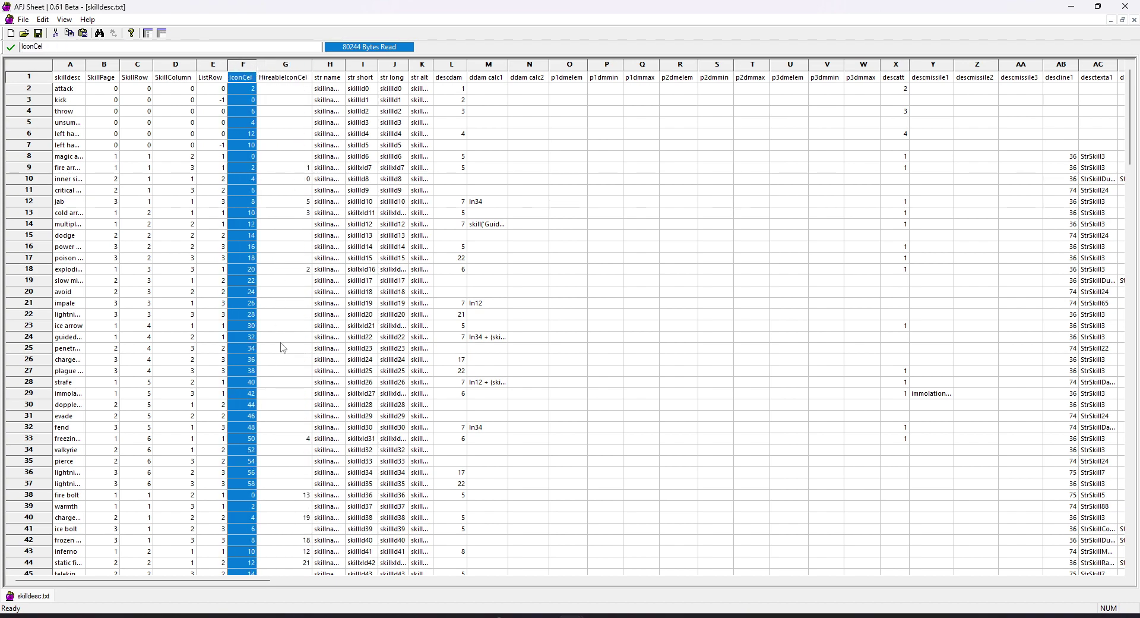
{"action": "left_click", "coordinate": [296, 375]}
{"action": "scroll", "coordinate": [297, 382], "scroll_direction": "down", "scroll_amount": 8}
{"action": "scroll", "coordinate": [297, 381], "scroll_direction": "down", "scroll_amount": 6}
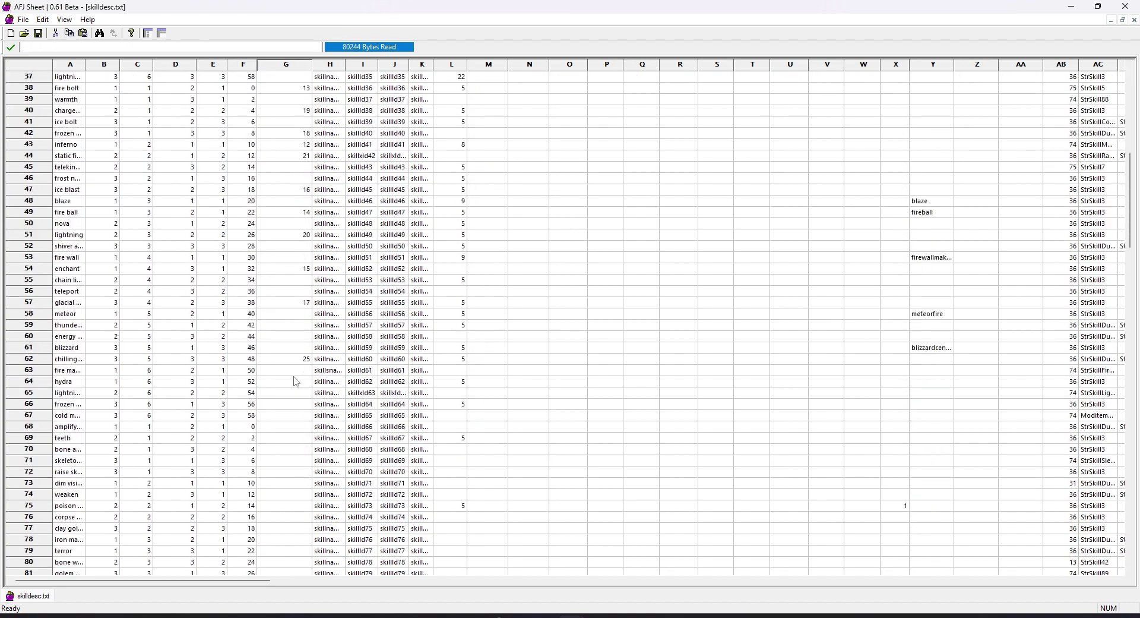
- Load soskillicon.sprite into SpriteEdit
{"action": "mouse_move", "coordinate": [467, 616]}
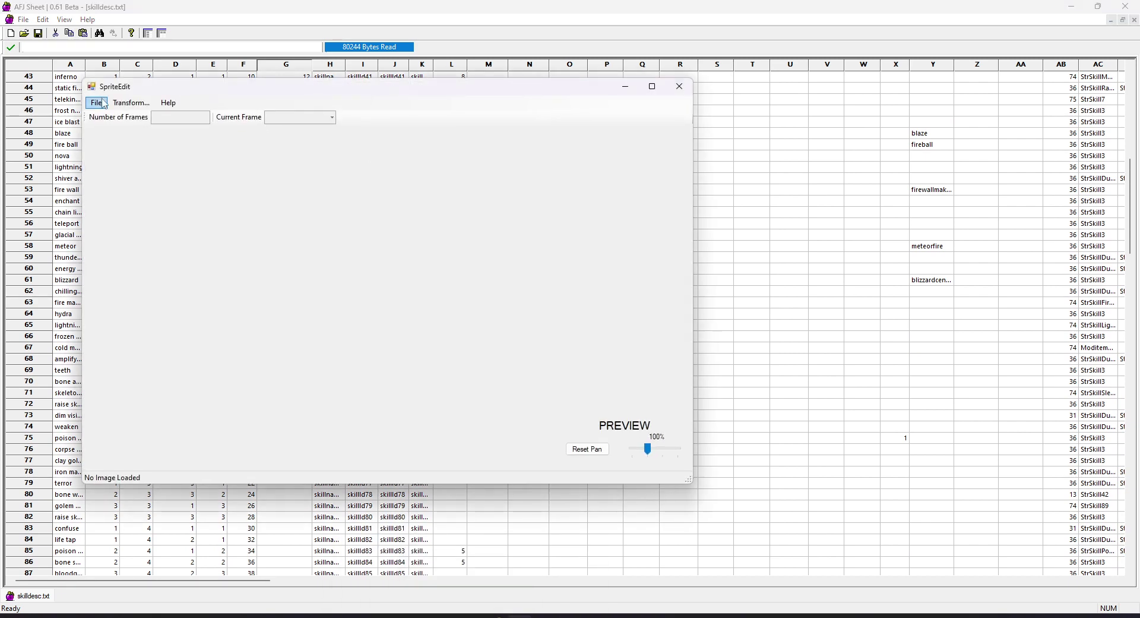
{"action": "left_click", "coordinate": [104, 104]}
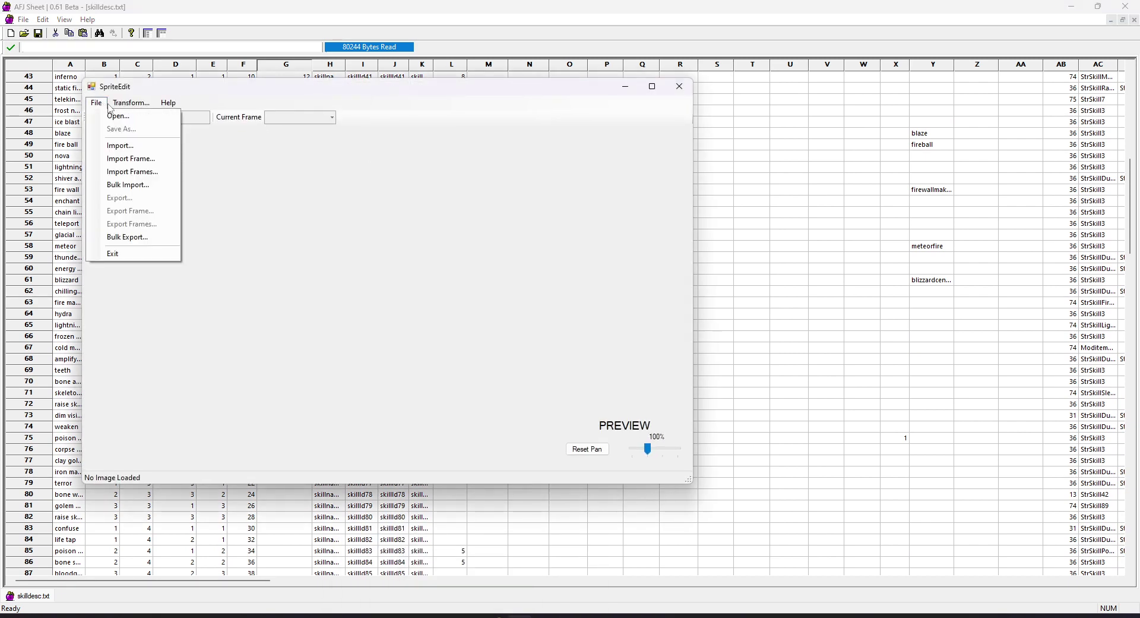
{"action": "left_click", "coordinate": [110, 107]}
{"action": "left_click", "coordinate": [97, 109]}
{"action": "left_click", "coordinate": [111, 117]}
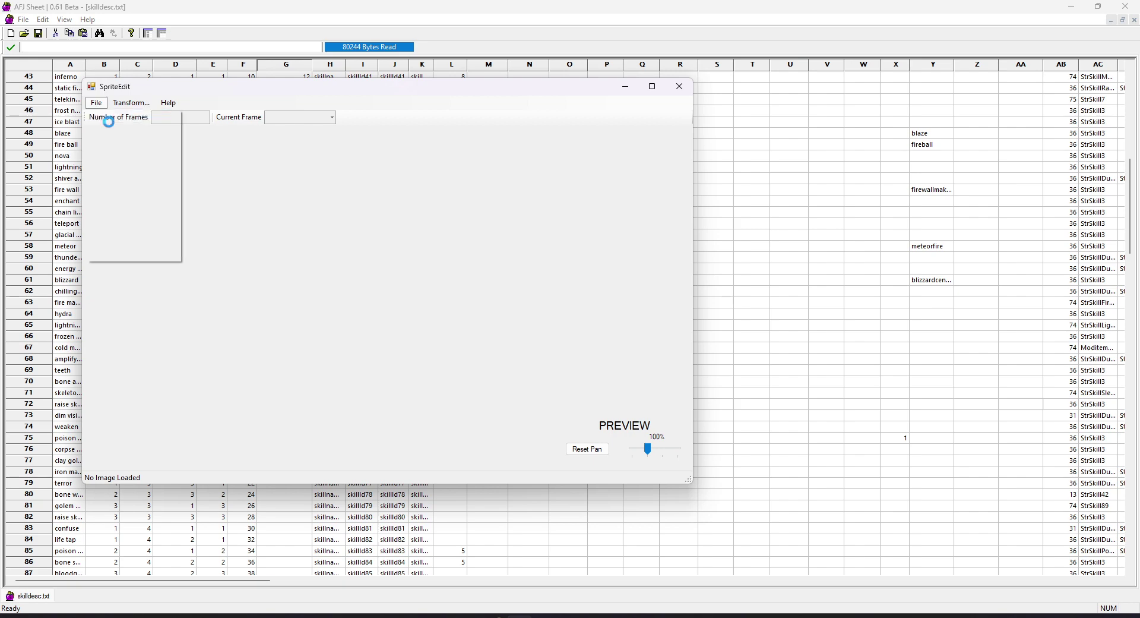
{"action": "left_click", "coordinate": [239, 203]}
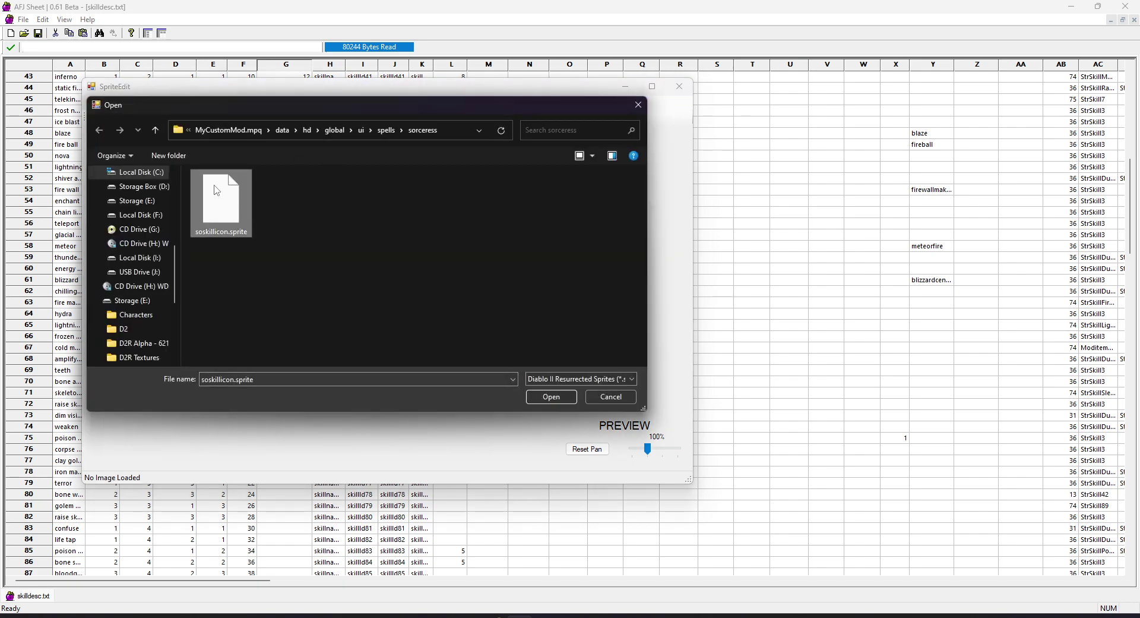
{"action": "left_click", "coordinate": [549, 398]}
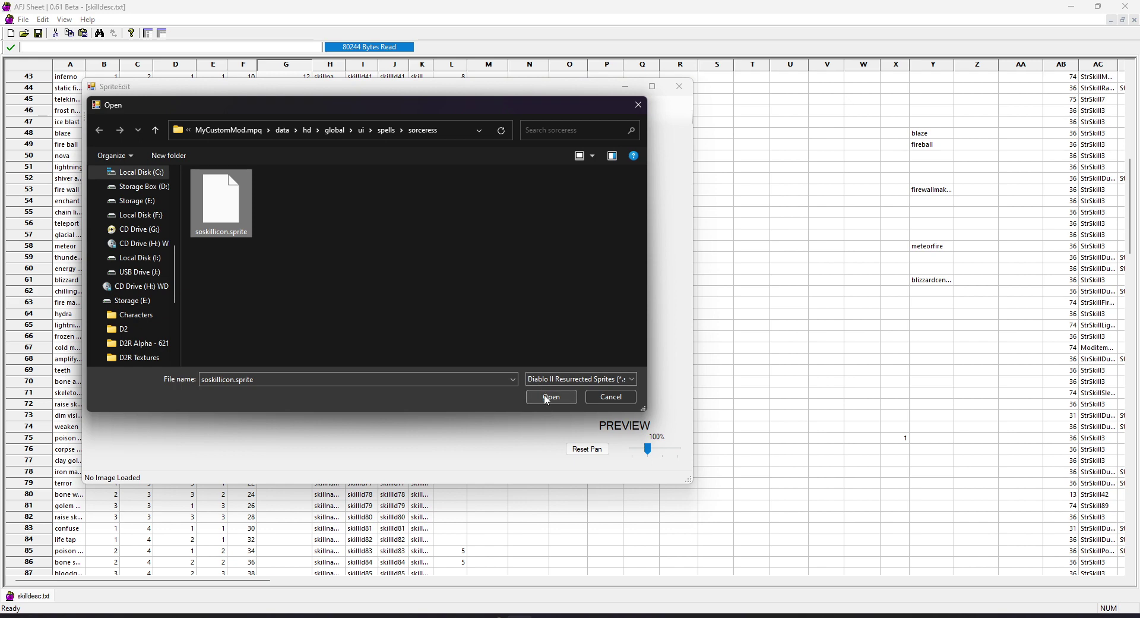
- Note the sprite's 60 frames and view frames 16 and 17 in SpriteEdit
{"action": "left_click_drag", "start_coordinate": [382, 94], "coordinate": [721, 123]}
{"action": "double_click", "coordinate": [504, 147]}
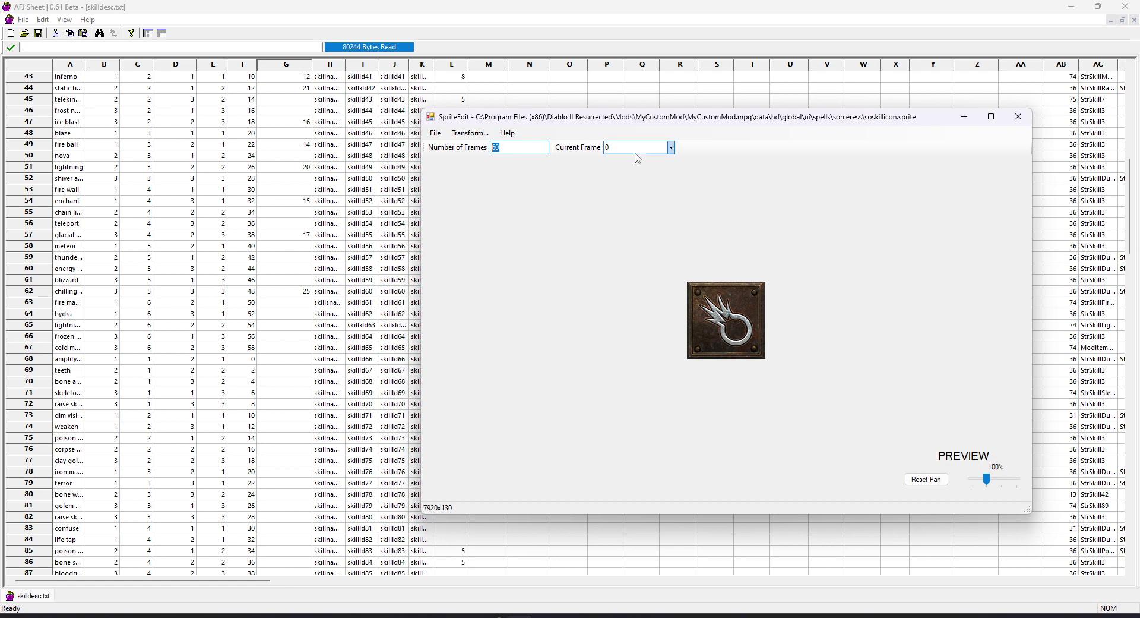
{"action": "left_click", "coordinate": [670, 147]}
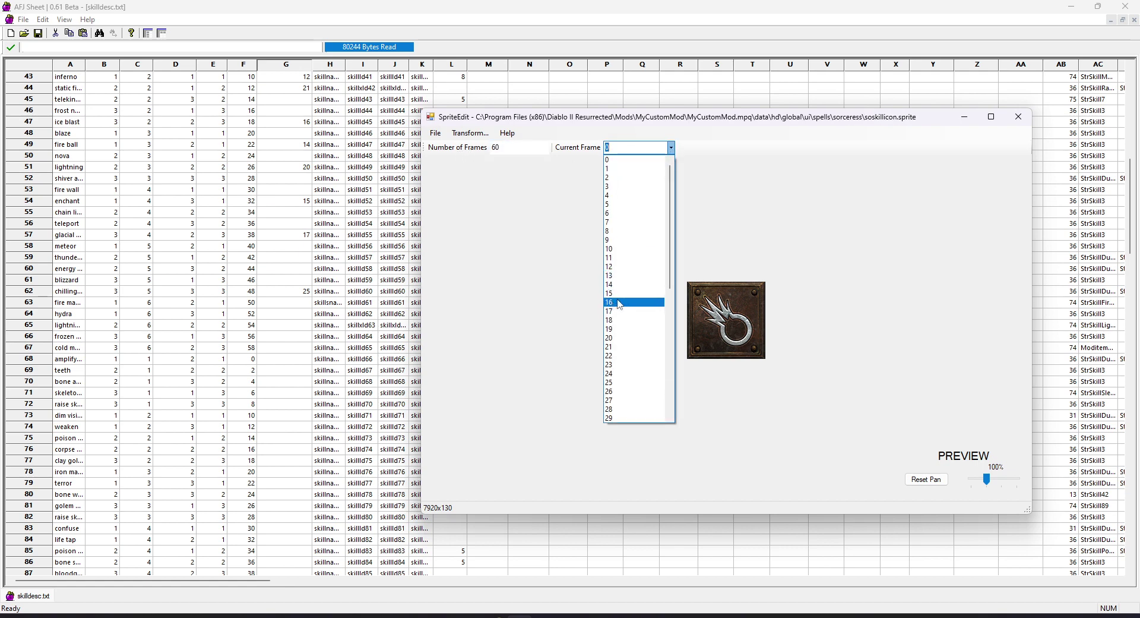
{"action": "left_click", "coordinate": [613, 303]}
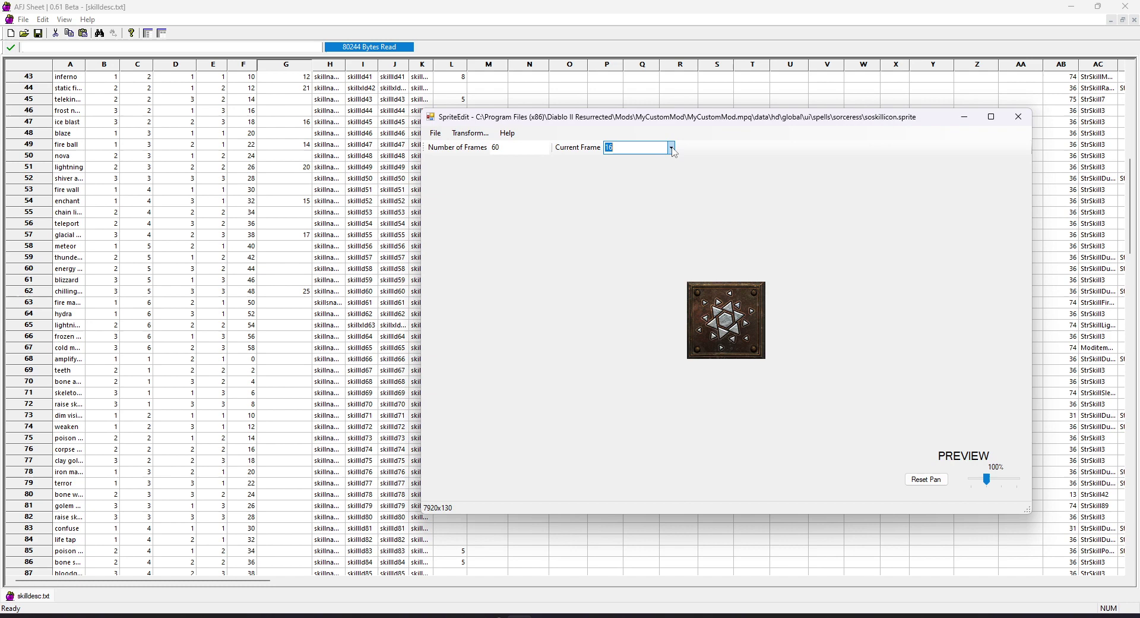
{"action": "scroll", "coordinate": [675, 152], "scroll_direction": "down", "scroll_amount": 1}
{"action": "scroll", "coordinate": [675, 153], "scroll_direction": "up", "scroll_amount": 1}
{"action": "scroll", "coordinate": [675, 153], "scroll_direction": "down", "scroll_amount": 1}
{"action": "scroll", "coordinate": [675, 152], "scroll_direction": "up", "scroll_amount": 1}
{"action": "scroll", "coordinate": [675, 152], "scroll_direction": "down", "scroll_amount": 1}
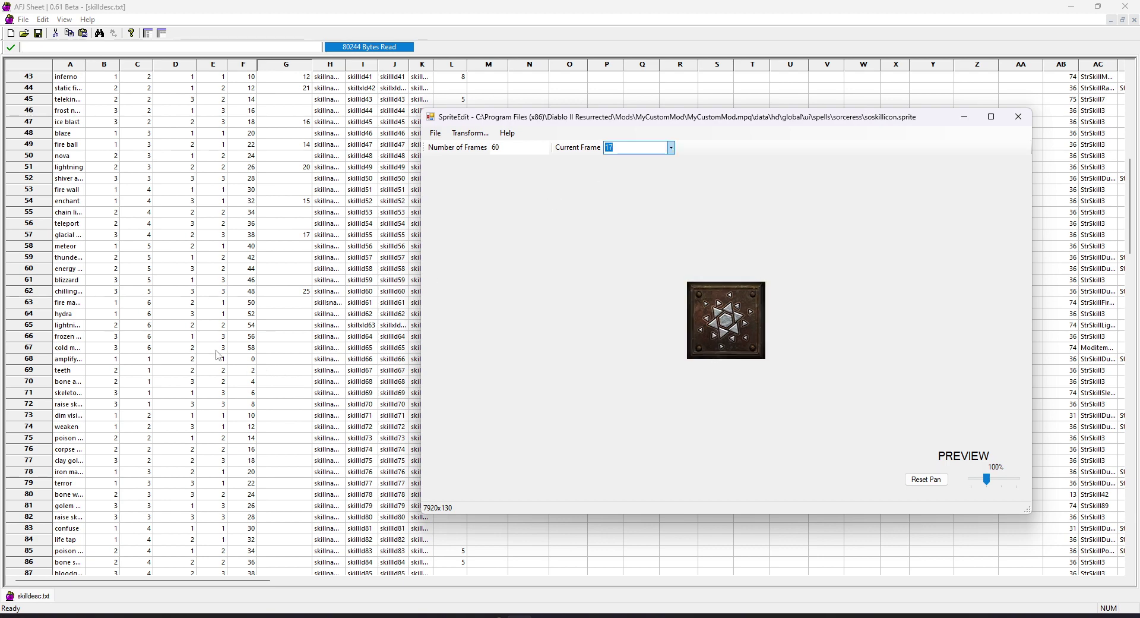
{"action": "scroll", "coordinate": [105, 311], "scroll_direction": "up", "scroll_amount": 4}
- Autofit column A, select frost nova's row (IconCel 16), and bring SpriteEdit forward
{"action": "left_click", "coordinate": [89, 65]}
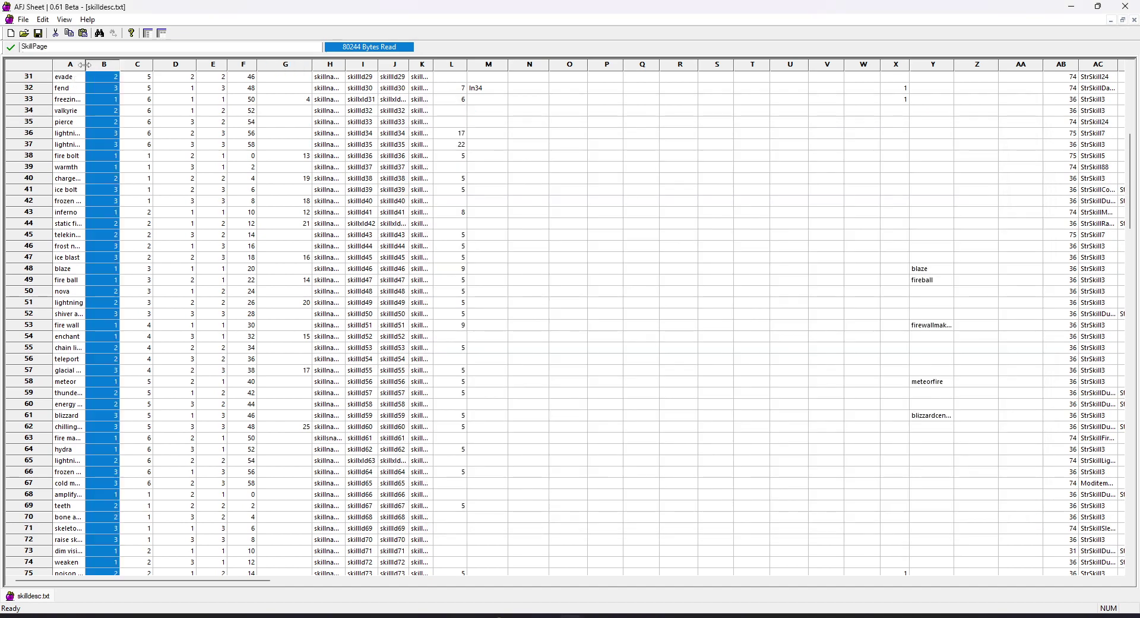
{"action": "double_click", "coordinate": [87, 64]}
{"action": "left_click", "coordinate": [36, 246]}
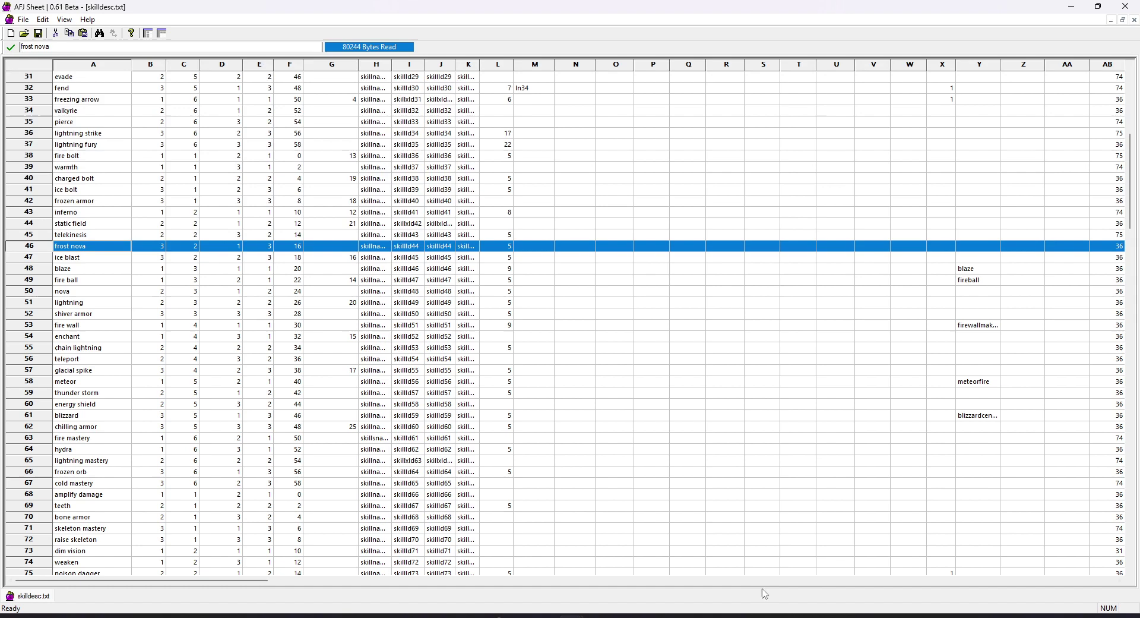
{"action": "left_click", "coordinate": [557, 569]}
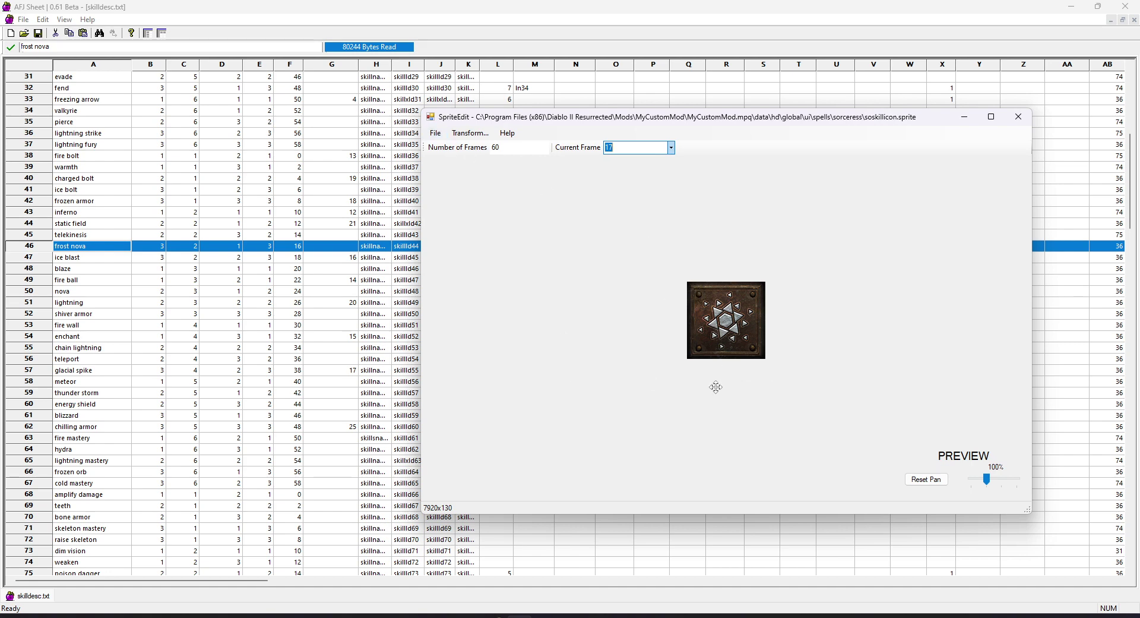
- Export the sprite as SorcSkills.png into the sorceress folder
{"action": "left_click", "coordinate": [436, 133]}
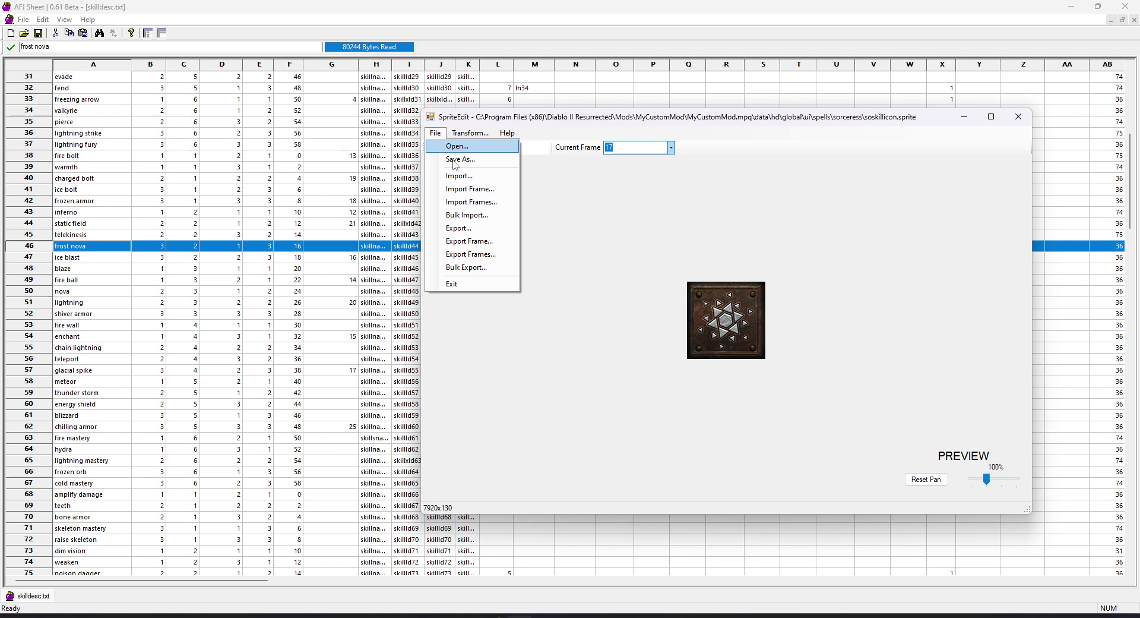
{"action": "left_click", "coordinate": [470, 229]}
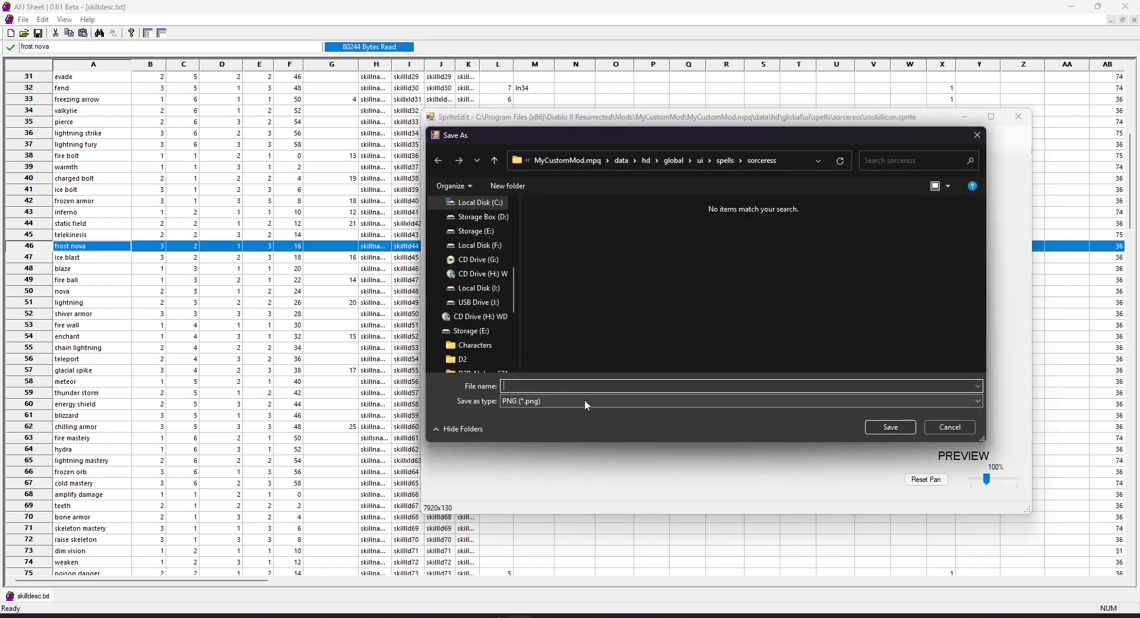
{"action": "type", "text": "SorcSkills"}
{"action": "key", "text": "Return"}
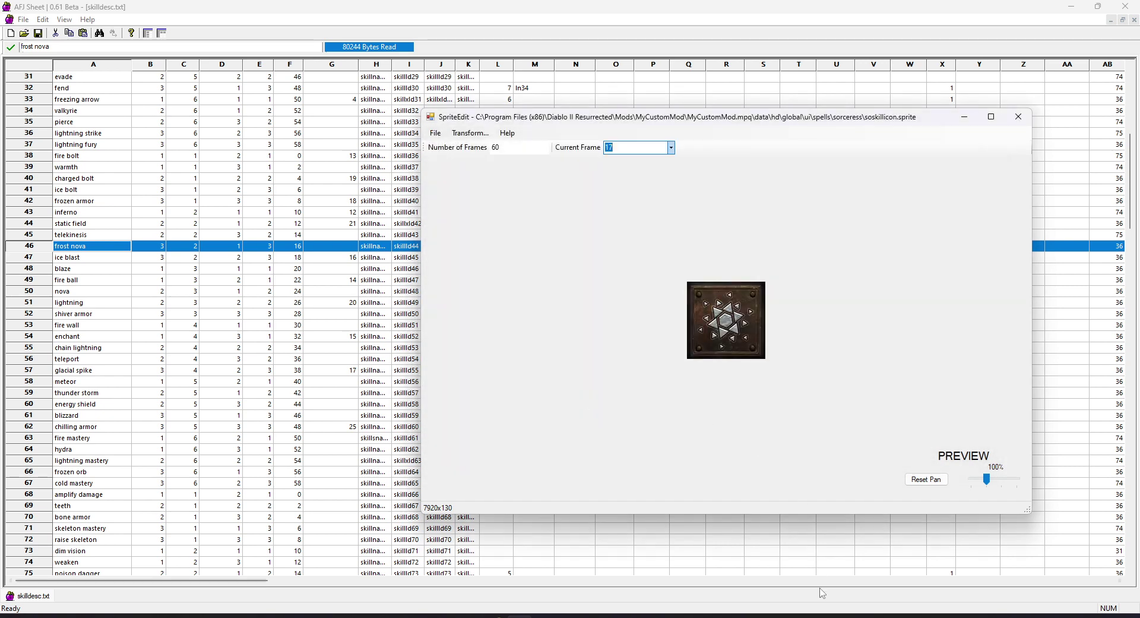
- Open SorcSkills.png from the sorceress folder in Photoshop
{"action": "left_click", "coordinate": [796, 553]}
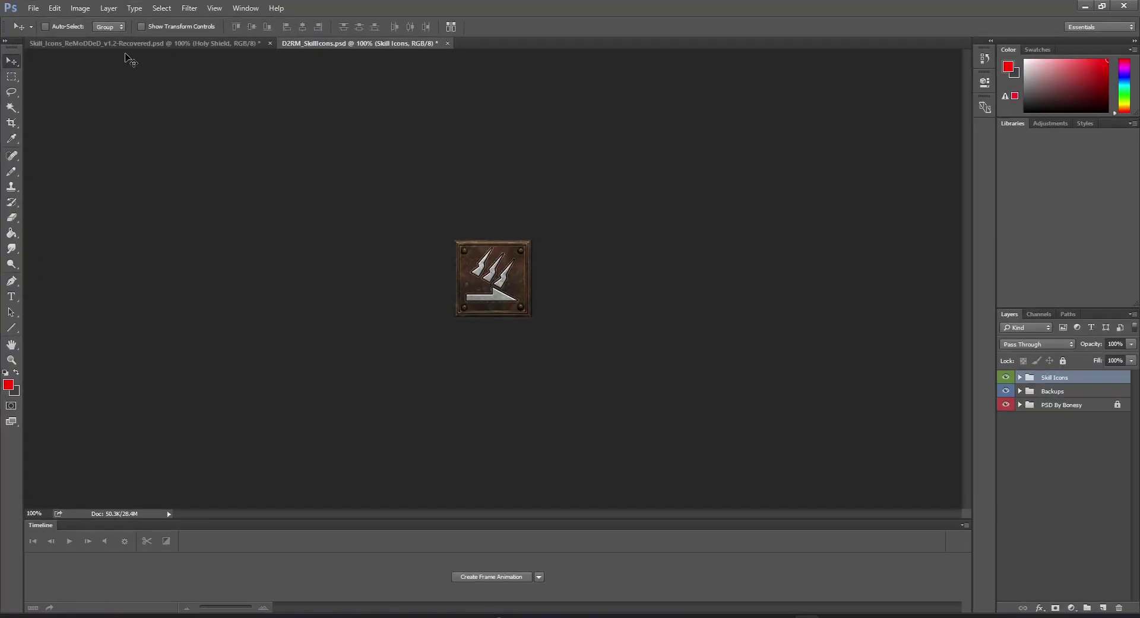
{"action": "left_click", "coordinate": [40, 10]}
{"action": "left_click", "coordinate": [50, 33]}
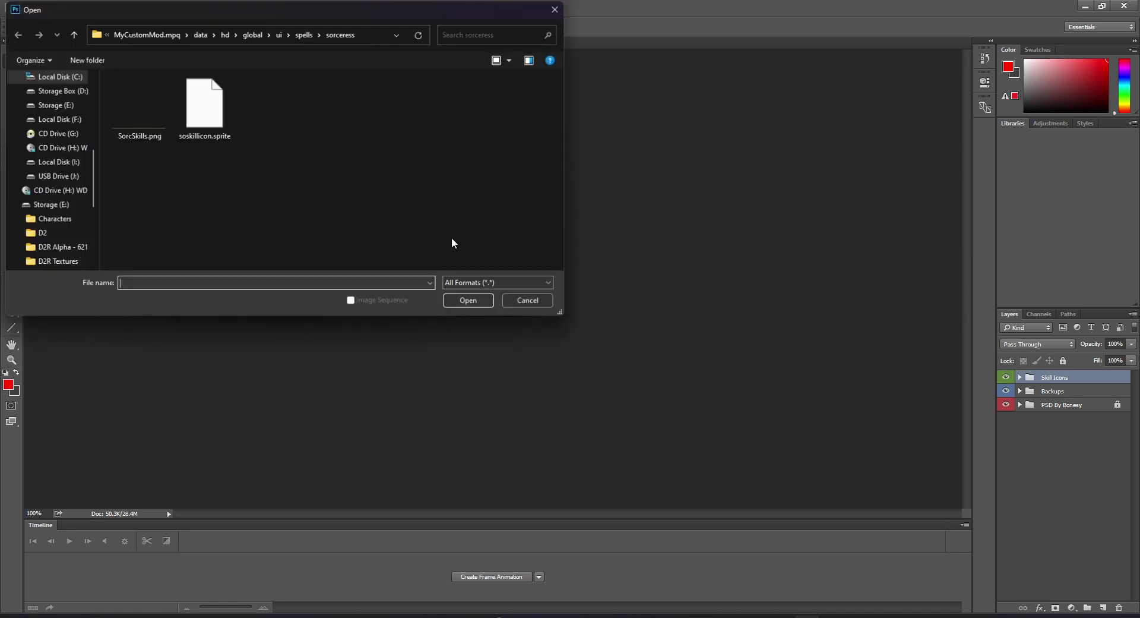
{"action": "double_click", "coordinate": [142, 120]}
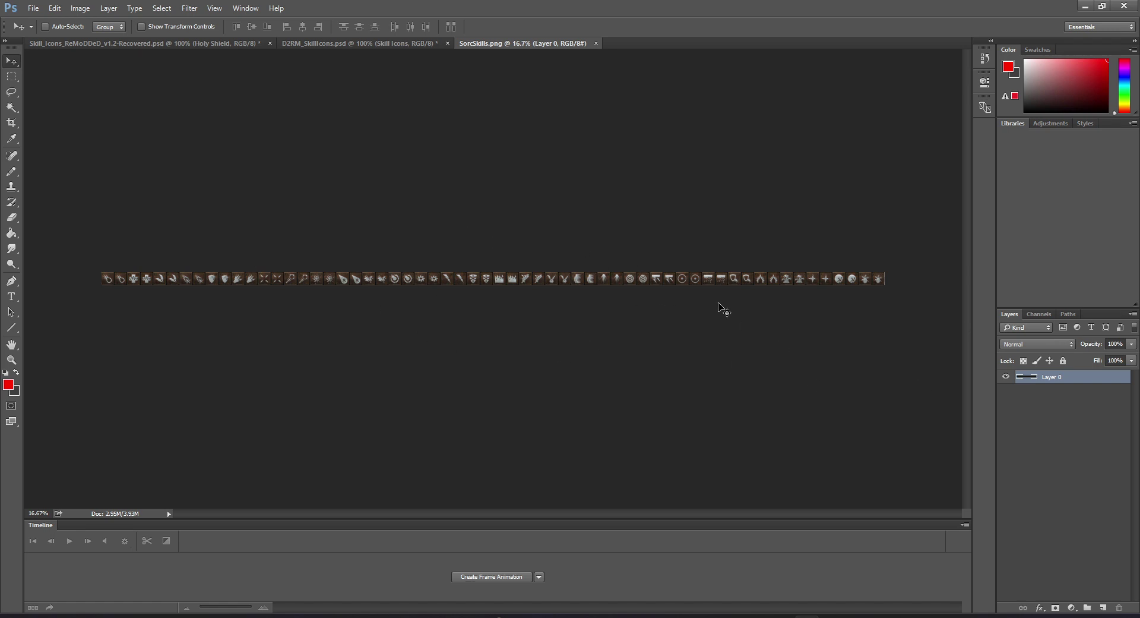
- Open Photoshop's Canvas Size dialog and select the current 7920 width
{"action": "left_click", "coordinate": [80, 8]}
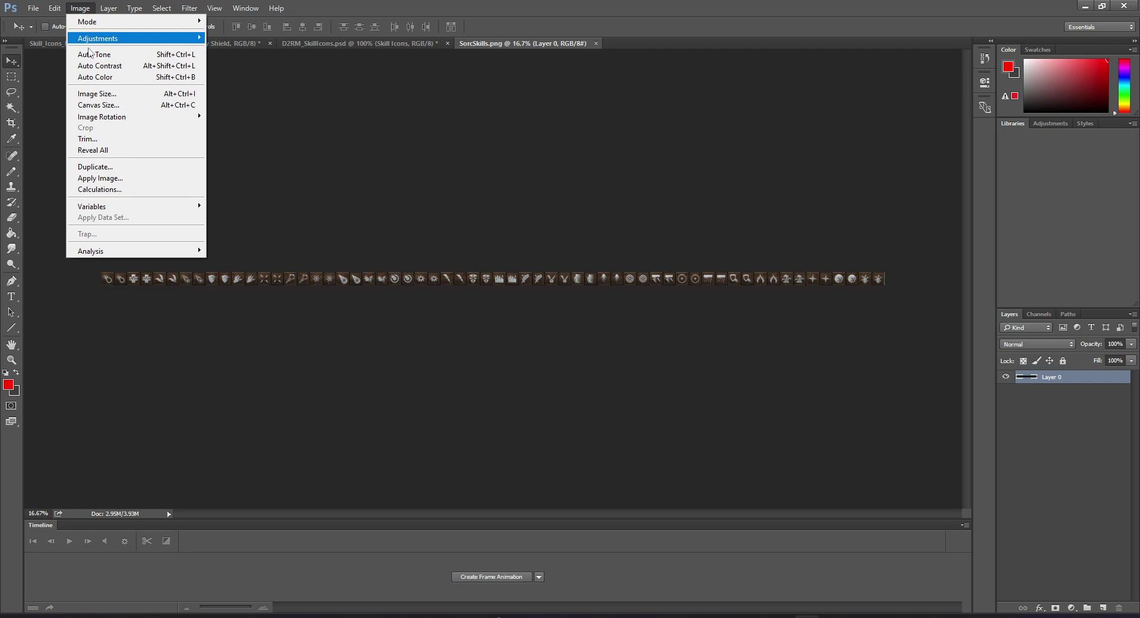
{"action": "left_click", "coordinate": [99, 104]}
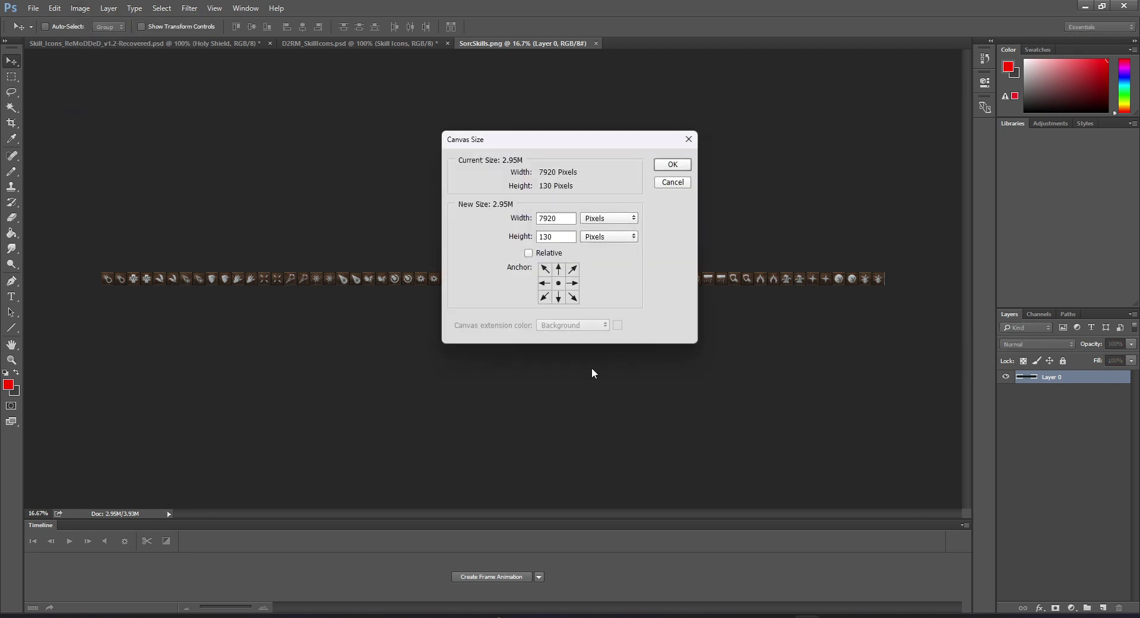
{"action": "left_click_drag", "start_coordinate": [556, 218], "coordinate": [518, 223]}
- In Calculator, divide 7920 by 60 to get 132, then add 264 to 7920
{"action": "key", "text": "XF86Calculator"}
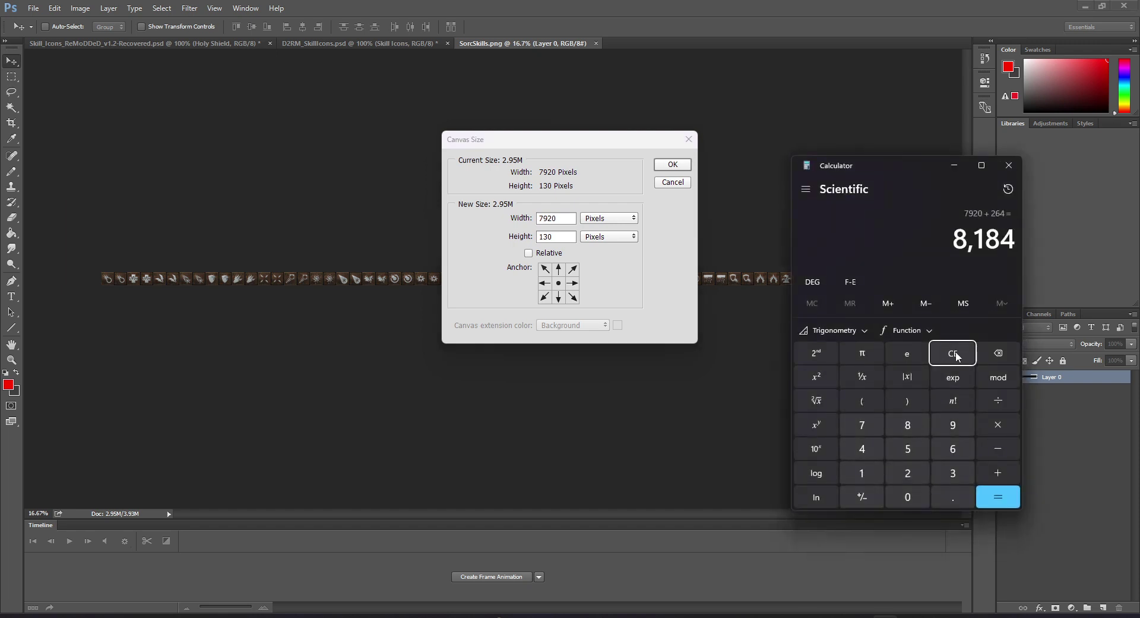
{"action": "left_click", "coordinate": [953, 354]}
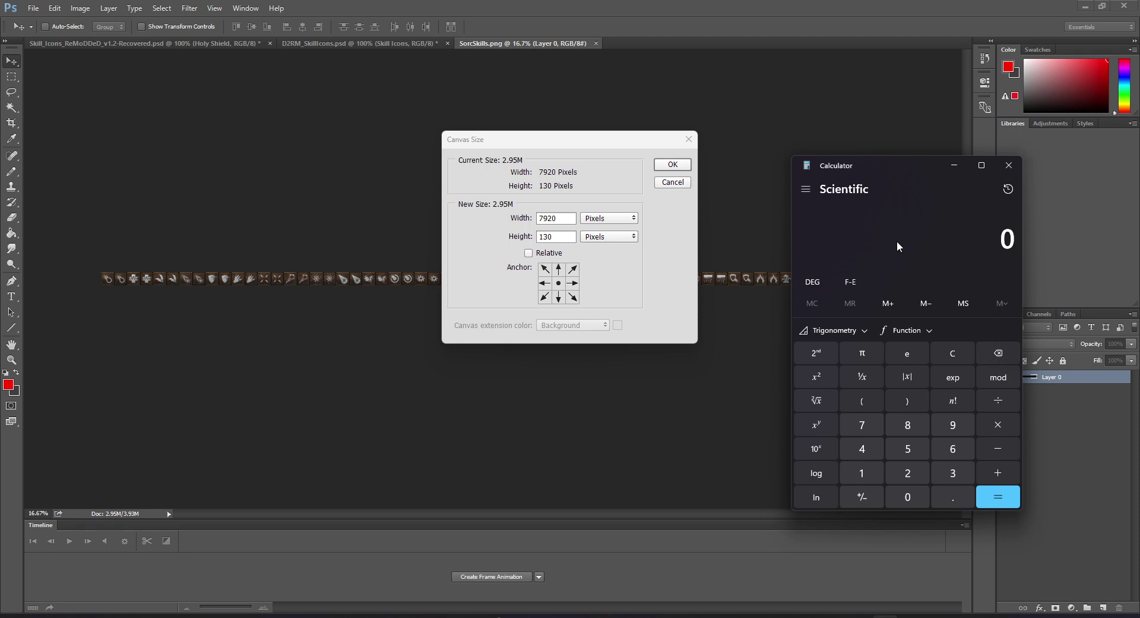
{"action": "type", "text": "79"}
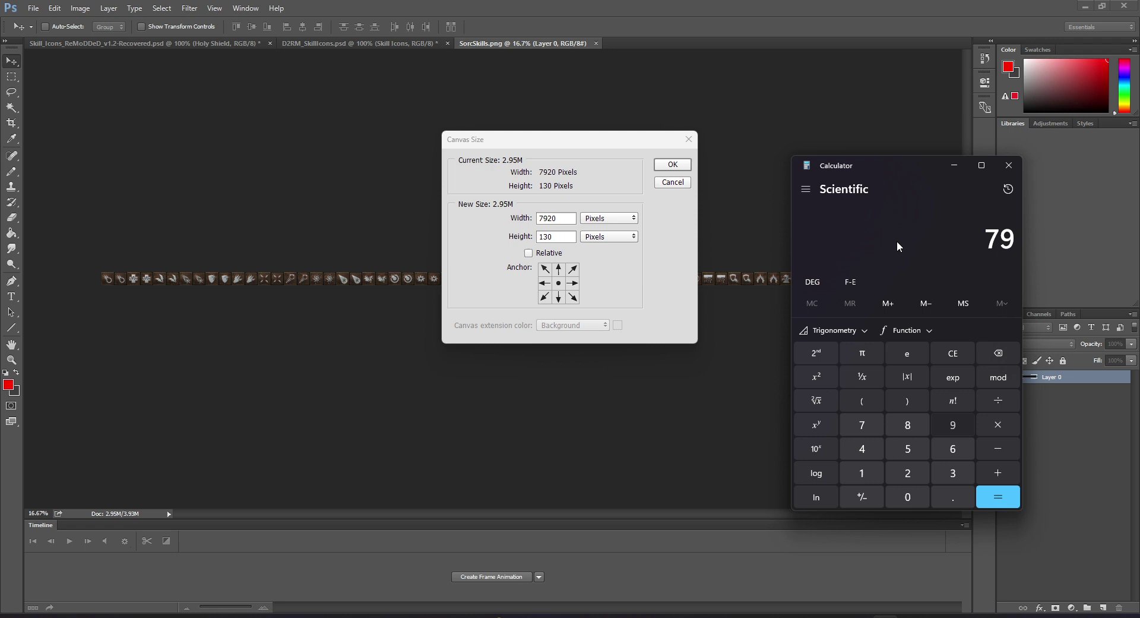
{"action": "type", "text": "20/60"}
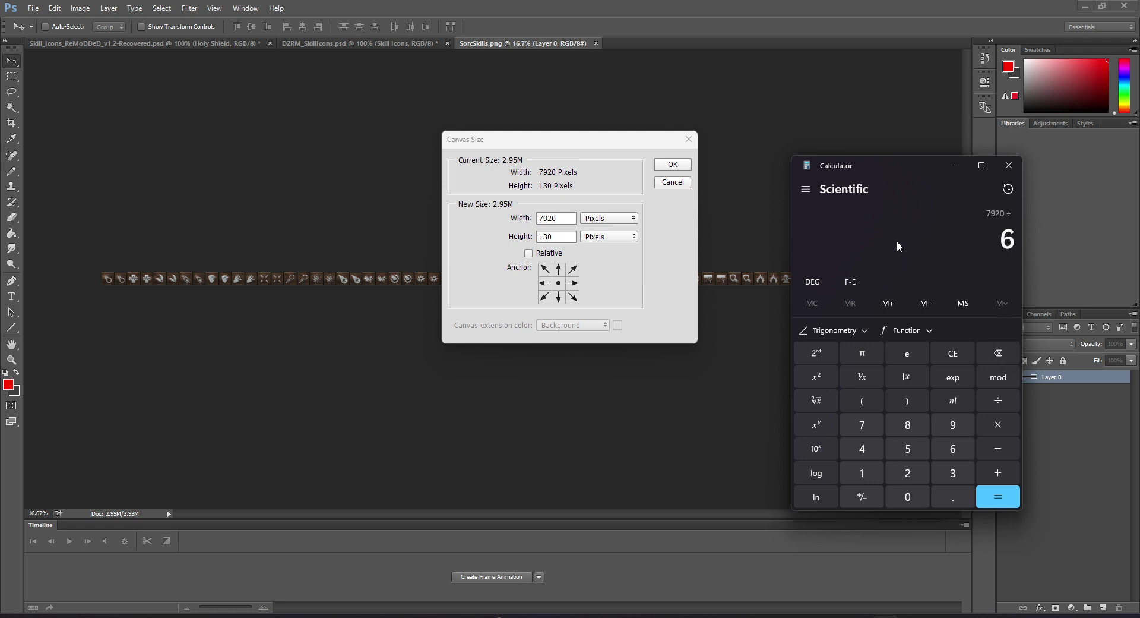
{"action": "key", "text": "Return"}
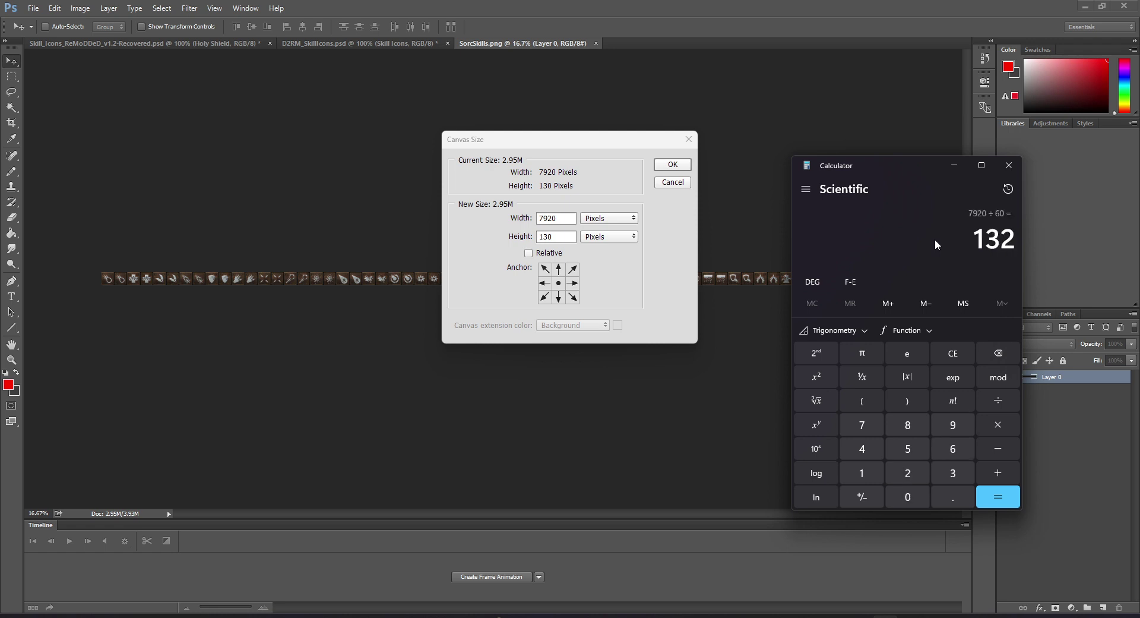
{"action": "left_click_drag", "start_coordinate": [967, 237], "coordinate": [1016, 233]}
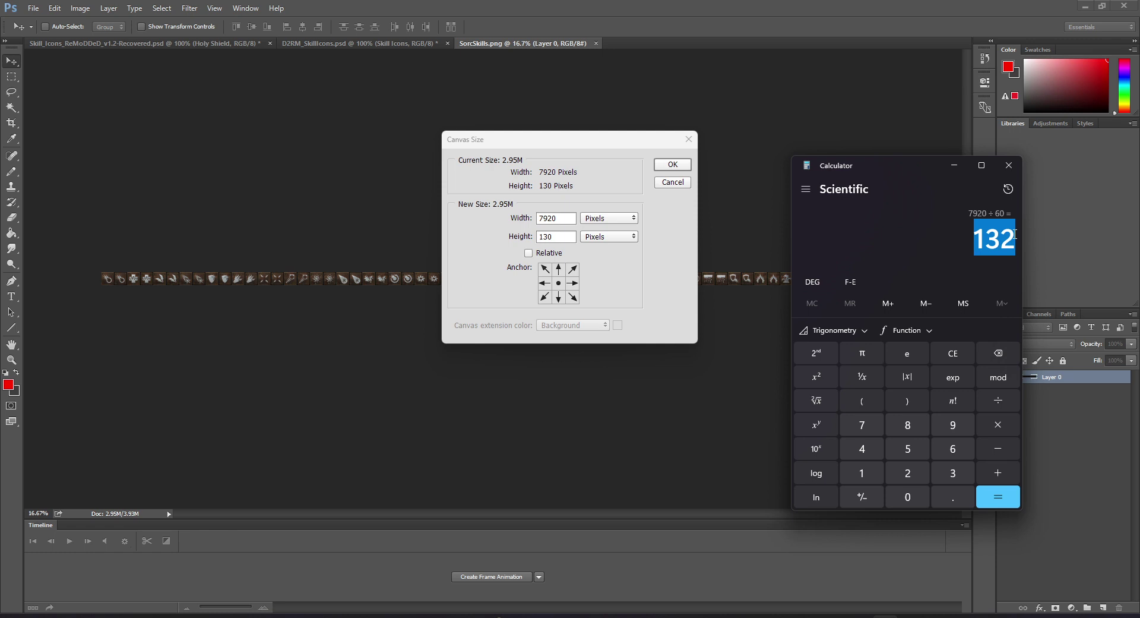
{"action": "left_click", "coordinate": [973, 245]}
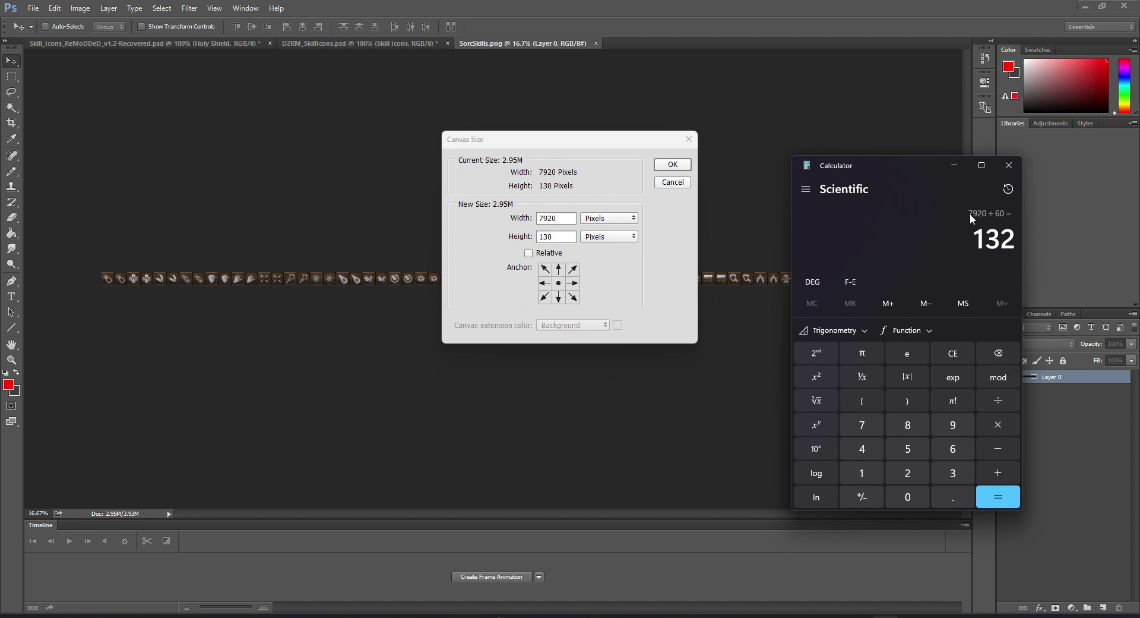
{"action": "left_click", "coordinate": [957, 355]}
{"action": "type", "text": "792"}
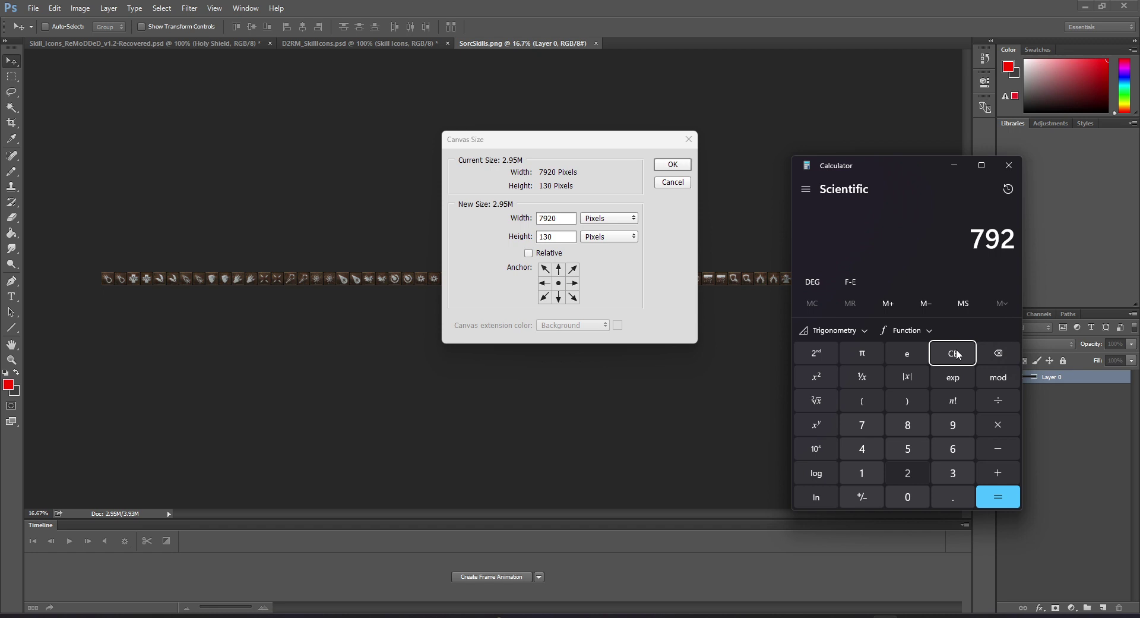
{"action": "type", "text": "0 + 264 ="}
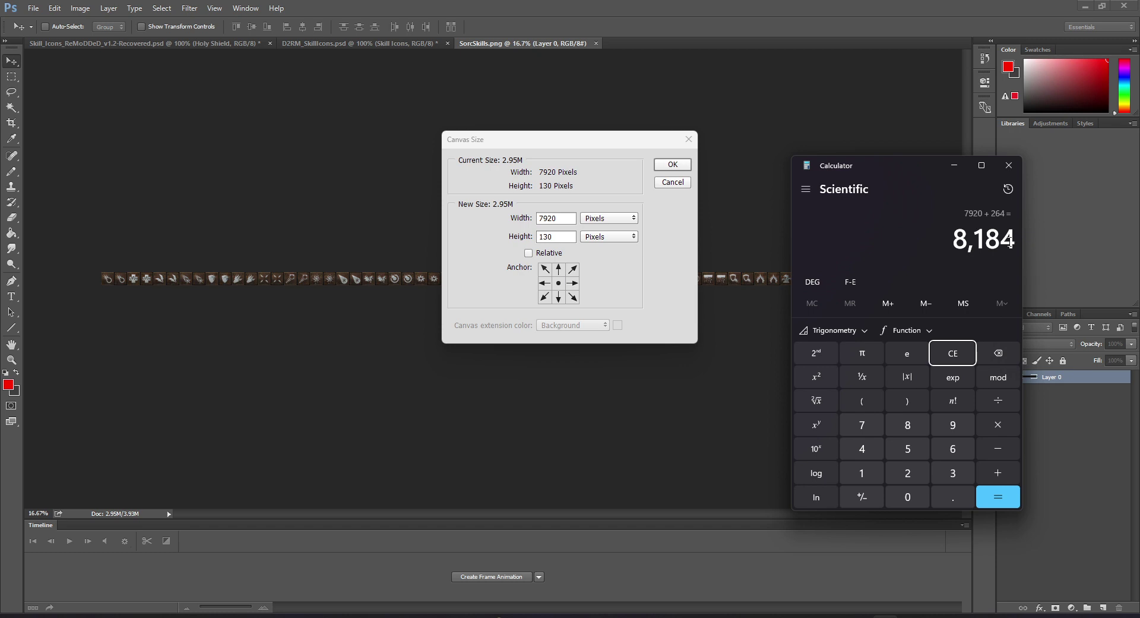
- Set the canvas width to 8184 pixels with a middle-left anchor, adding space on the right
{"action": "double_click", "coordinate": [573, 220]}
{"action": "type", "text": "8184"}
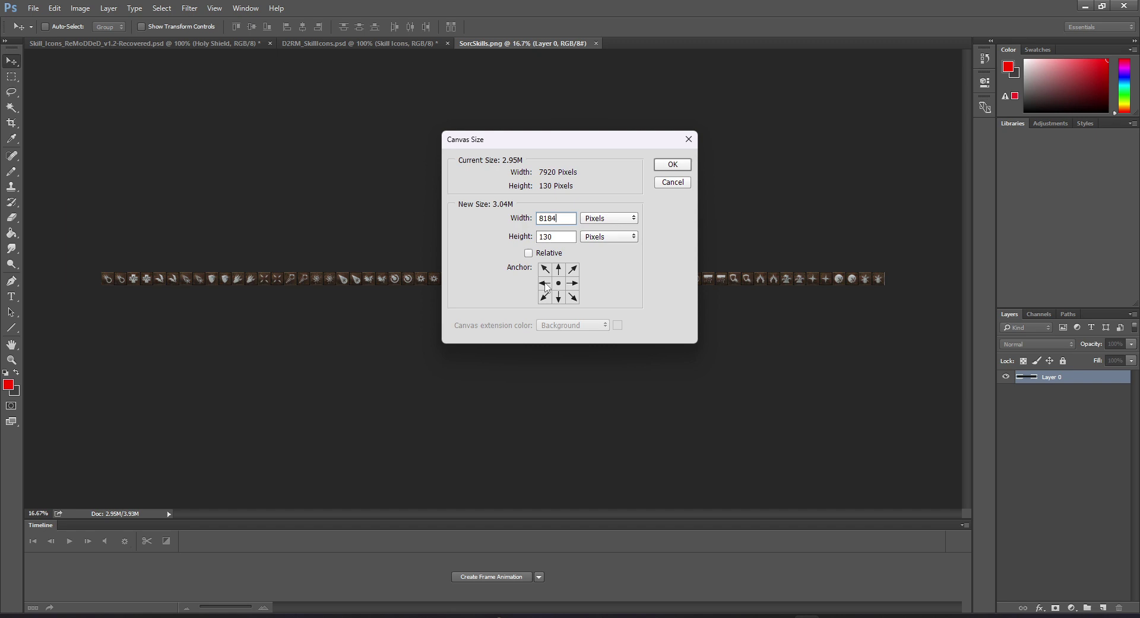
{"action": "left_click", "coordinate": [545, 283]}
{"action": "left_click", "coordinate": [673, 165]}
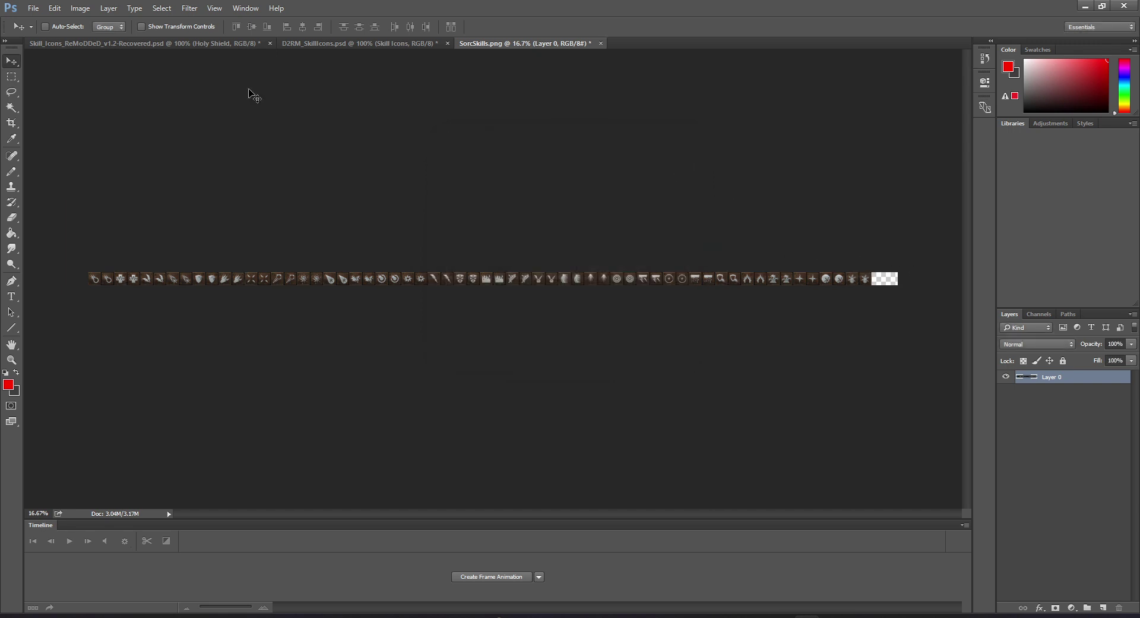
- Select and zoom in on the strip's new transparent area, then bring up Skill_Icons_ReMoDDeD_v1.2-Recovered.psd
{"action": "key", "text": "m"}
{"action": "left_click_drag", "start_coordinate": [903, 242], "coordinate": [867, 318]}
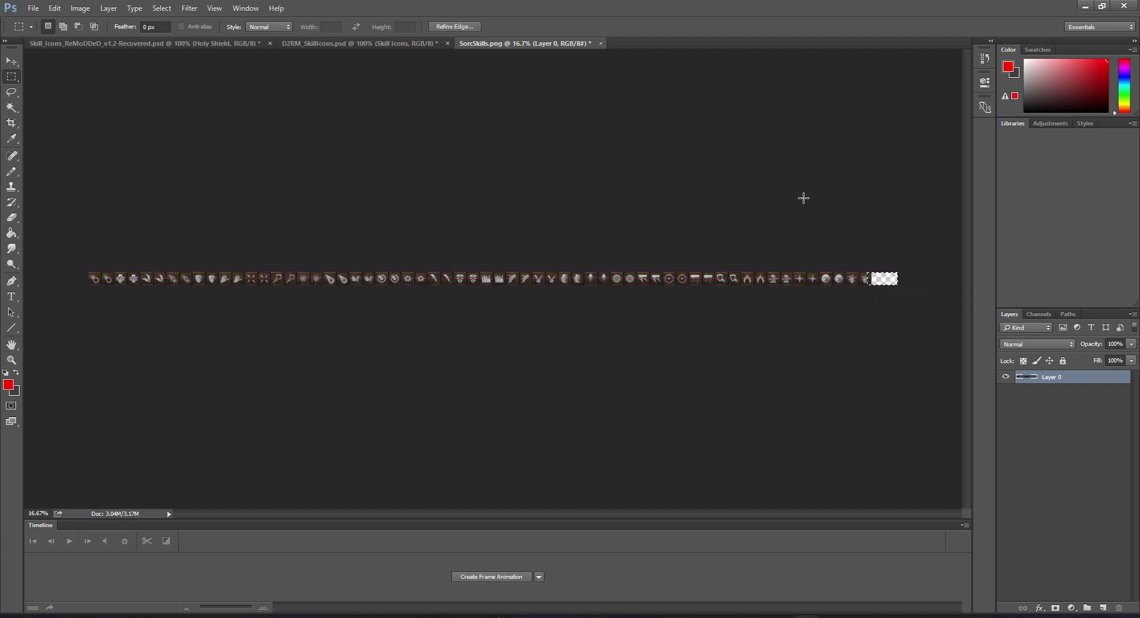
{"action": "key", "text": "ctrl+plus"}
{"action": "key", "text": "ctrl+plus"}
{"action": "key", "text": "ctrl+plus"}
{"action": "key", "text": "ctrl+plus"}
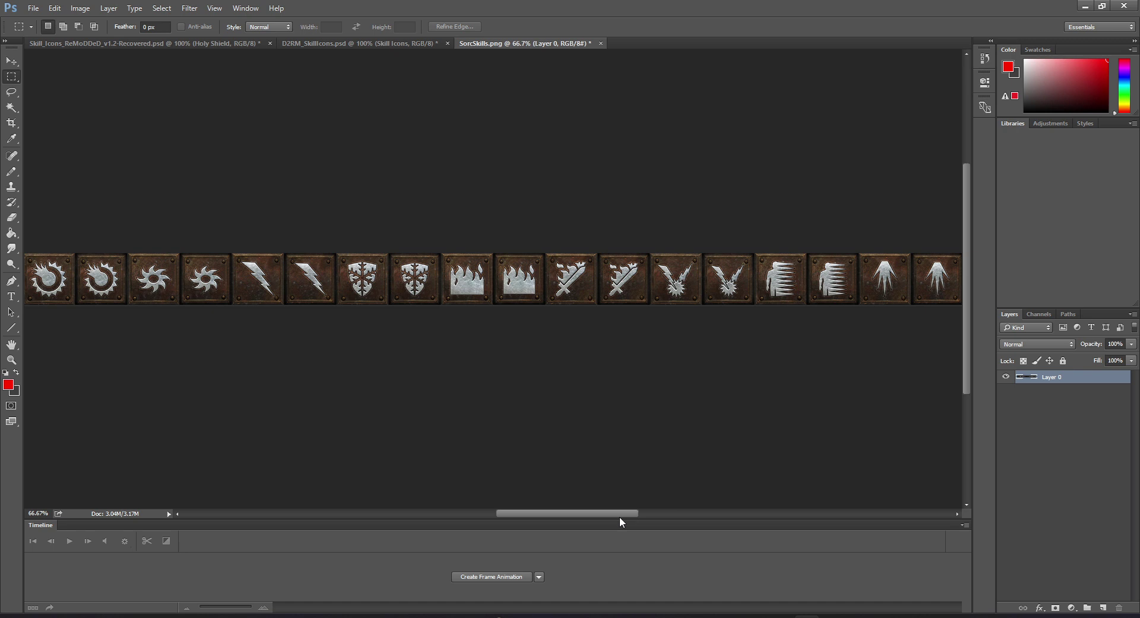
{"action": "left_click_drag", "start_coordinate": [620, 515], "coordinate": [827, 511]}
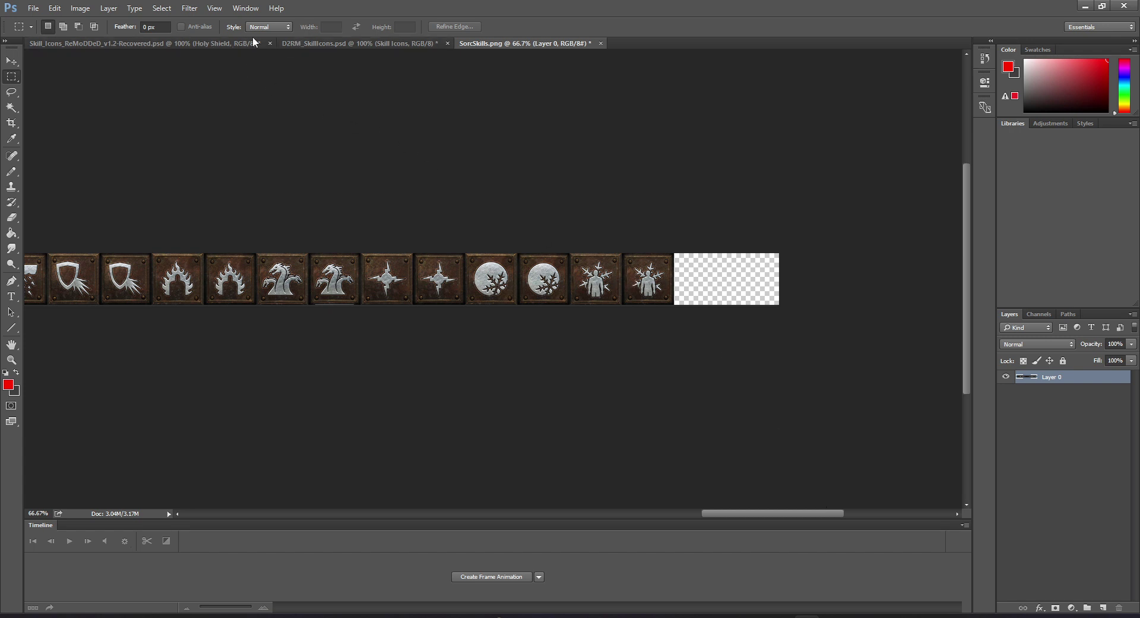
{"action": "left_click", "coordinate": [230, 42]}
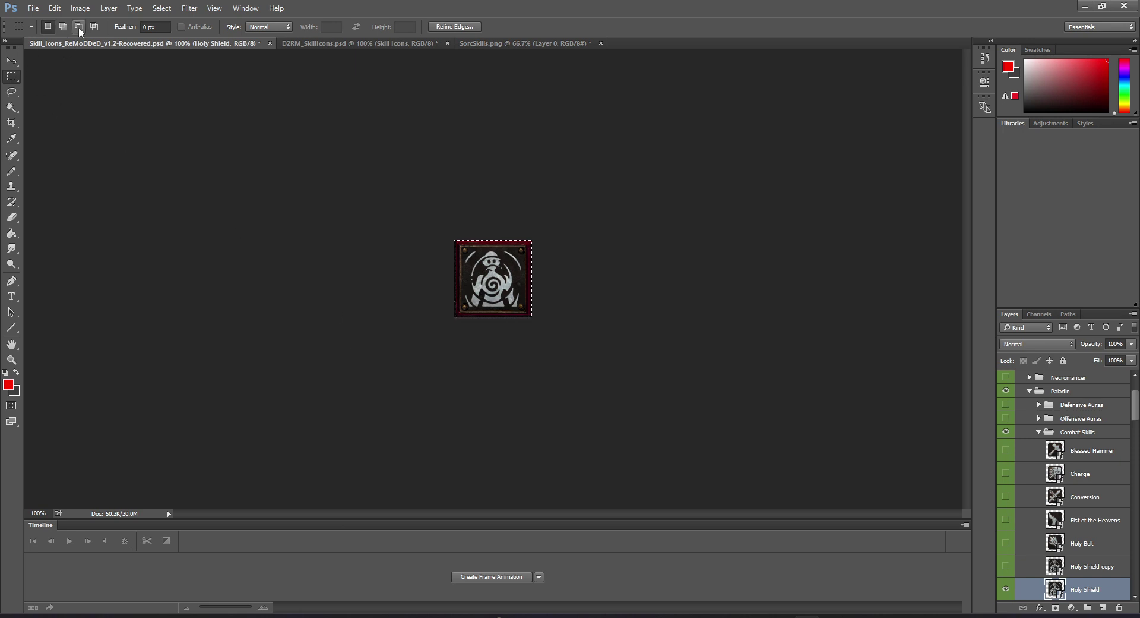
- Copy the merged Holy Shield icon and place two copies into SorcSkills.png's last two empty slots
{"action": "left_click", "coordinate": [54, 8]}
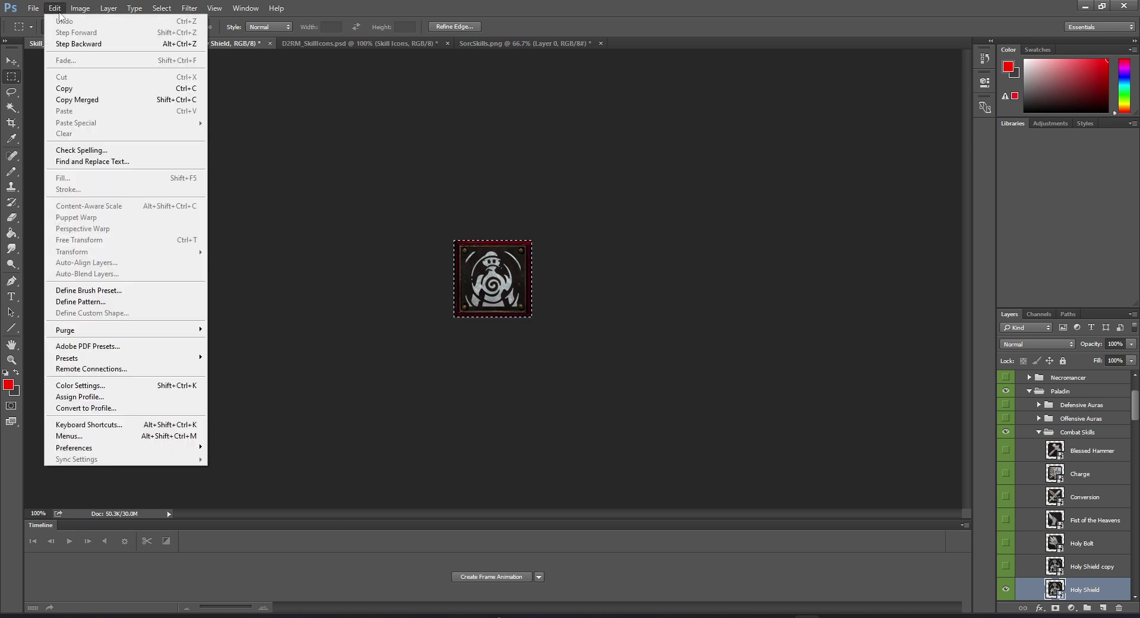
{"action": "left_click", "coordinate": [79, 103]}
{"action": "left_click", "coordinate": [537, 44]}
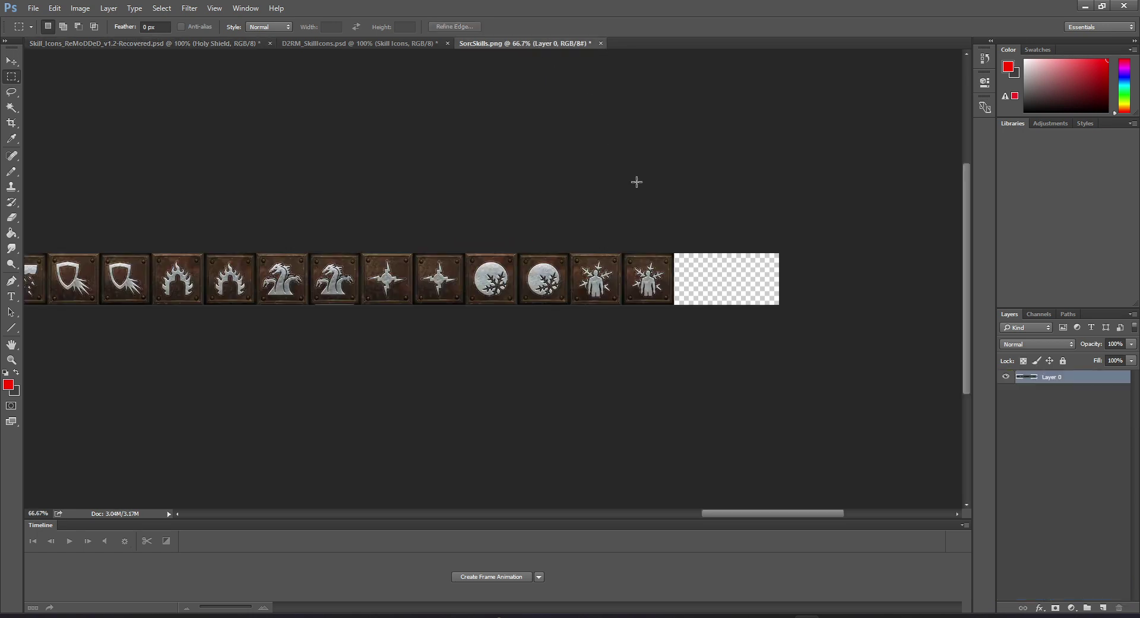
{"action": "key", "text": "ctrl+v"}
{"action": "key", "text": "v"}
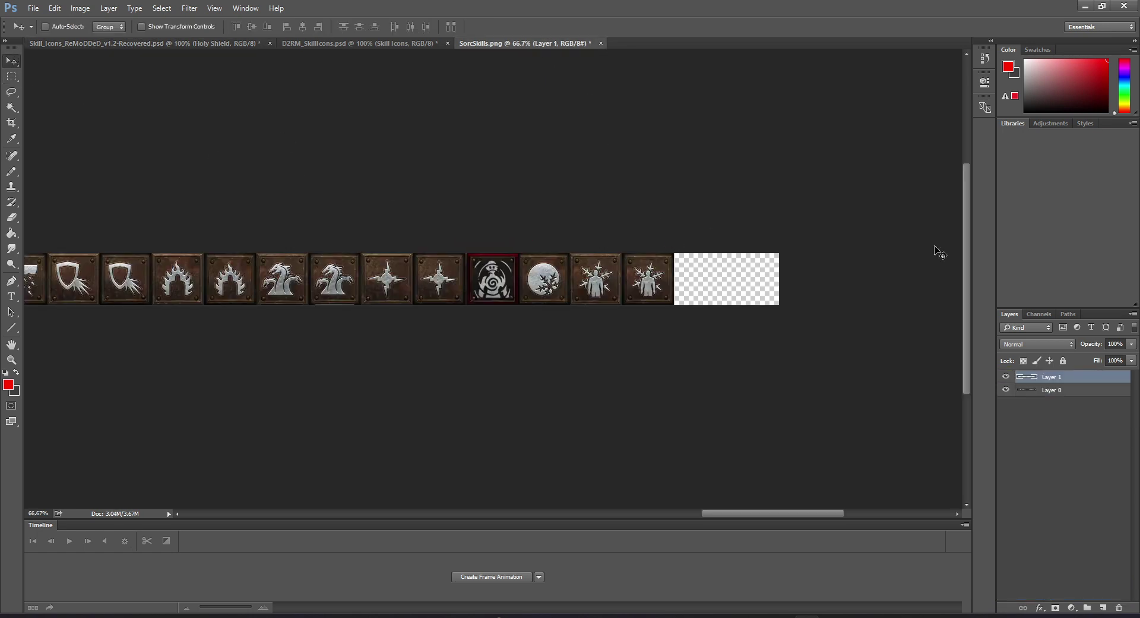
{"action": "left_click_drag", "start_coordinate": [514, 284], "coordinate": [723, 284]}
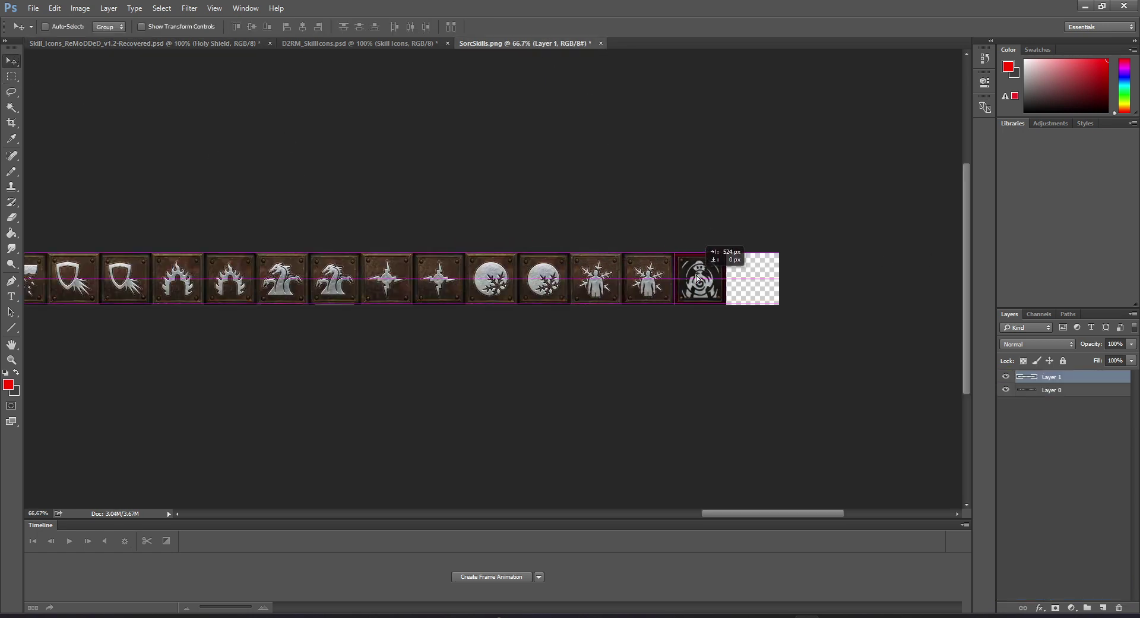
{"action": "left_click_drag", "start_coordinate": [493, 282], "coordinate": [753, 282]}
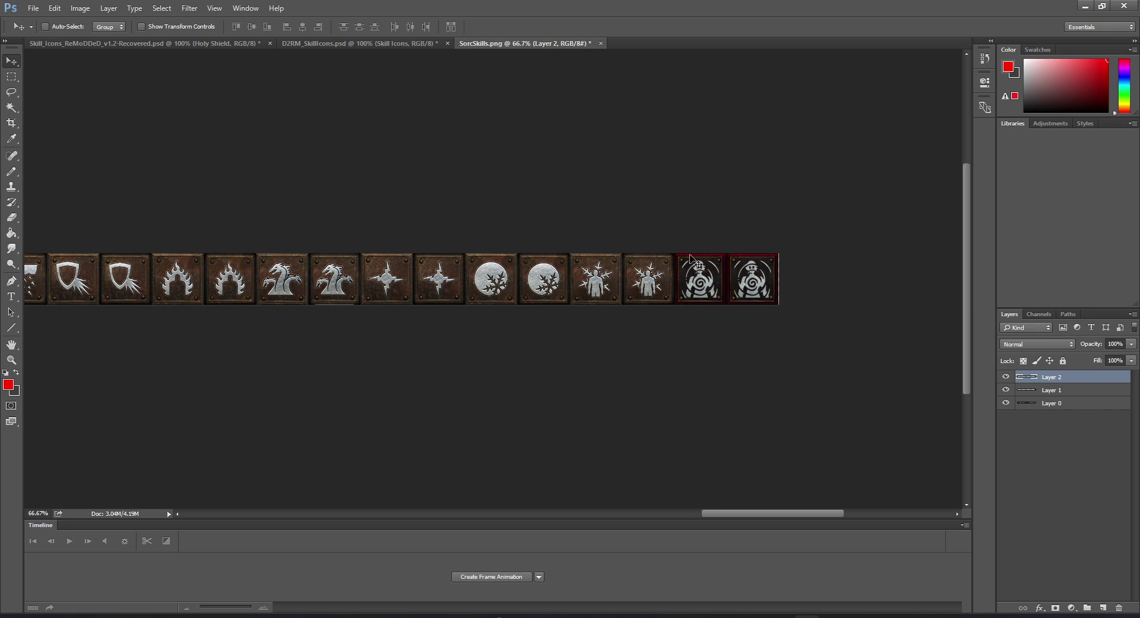
- Save the strip as a PNG named SorcSkills2.png
{"action": "left_click", "coordinate": [32, 9]}
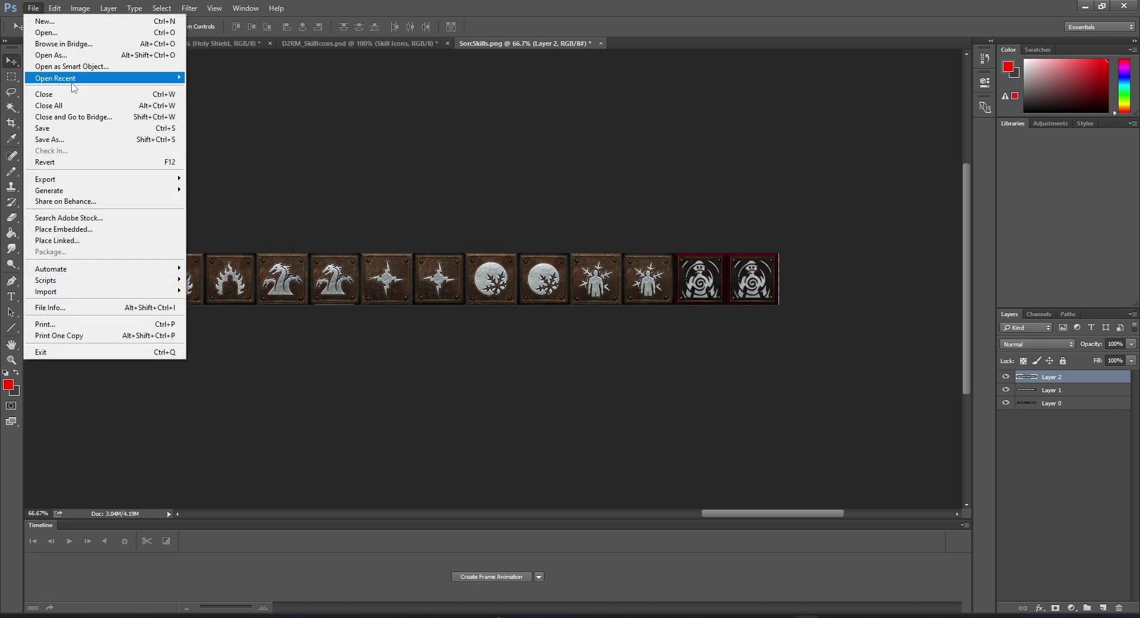
{"action": "left_click", "coordinate": [71, 136]}
{"action": "left_click", "coordinate": [207, 274]}
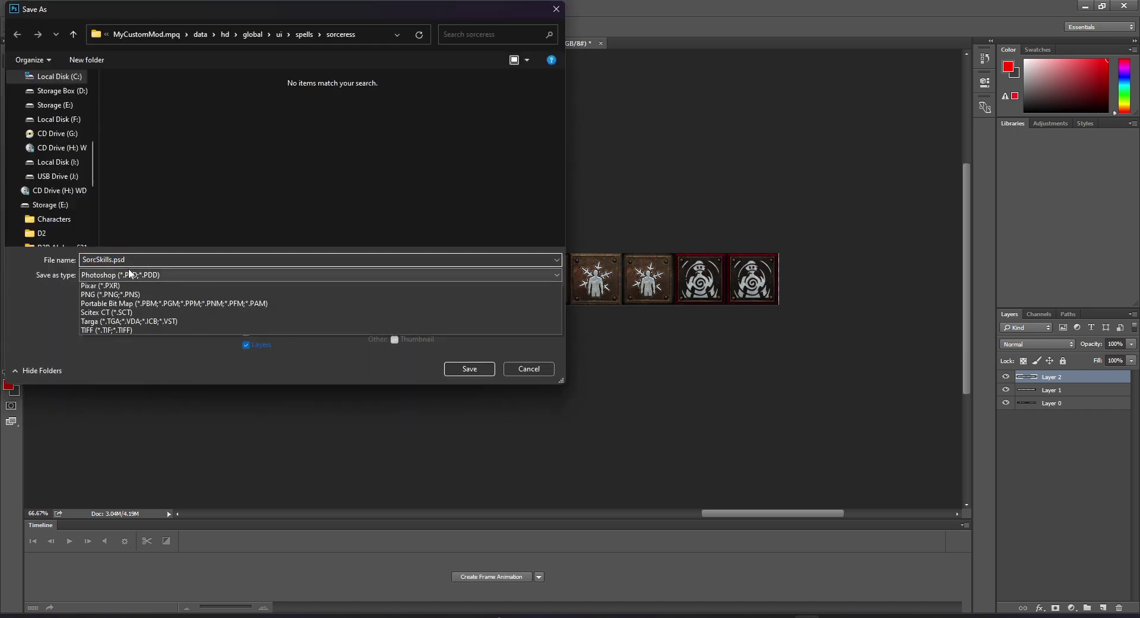
{"action": "left_click", "coordinate": [105, 431]}
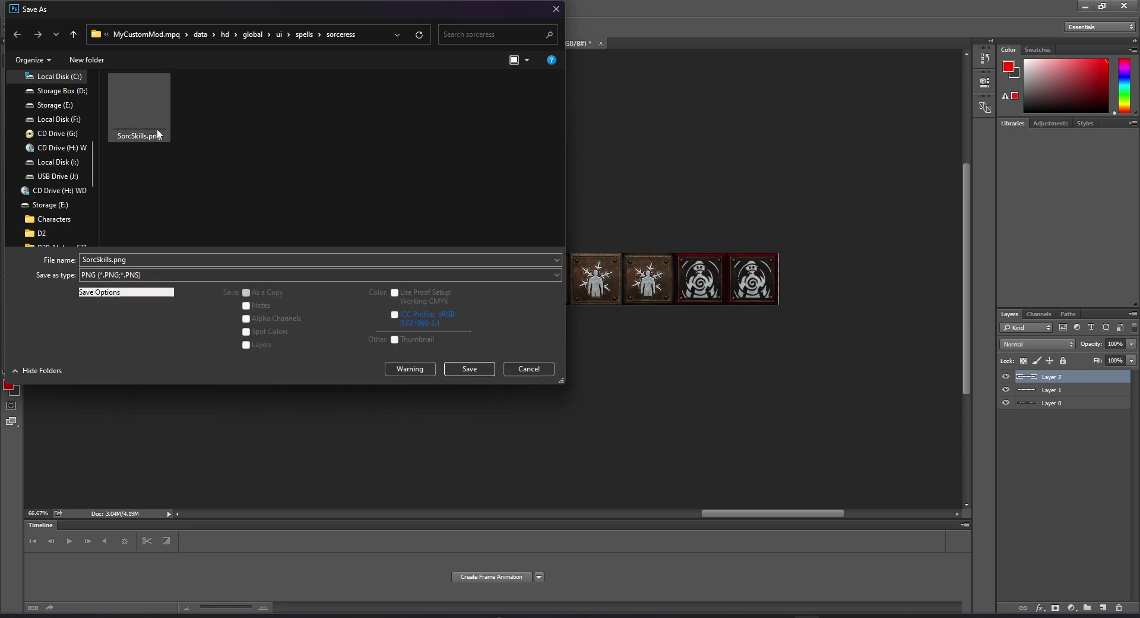
{"action": "left_click", "coordinate": [113, 259]}
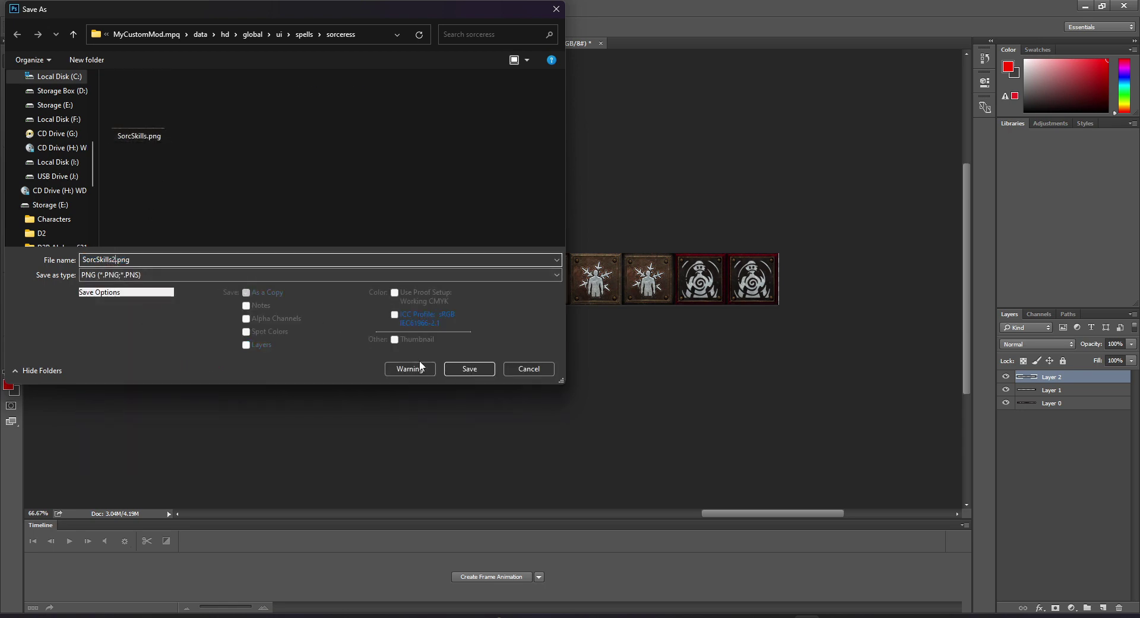
{"action": "left_click", "coordinate": [458, 370]}
{"action": "left_click", "coordinate": [609, 196]}
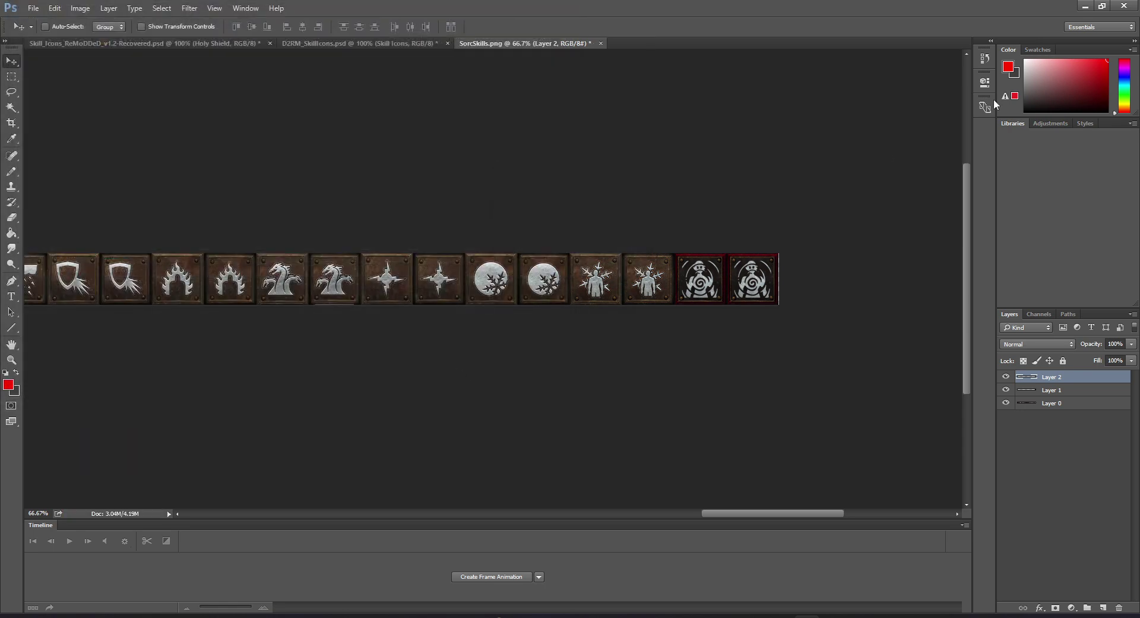
- Import SorcSkills2.png into the sprite in SpriteEdit
{"action": "left_click", "coordinate": [1086, 6]}
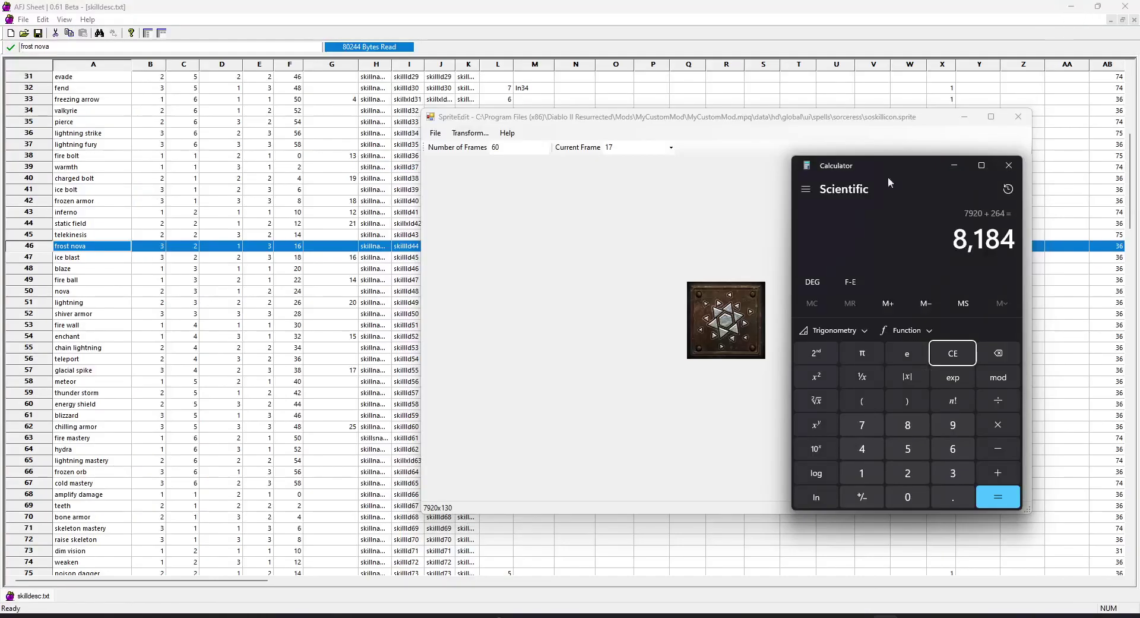
{"action": "left_click", "coordinate": [580, 257]}
{"action": "left_click", "coordinate": [439, 134]}
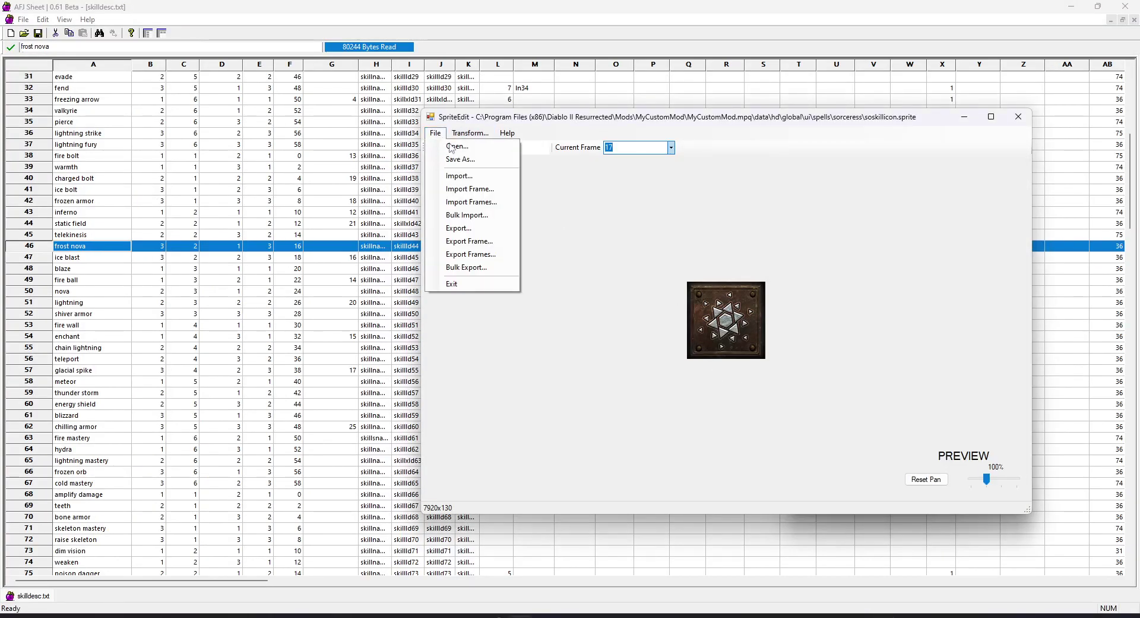
{"action": "left_click", "coordinate": [463, 176]}
{"action": "left_click", "coordinate": [622, 227]}
{"action": "double_click", "coordinate": [622, 227]}
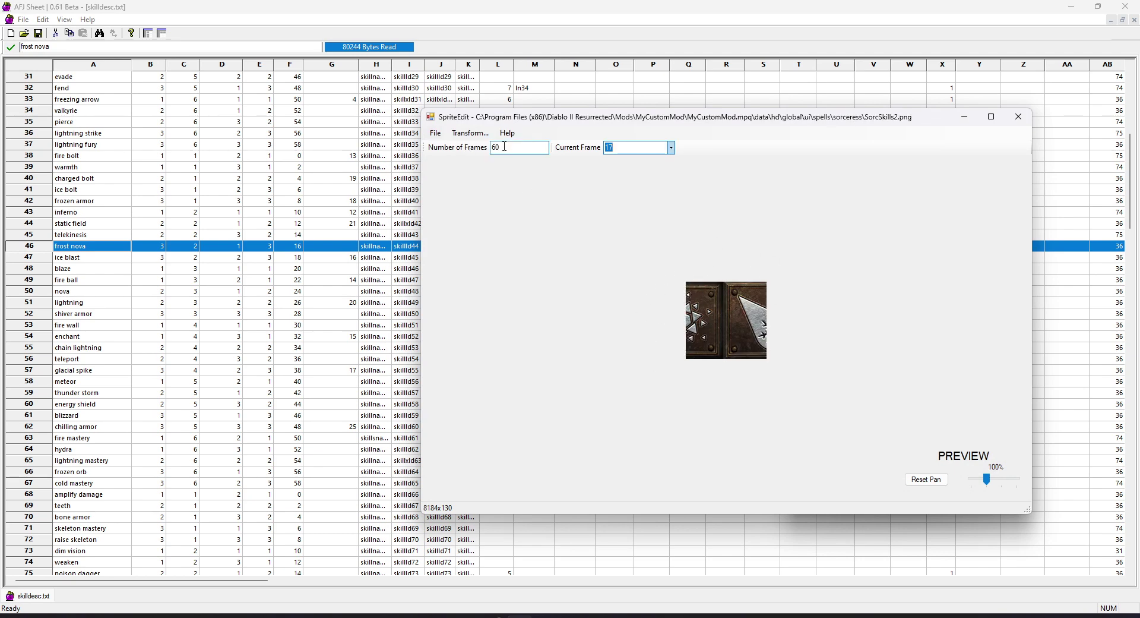
- Set the sprite to 62 frames and compare frames 60 and 61
{"action": "left_click_drag", "start_coordinate": [509, 150], "coordinate": [486, 151]}
{"action": "type", "text": "6"}
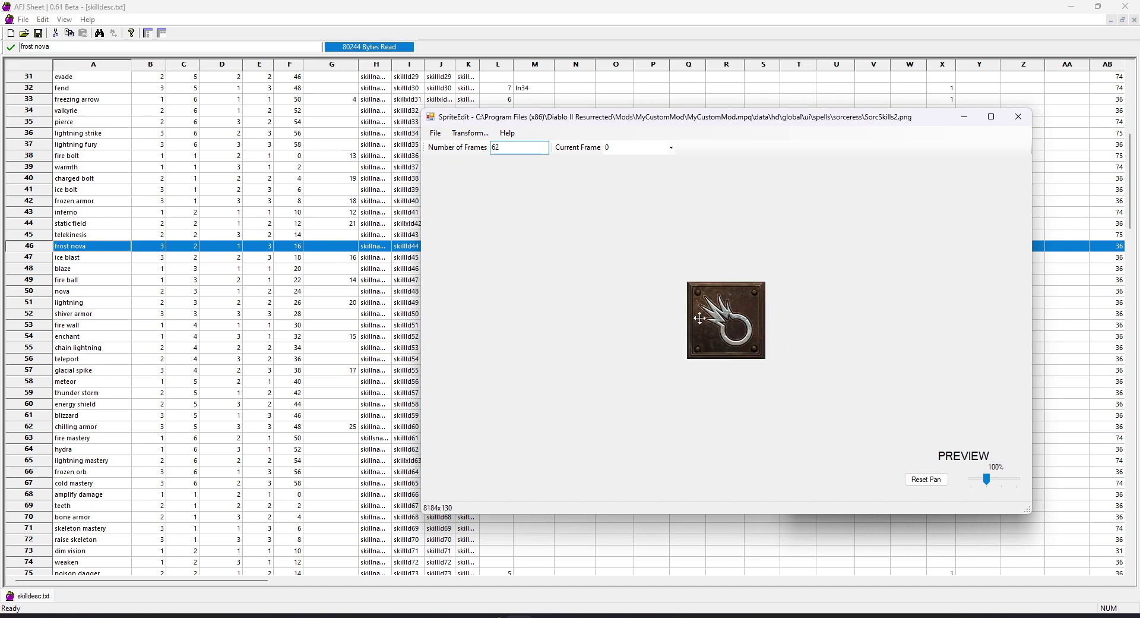
{"action": "left_click", "coordinate": [670, 149]}
{"action": "left_click_drag", "start_coordinate": [670, 178], "coordinate": [674, 333]}
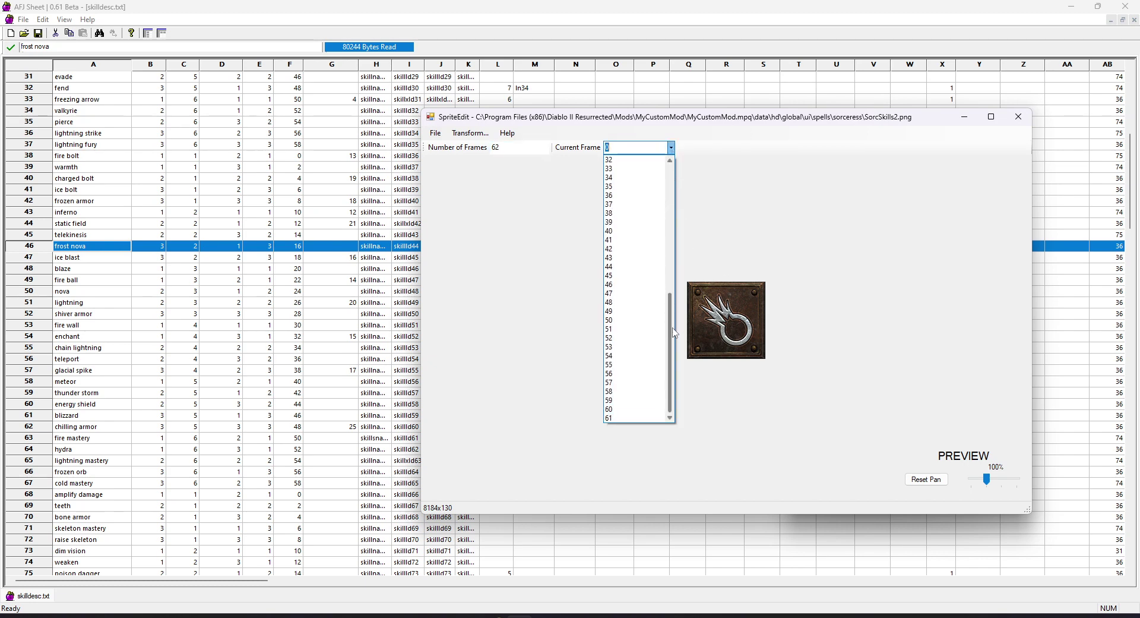
{"action": "left_click", "coordinate": [616, 409]}
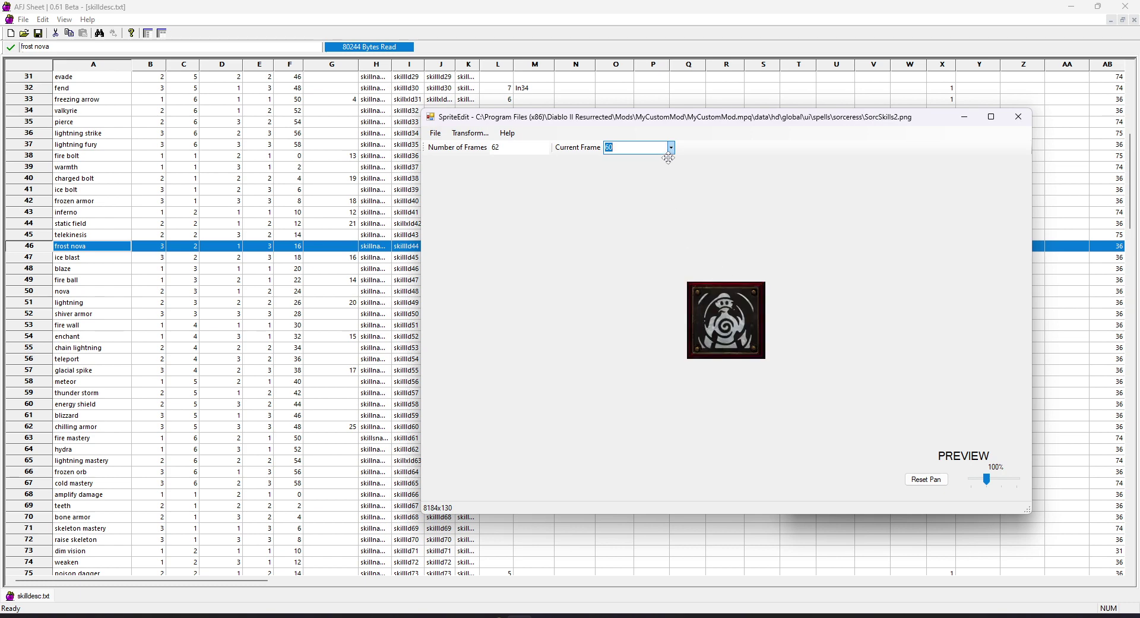
{"action": "key", "text": "Up"}
{"action": "key", "text": "Down"}
{"action": "key", "text": "Down"}
{"action": "key", "text": "Up"}
{"action": "key", "text": "Down"}
{"action": "key", "text": "Up"}
{"action": "key", "text": "Down"}
{"action": "key", "text": "Up"}
- Overwrite soskillicon.sprite with the edited sheet and return to AFJ Sheet
{"action": "left_click", "coordinate": [435, 133]}
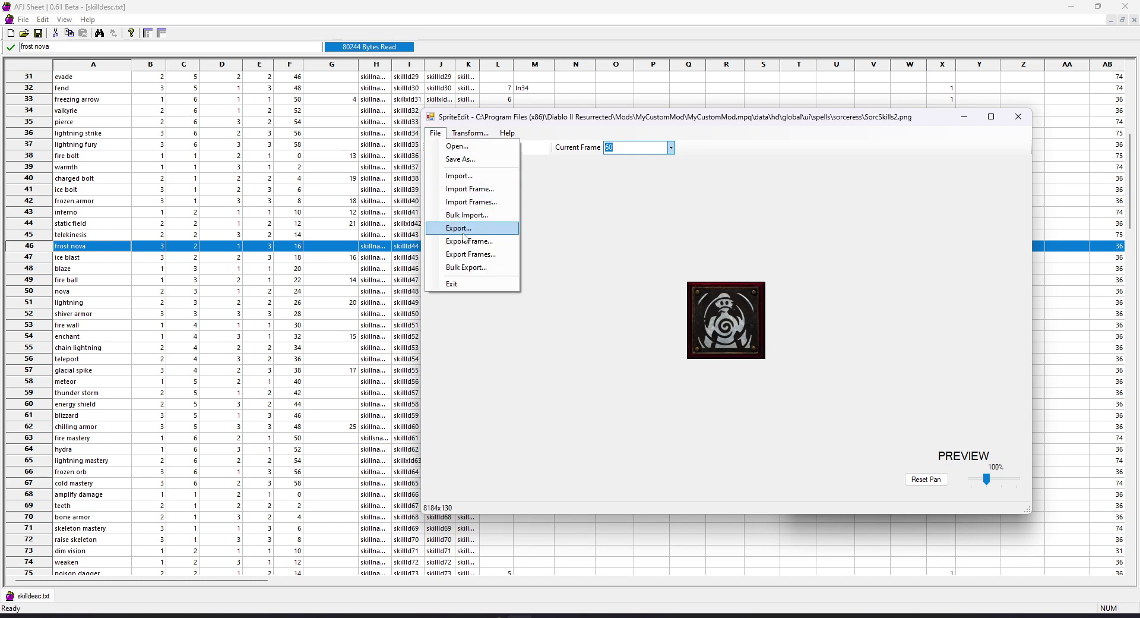
{"action": "left_click", "coordinate": [461, 159]}
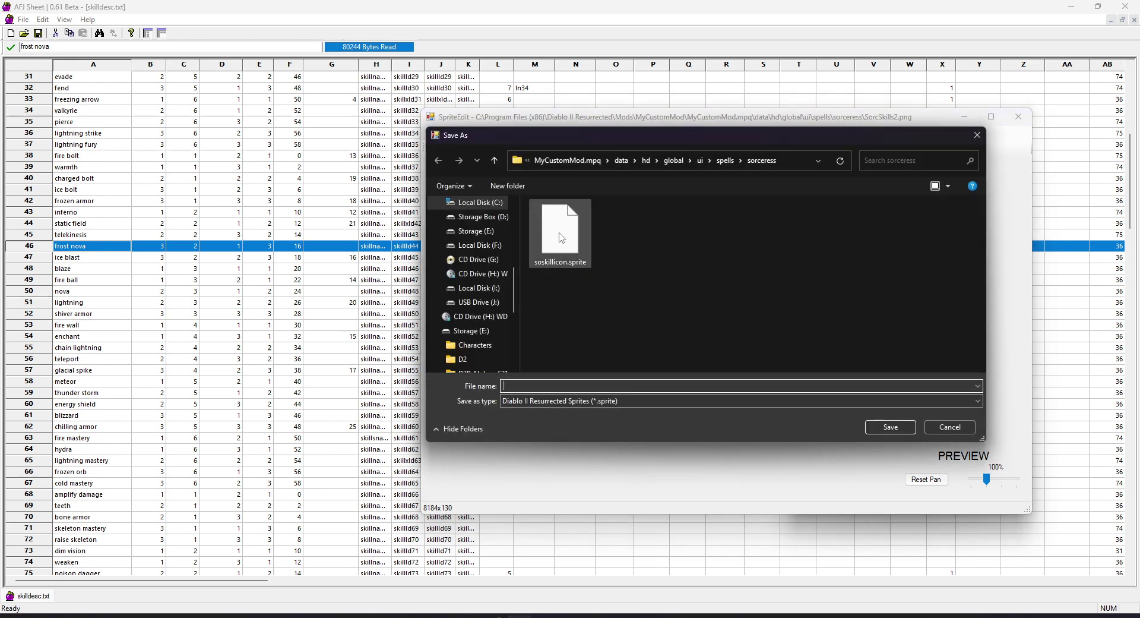
{"action": "double_click", "coordinate": [562, 237]}
{"action": "left_click", "coordinate": [607, 312]}
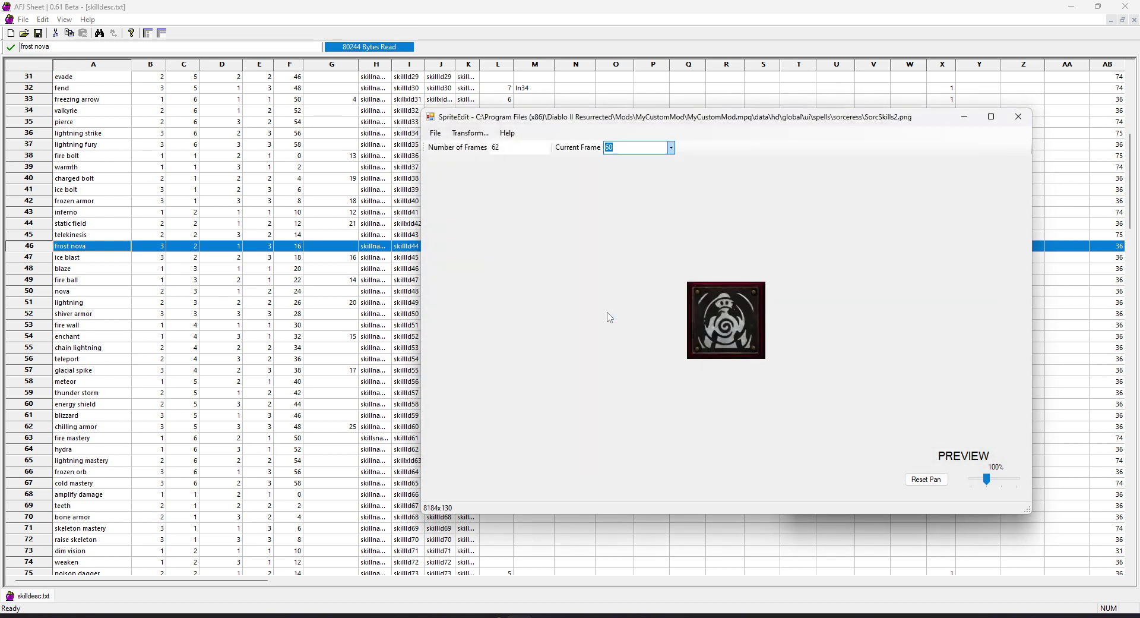
{"action": "left_click", "coordinate": [275, 13]}
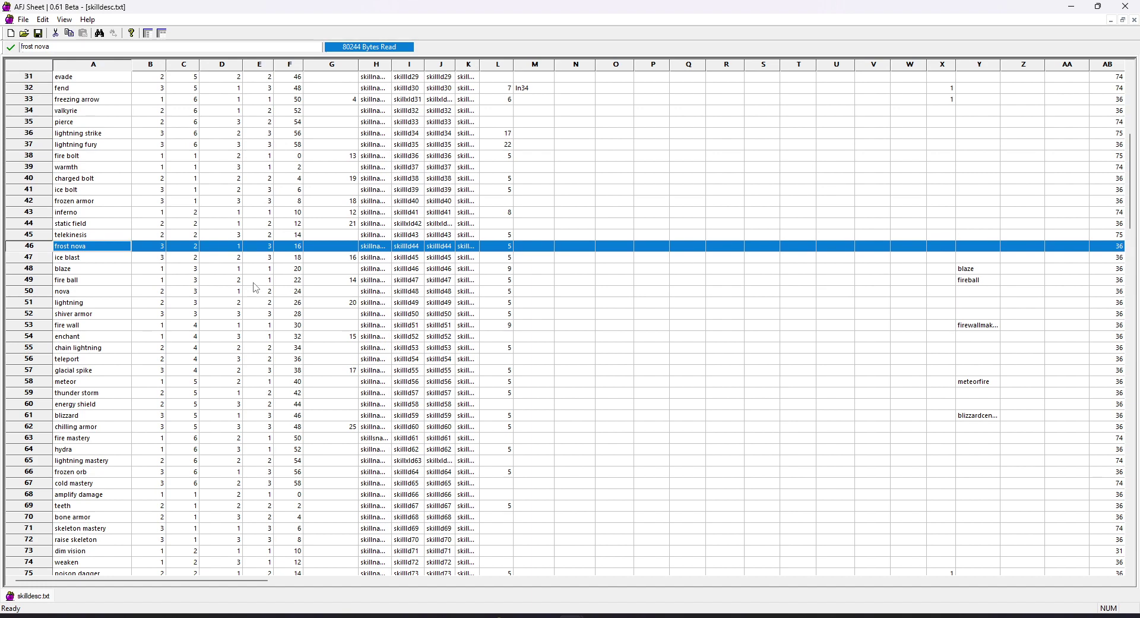
- Change fire bolt's IconCel in cell F38 from 0 to 60 and save skilldesc.txt
{"action": "scroll", "coordinate": [290, 313], "scroll_direction": "up", "scroll_amount": 1}
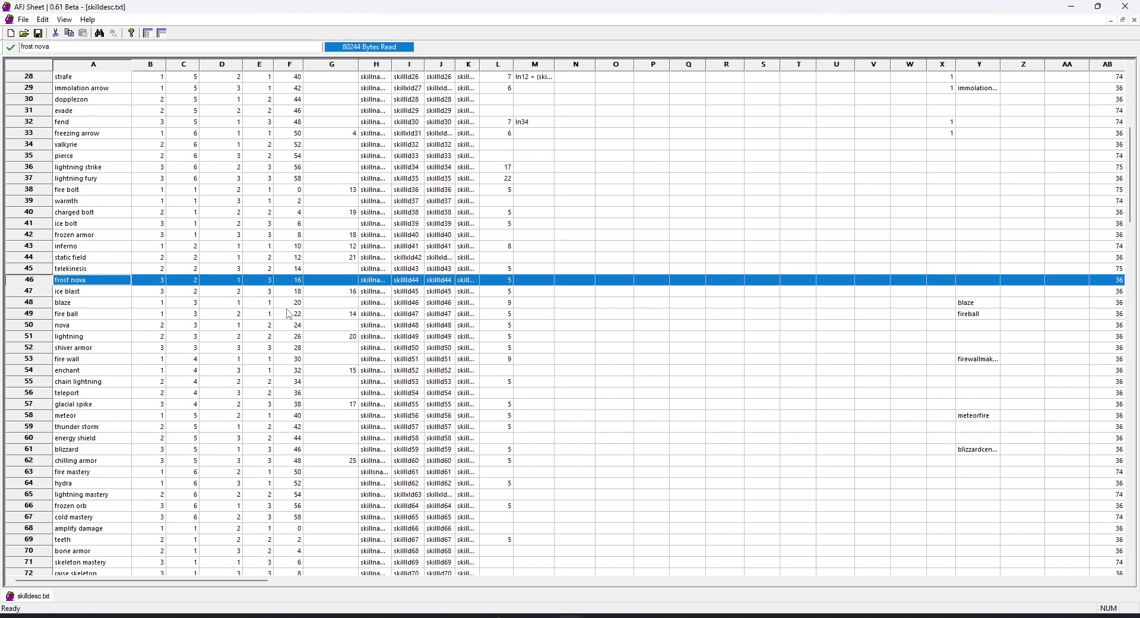
{"action": "left_click", "coordinate": [57, 191]}
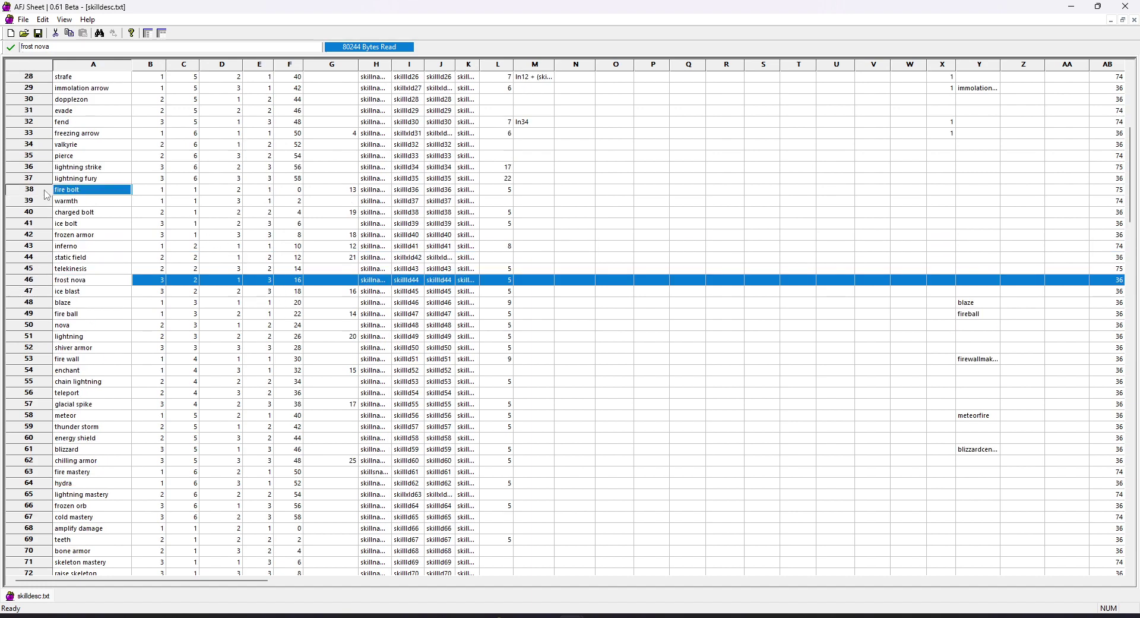
{"action": "scroll", "coordinate": [167, 248], "scroll_direction": "up", "scroll_amount": 2}
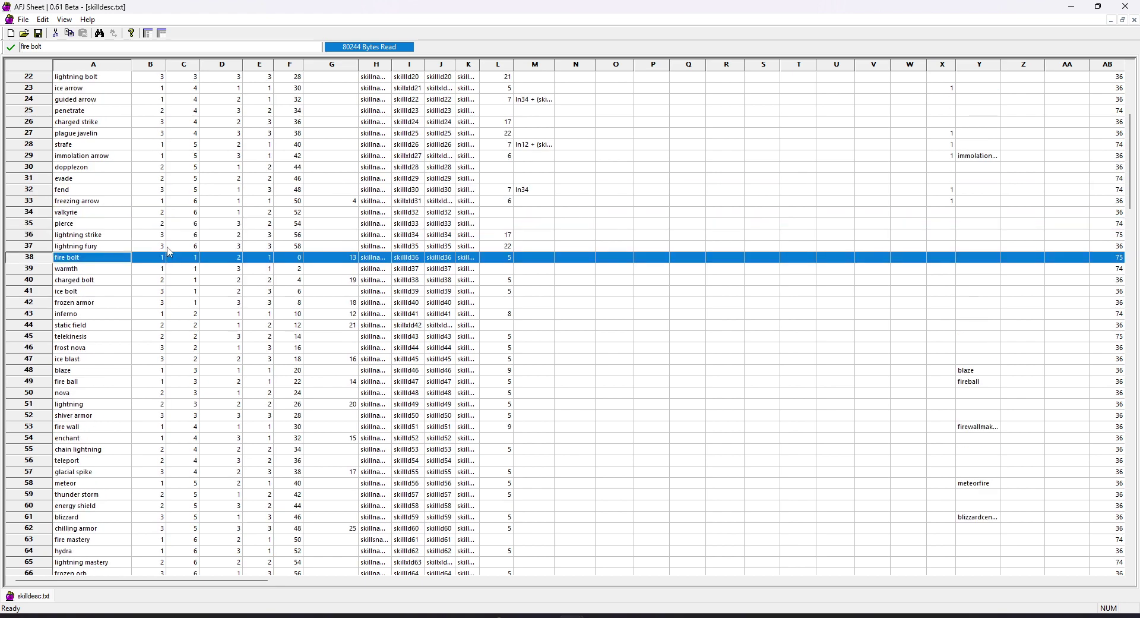
{"action": "left_click", "coordinate": [290, 256]}
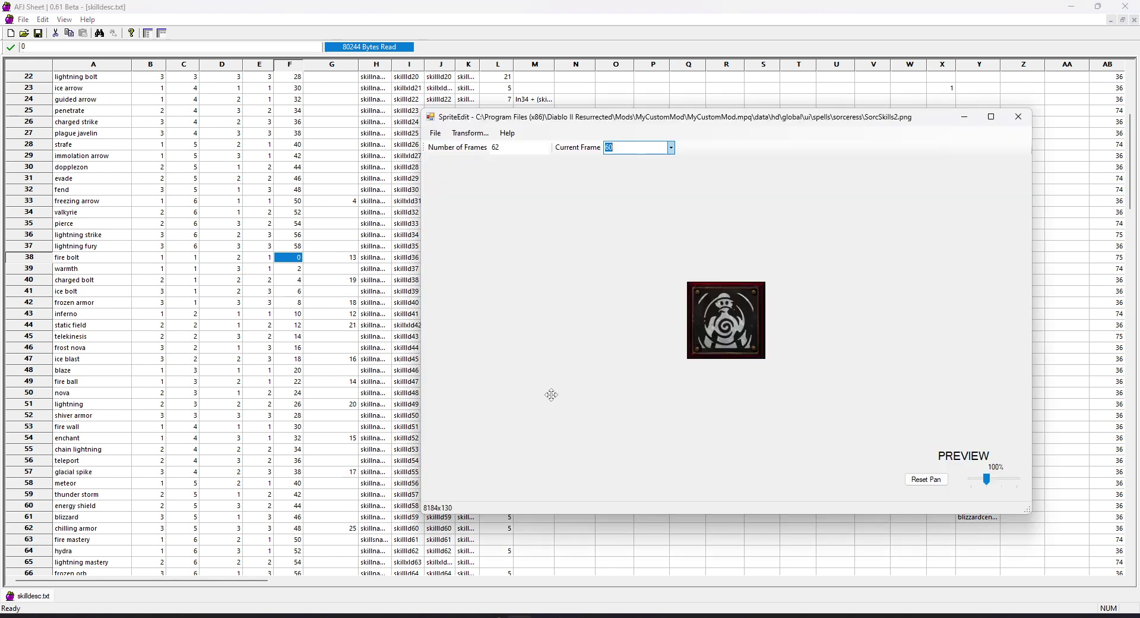
{"action": "left_click", "coordinate": [529, 615]}
{"action": "left_click", "coordinate": [294, 260]}
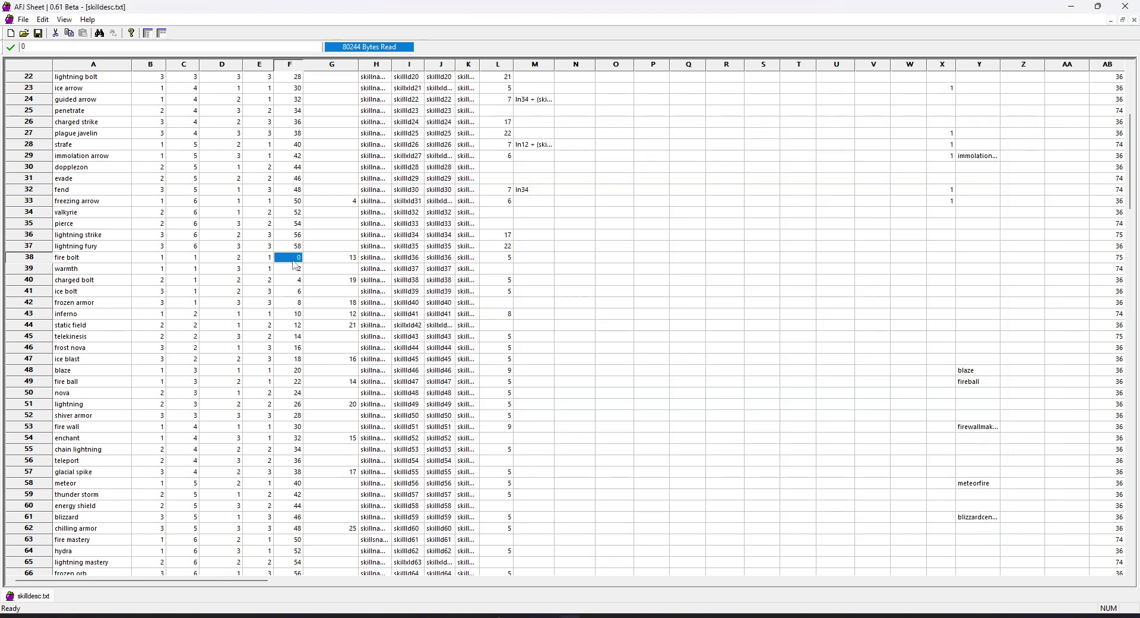
{"action": "type", "text": "6"}
{"action": "left_click", "coordinate": [291, 223]}
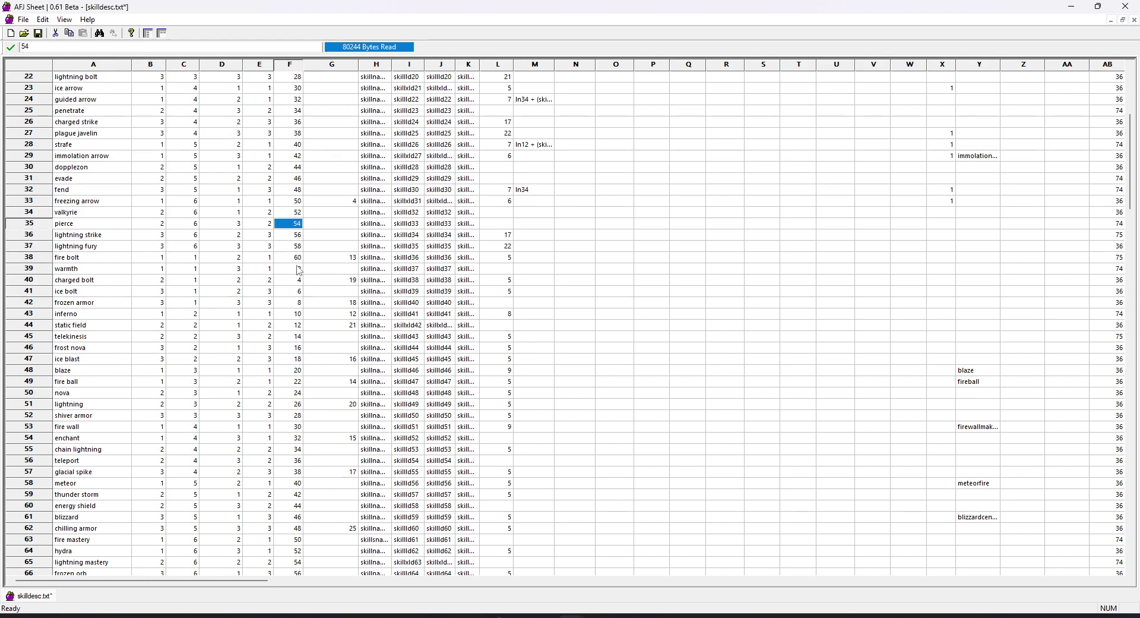
{"action": "left_click", "coordinate": [38, 33]}
{"action": "left_click", "coordinate": [317, 147]}
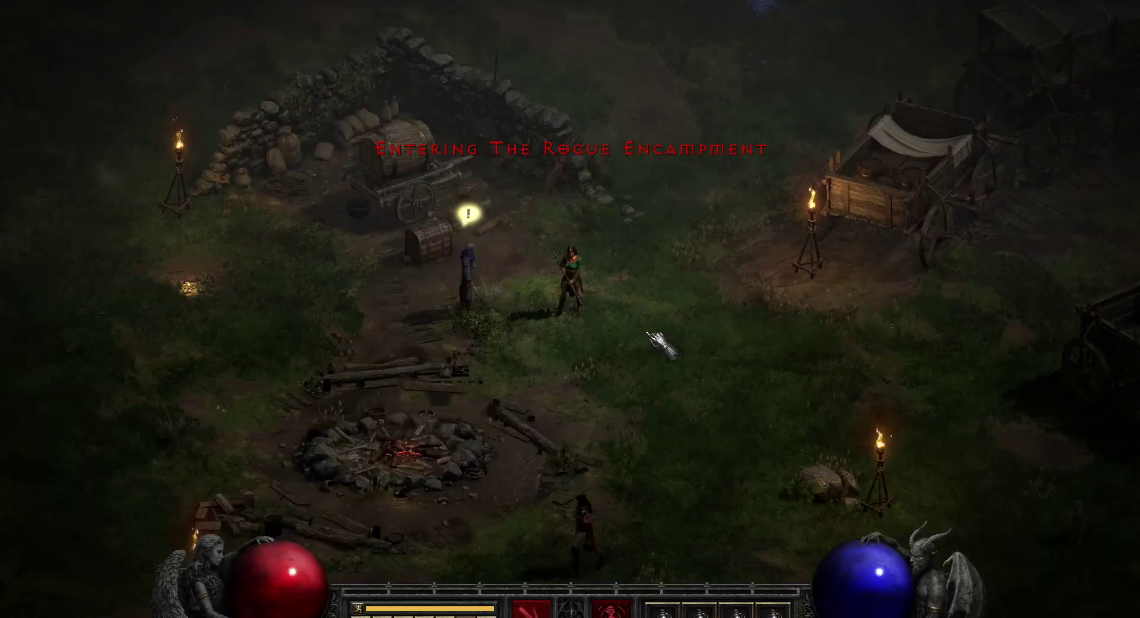
- Check in-game that Fire Bolt shows the new icon in the Fire Spells tree and skill picker
{"action": "left_click", "coordinate": [649, 334]}
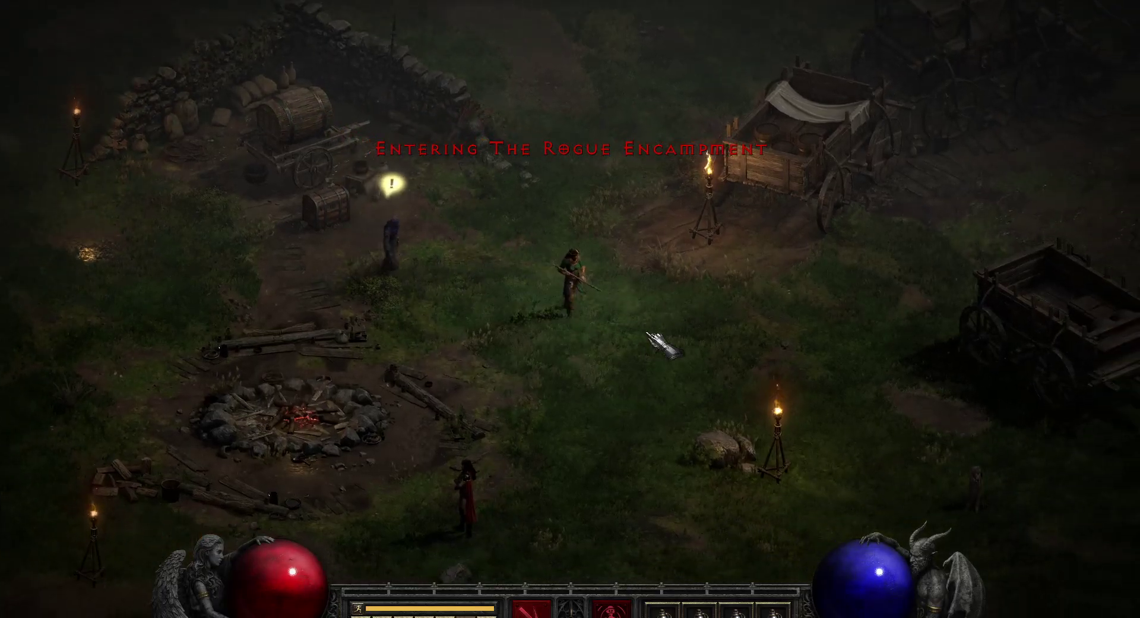
{"action": "key", "text": "t"}
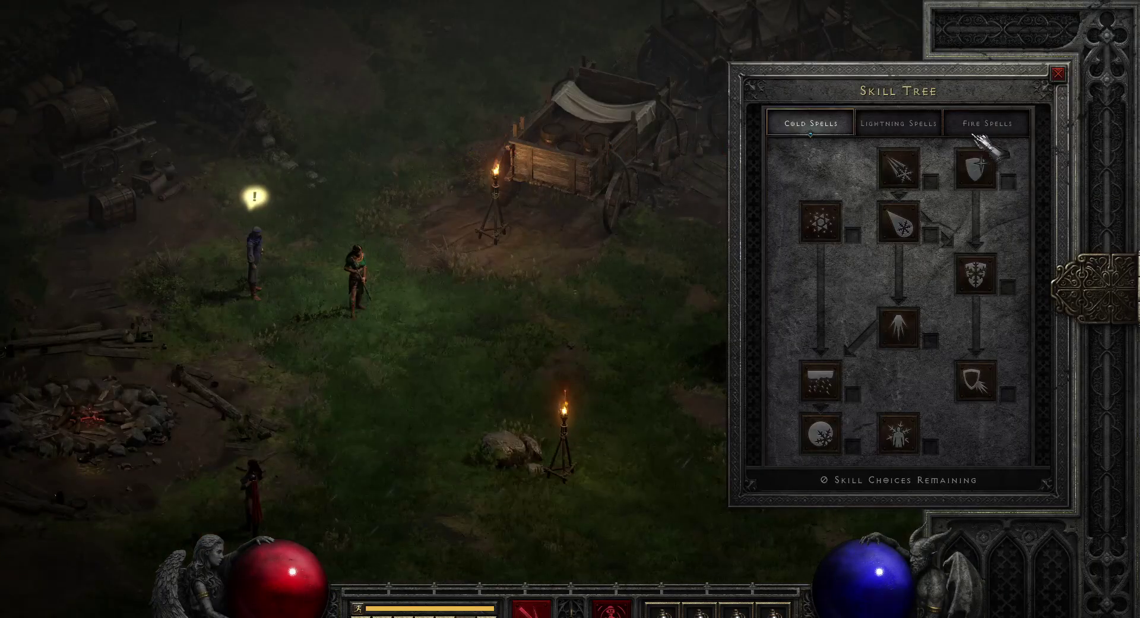
{"action": "left_click", "coordinate": [983, 124]}
{"action": "mouse_move", "coordinate": [900, 181]}
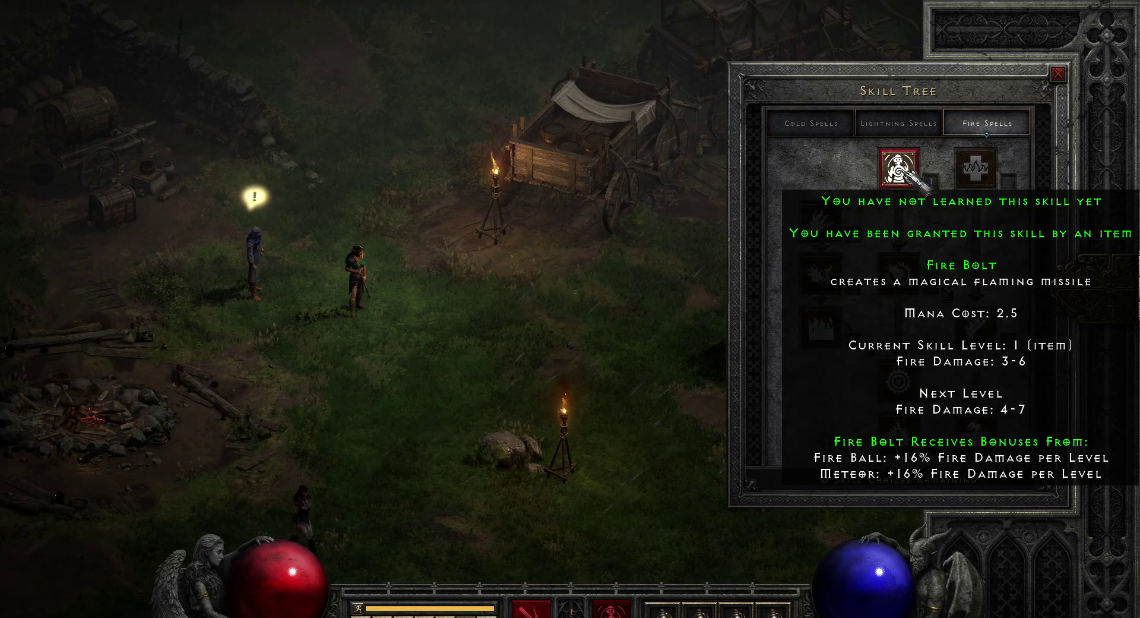
{"action": "left_click", "coordinate": [612, 606]}
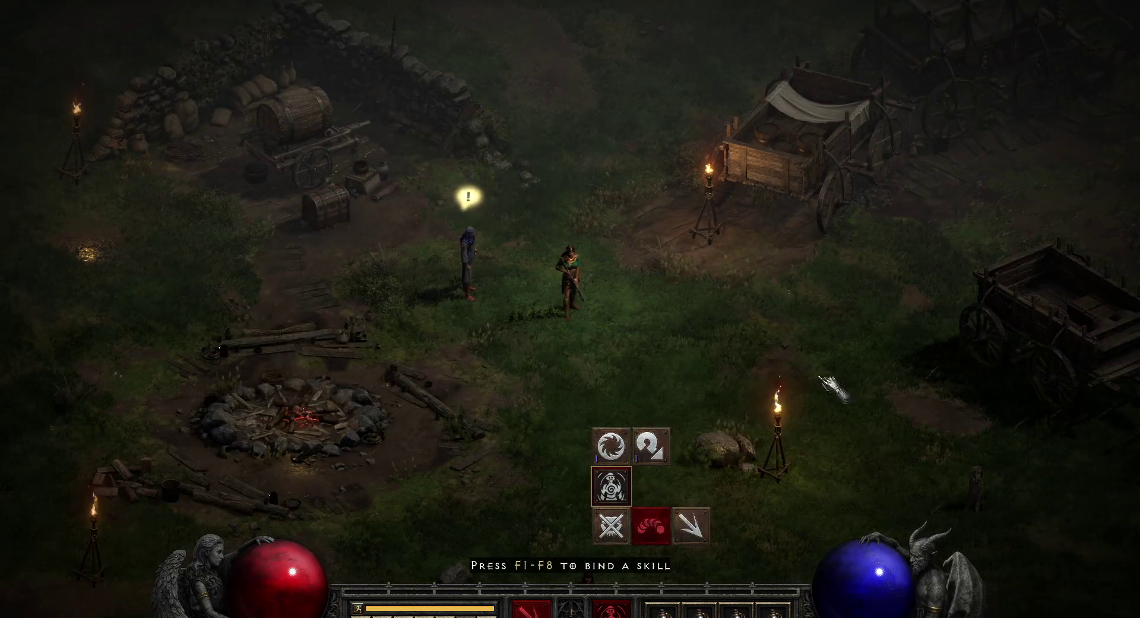
{"action": "key", "text": "alt+Tab"}
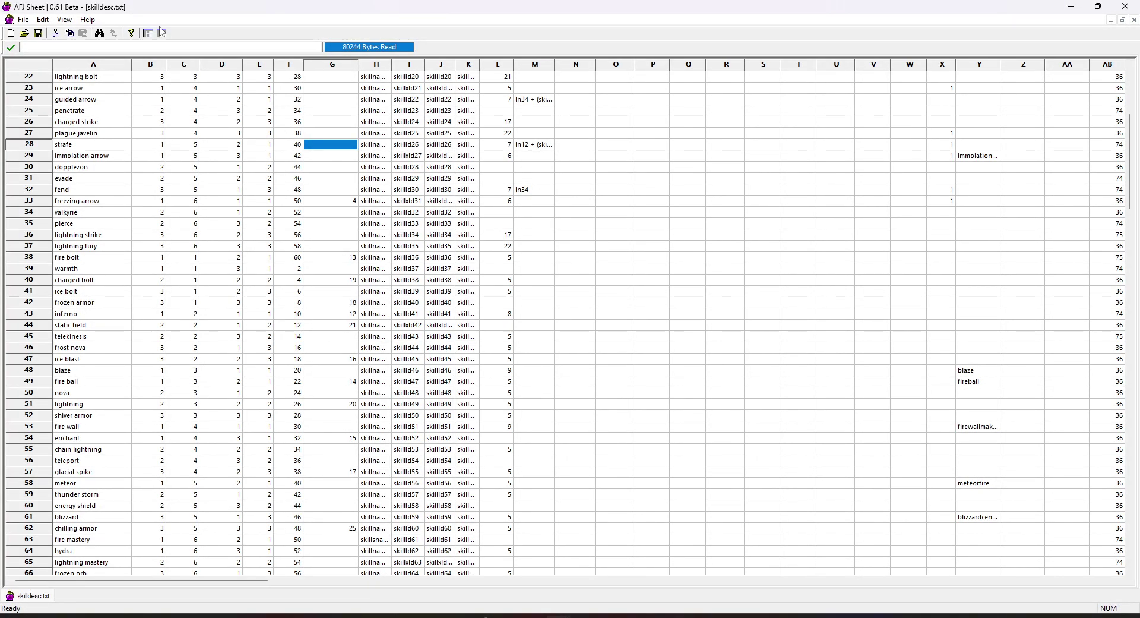
- Freeze skilldesc.txt's header row and select the SkillRow, SkillColumn and ListRow columns
{"action": "left_click", "coordinate": [162, 32]}
{"action": "left_click", "coordinate": [180, 67]}
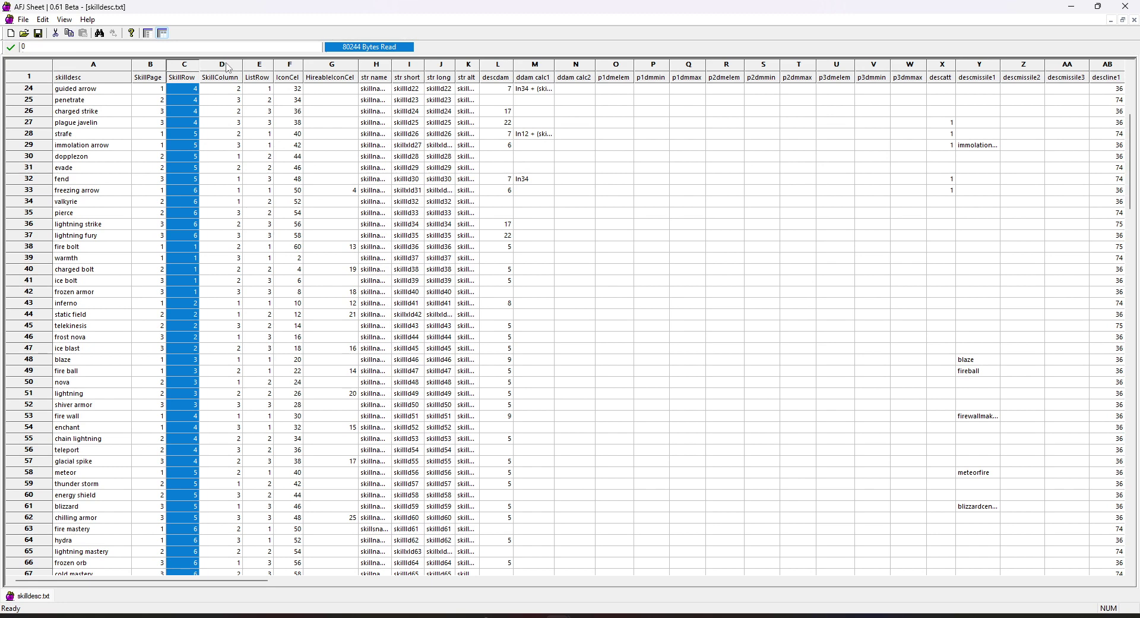
{"action": "left_click", "coordinate": [229, 67]}
{"action": "left_click", "coordinate": [258, 67]}
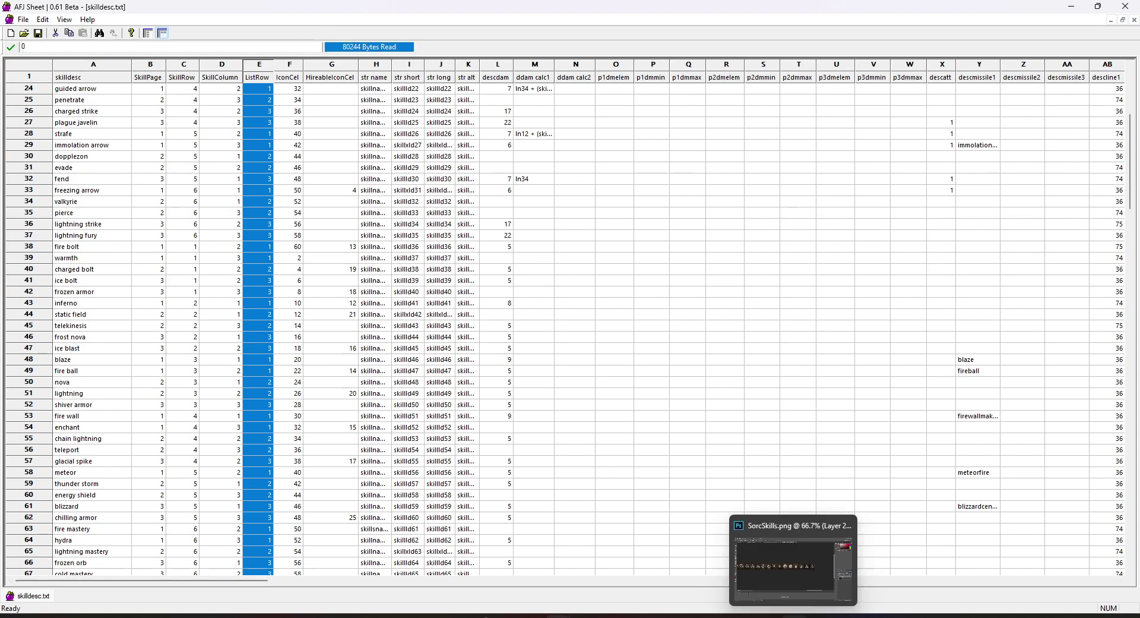
{"action": "left_click", "coordinate": [772, 585]}
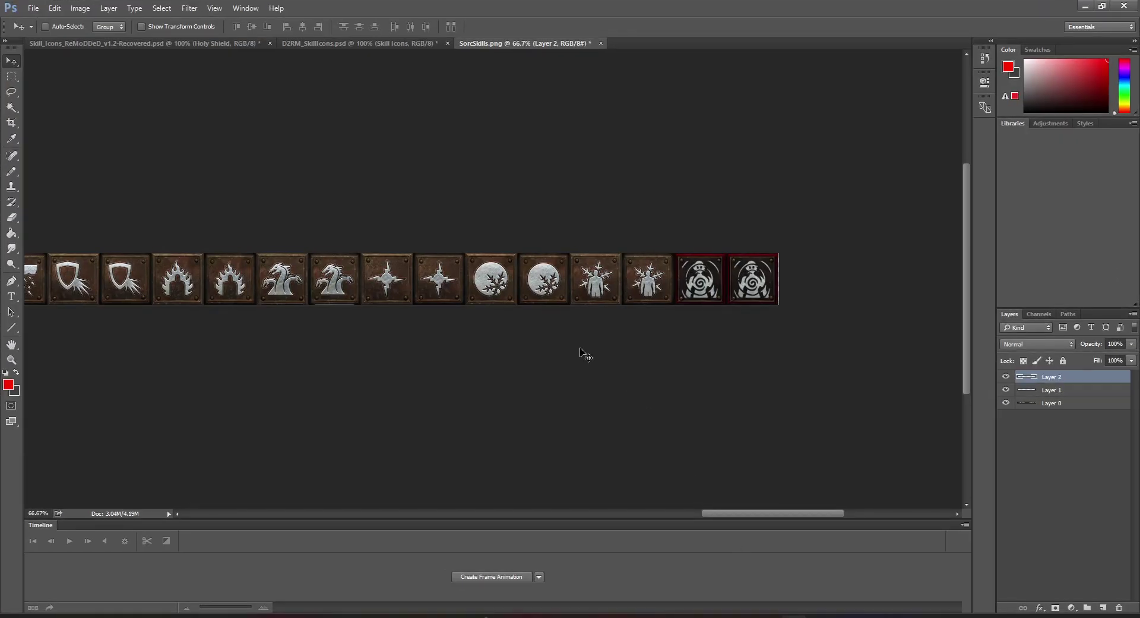
- In D2RM_SkillIcons.psd, expand the Skill Icons, Amazon and Javelin & Spear layer groups
{"action": "left_click", "coordinate": [399, 44]}
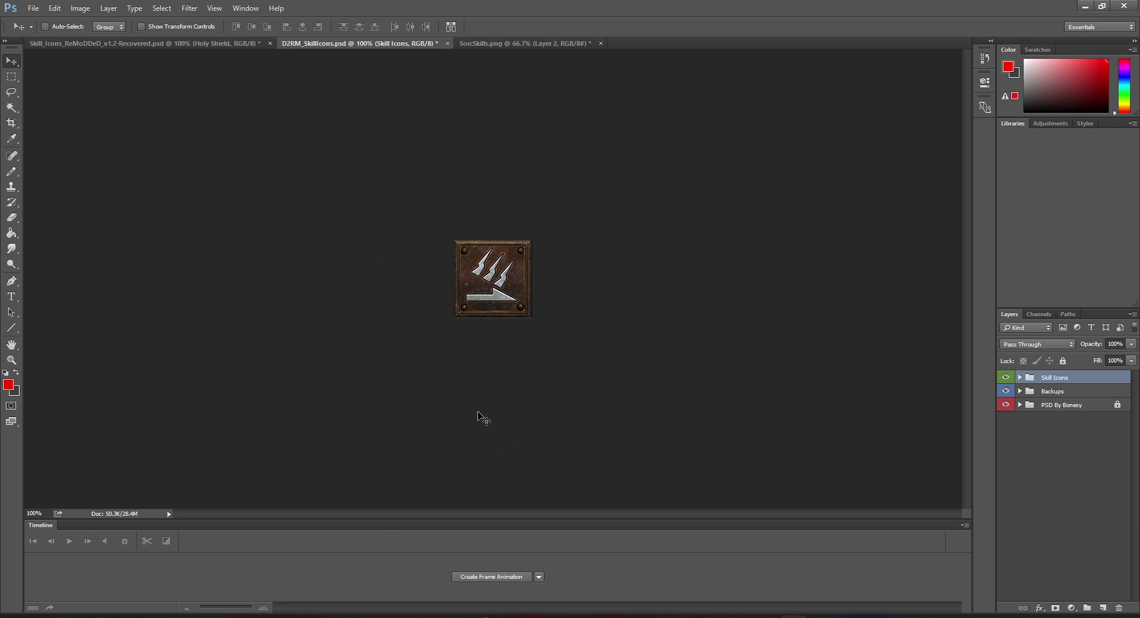
{"action": "left_click", "coordinate": [1021, 379]}
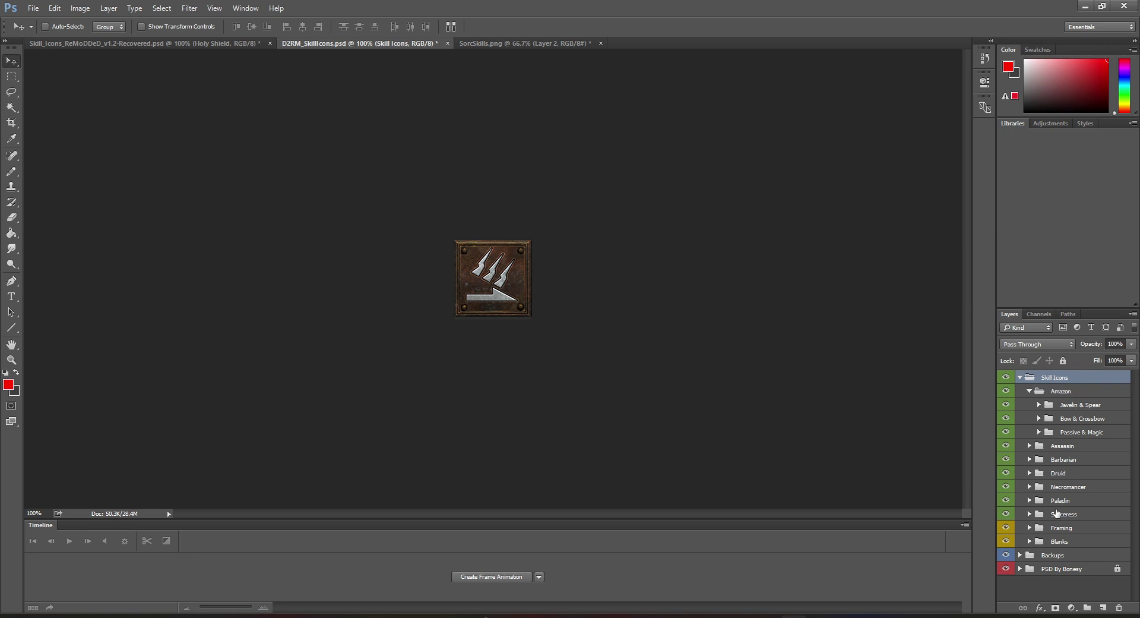
{"action": "left_click", "coordinate": [1039, 405]}
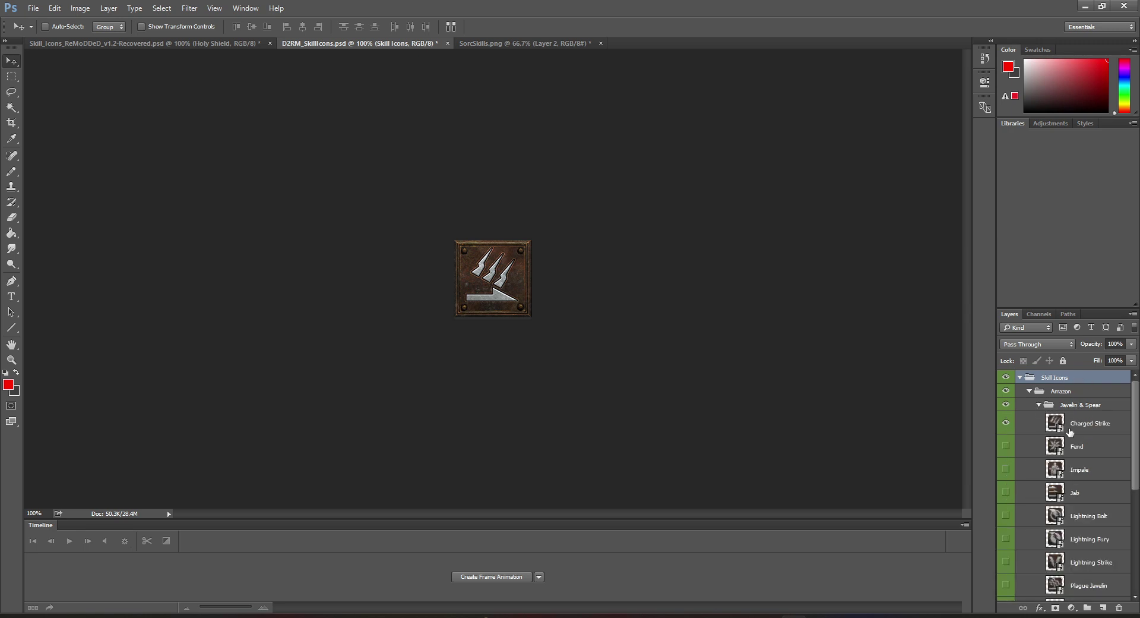
{"action": "scroll", "coordinate": [1096, 502], "scroll_direction": "down", "scroll_amount": 3}
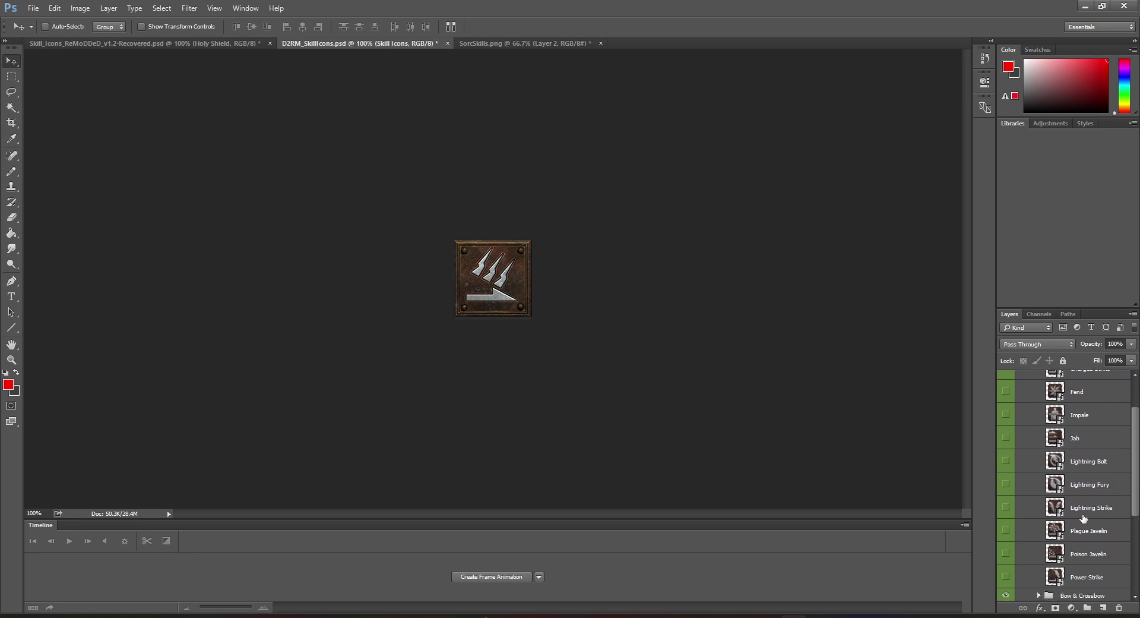
{"action": "scroll", "coordinate": [1084, 518], "scroll_direction": "up", "scroll_amount": 3}
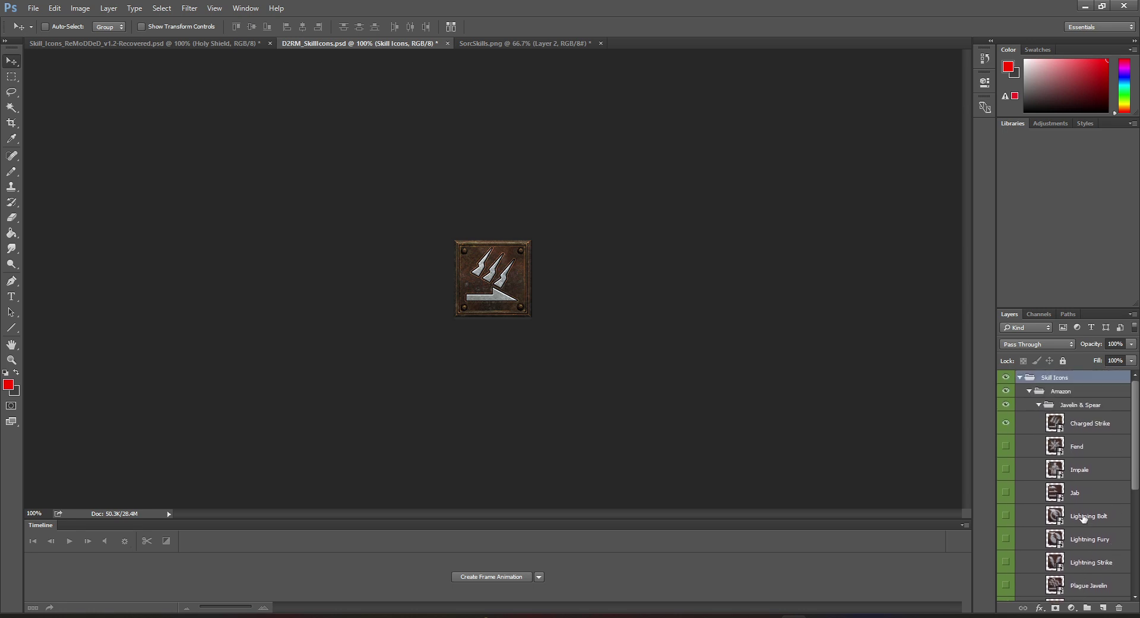
{"action": "left_click", "coordinate": [1031, 390]}
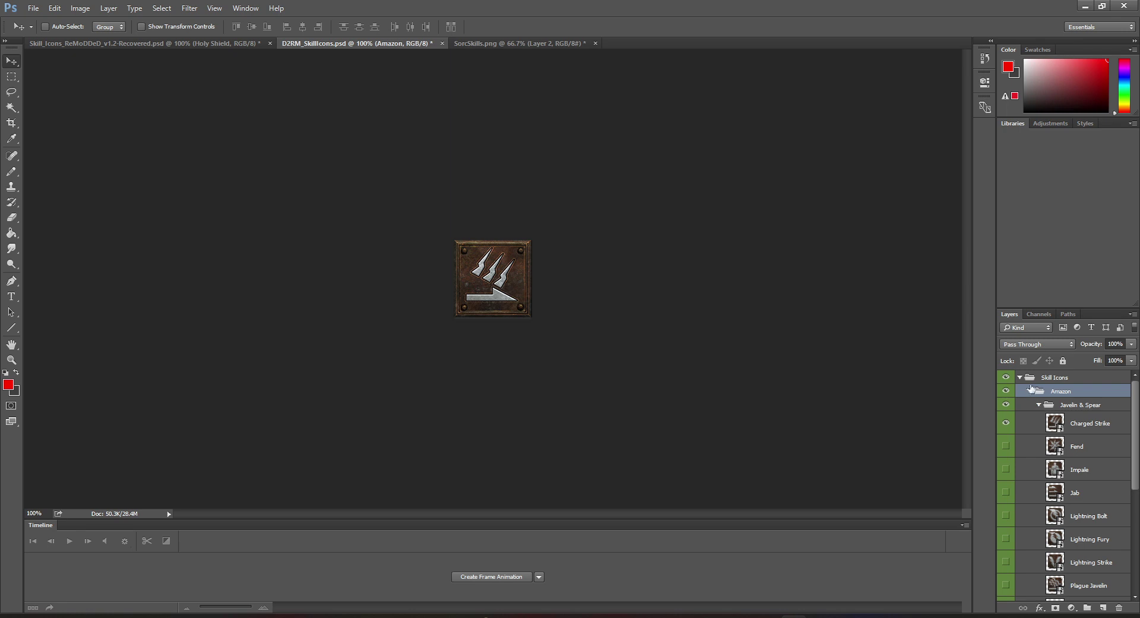
- Open the Charged Strike icon's contents and preview its Spear, Charges and Trim layers
{"action": "double_click", "coordinate": [1056, 423]}
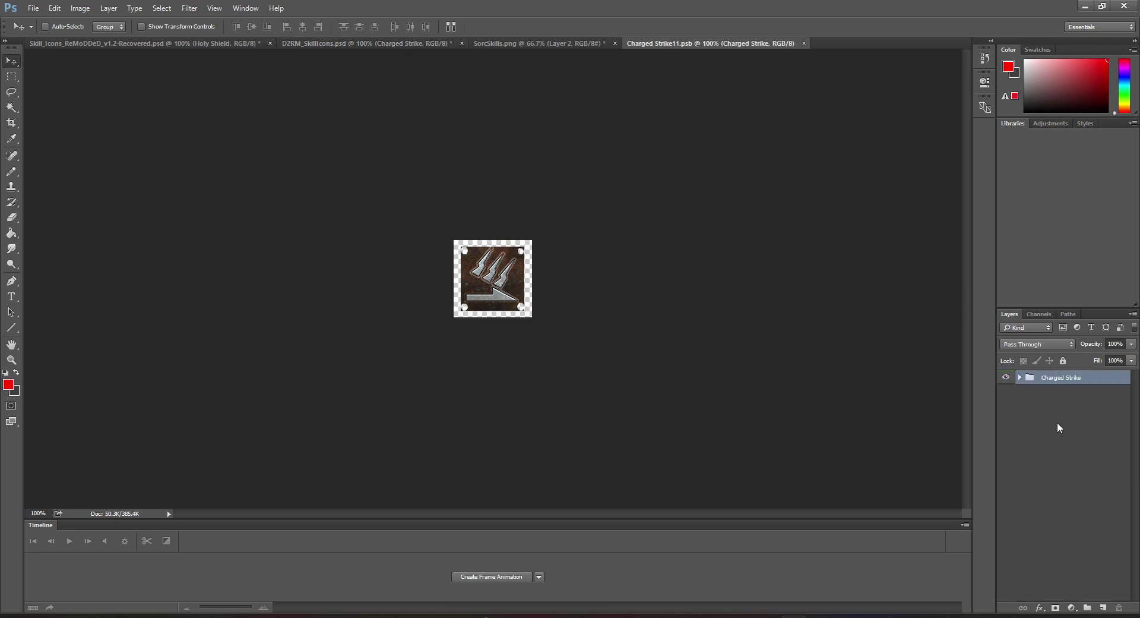
{"action": "left_click", "coordinate": [1021, 378]}
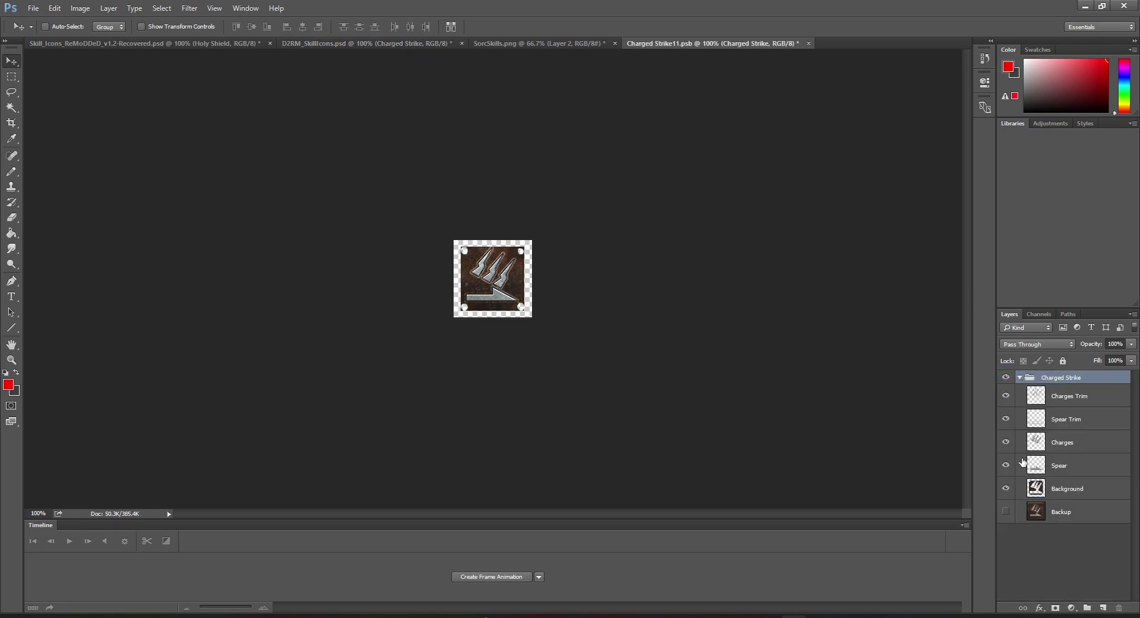
{"action": "left_click", "coordinate": [1006, 465]}
{"action": "left_click", "coordinate": [1006, 442]}
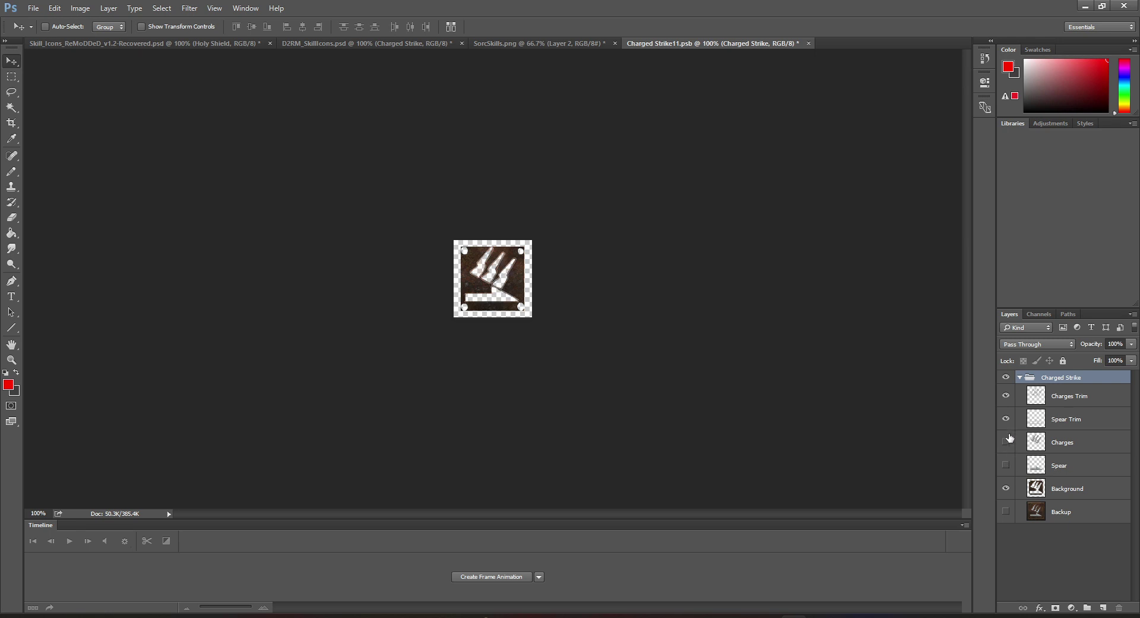
{"action": "left_click", "coordinate": [1007, 419]}
{"action": "left_click", "coordinate": [1006, 395]}
{"action": "left_click", "coordinate": [1006, 396]}
{"action": "left_click", "coordinate": [1006, 419]}
{"action": "left_click", "coordinate": [1006, 442]}
{"action": "left_click", "coordinate": [1006, 466]}
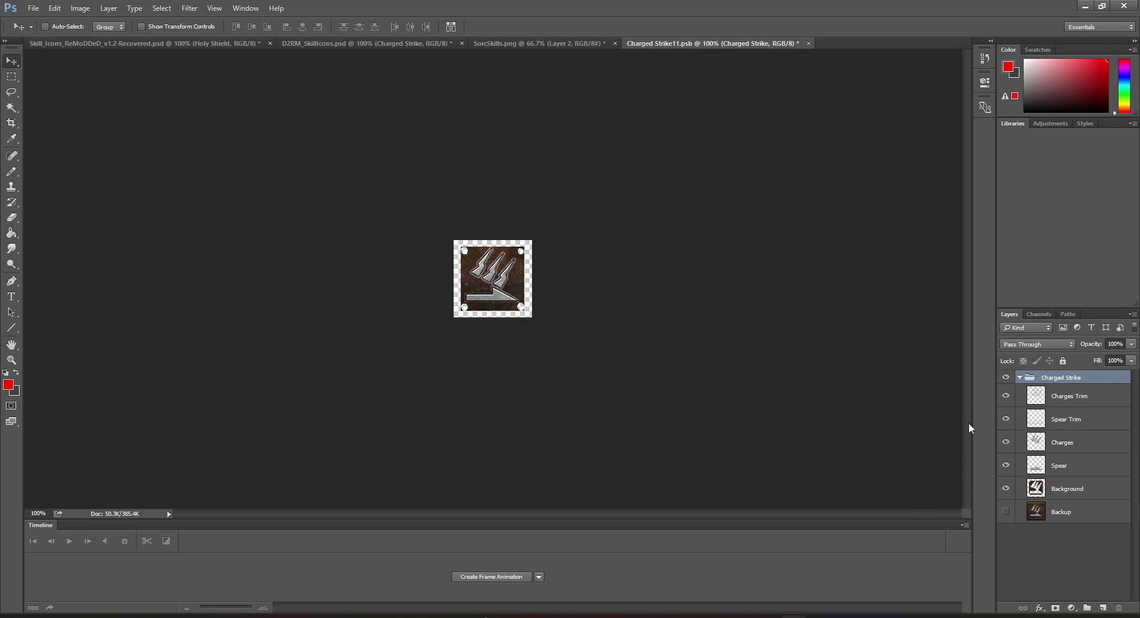
- Duplicate the Spear layer and hide the original Spear
{"action": "left_click", "coordinate": [1086, 466]}
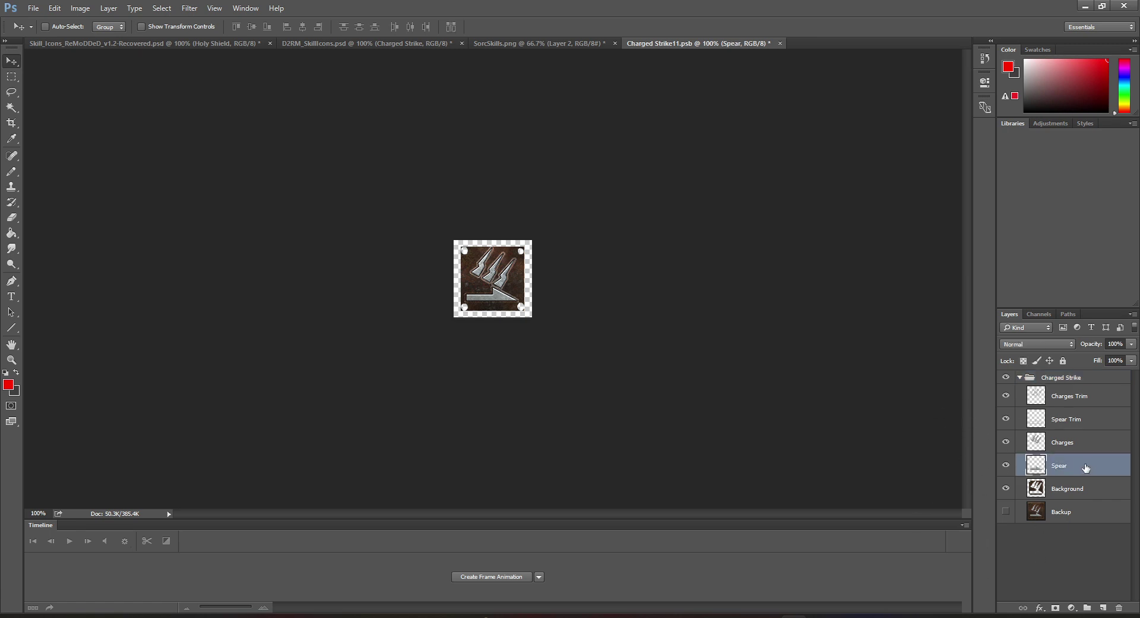
{"action": "right_click", "coordinate": [1086, 467]}
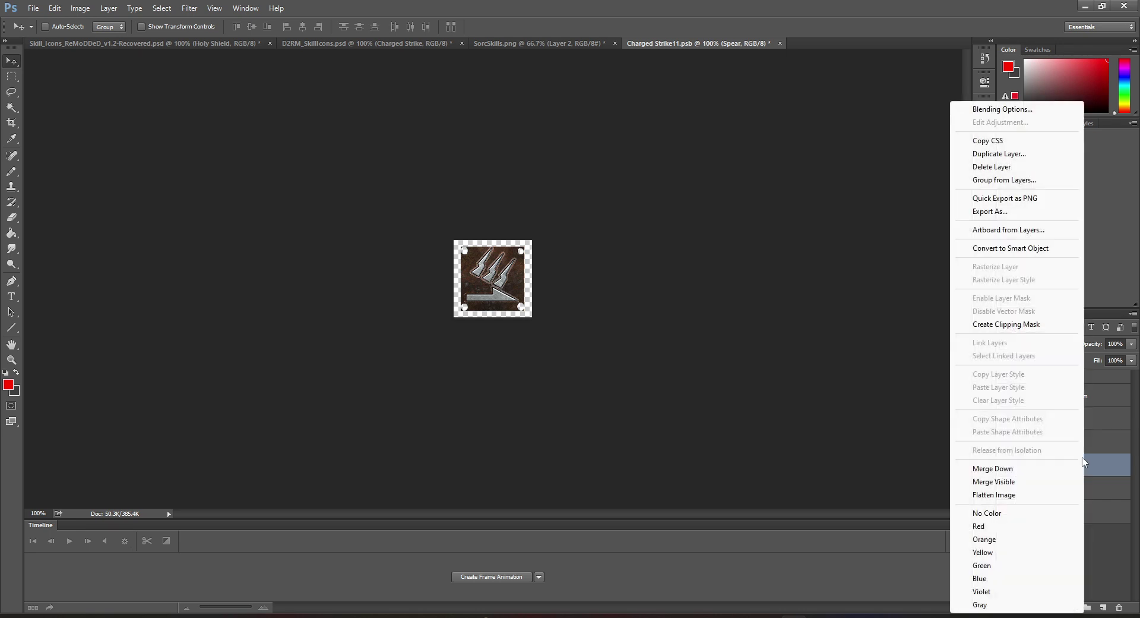
{"action": "left_click", "coordinate": [1010, 153]}
{"action": "key", "text": "Return"}
{"action": "left_click", "coordinate": [1006, 488]}
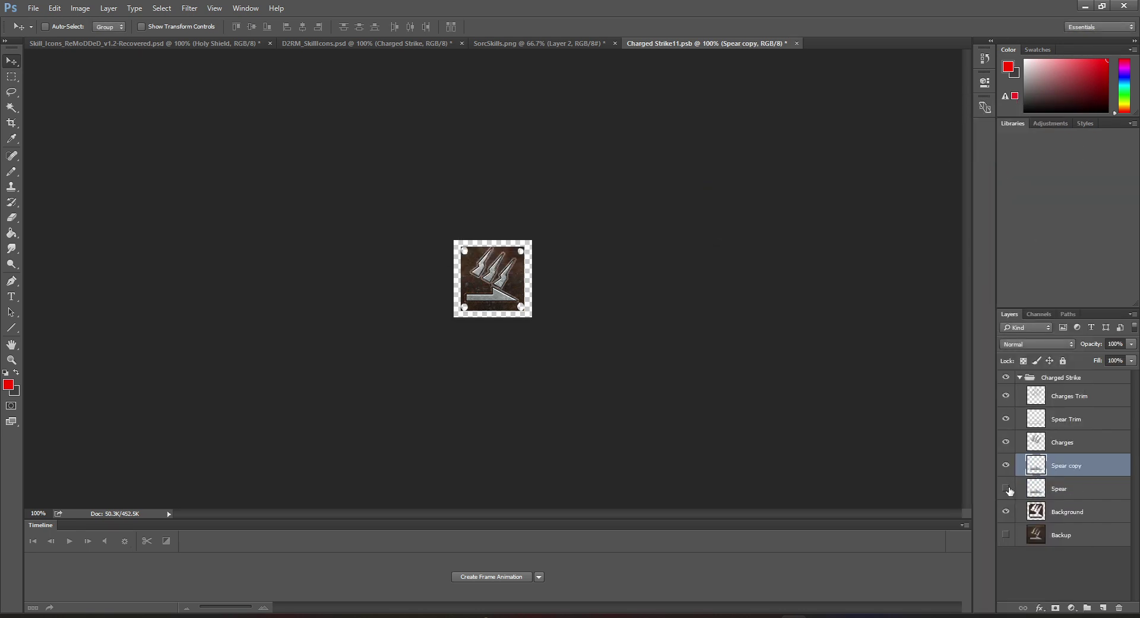
- Colorize the Spear copy blue with Hue/Saturation at Hue 236, Saturation 77
{"action": "left_click", "coordinate": [80, 8]}
{"action": "mouse_move", "coordinate": [123, 40]}
{"action": "left_click", "coordinate": [279, 102]}
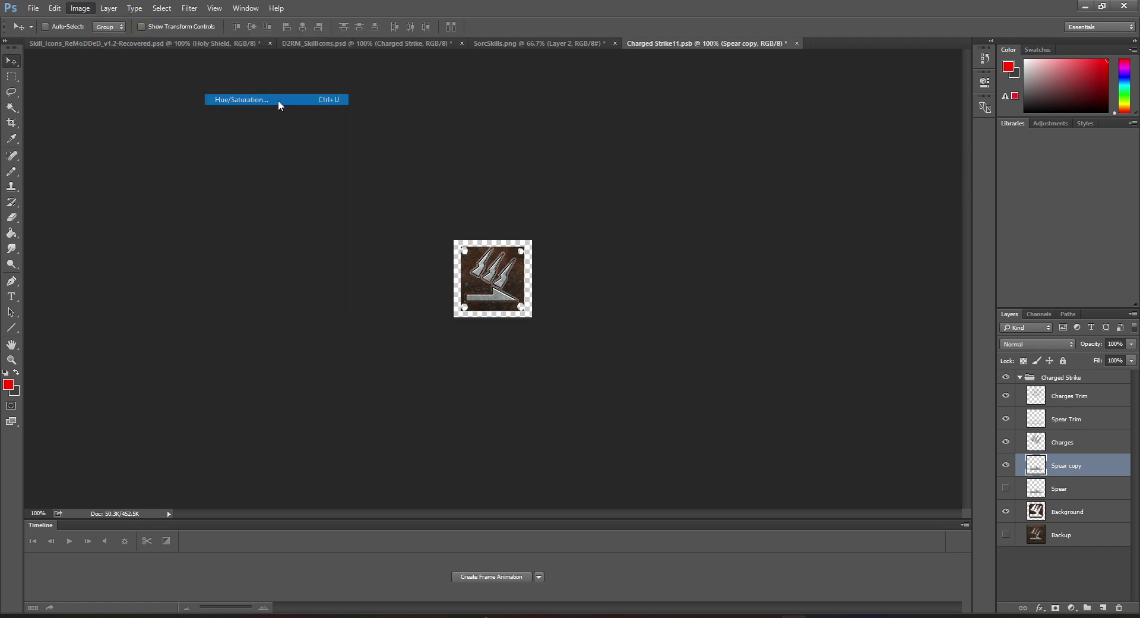
{"action": "left_click", "coordinate": [990, 317]}
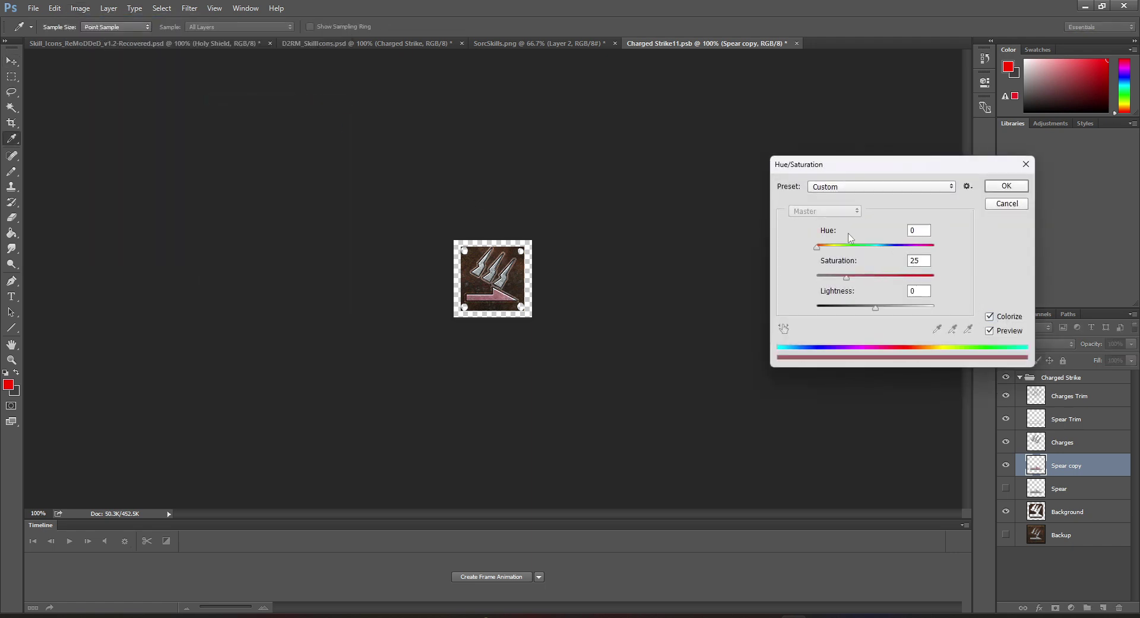
{"action": "left_click_drag", "start_coordinate": [819, 246], "coordinate": [896, 249]}
{"action": "left_click_drag", "start_coordinate": [847, 277], "coordinate": [910, 279]}
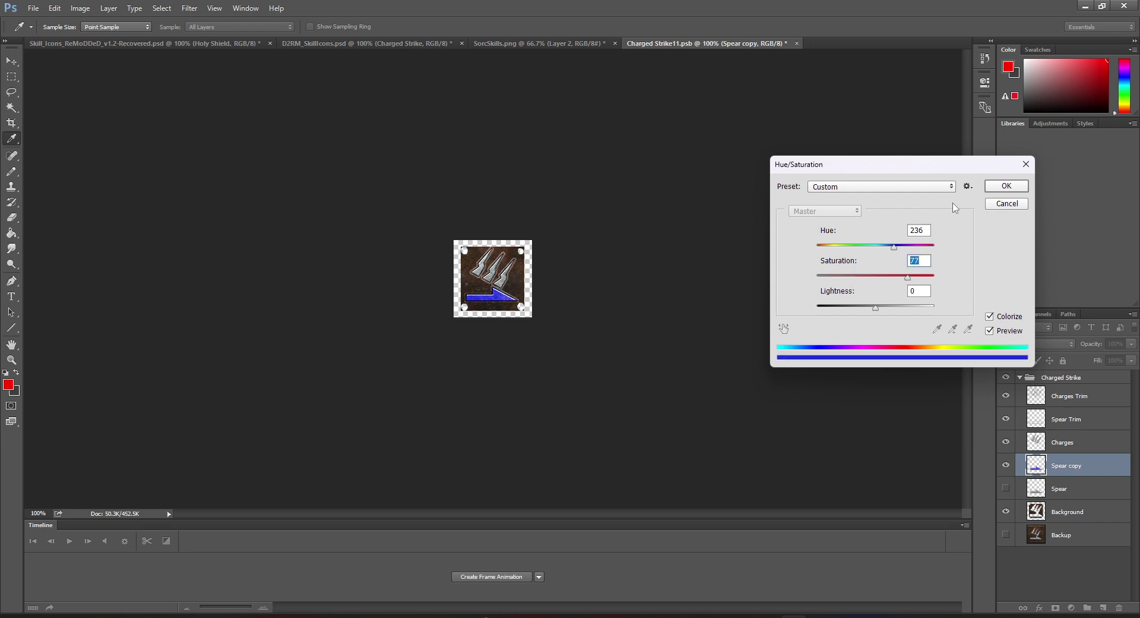
{"action": "left_click", "coordinate": [1007, 186]}
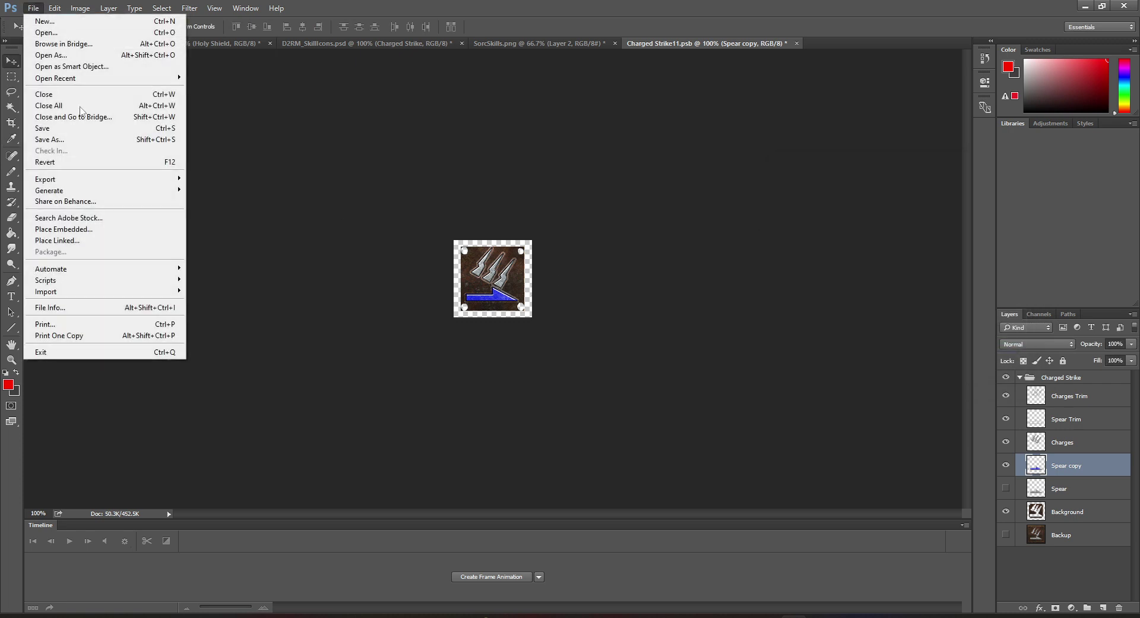
- Save Charged Strike11.psb, then collapse Javelin & Spear in D2RM_SkillIcons.psd
{"action": "left_click", "coordinate": [33, 8]}
{"action": "left_click", "coordinate": [59, 131]}
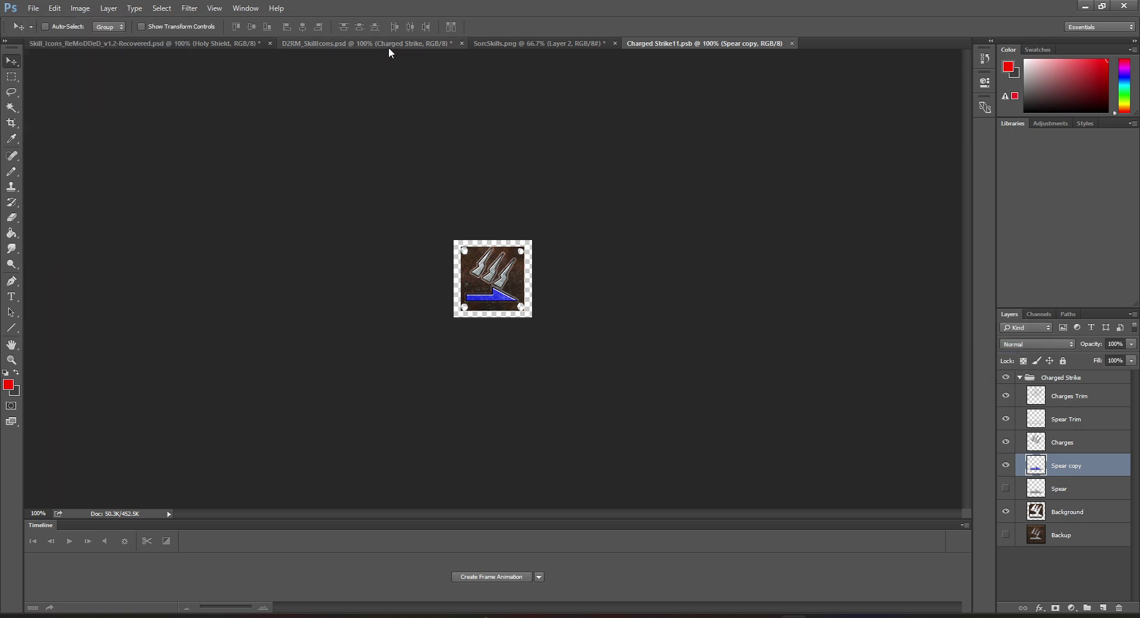
{"action": "left_click", "coordinate": [389, 45]}
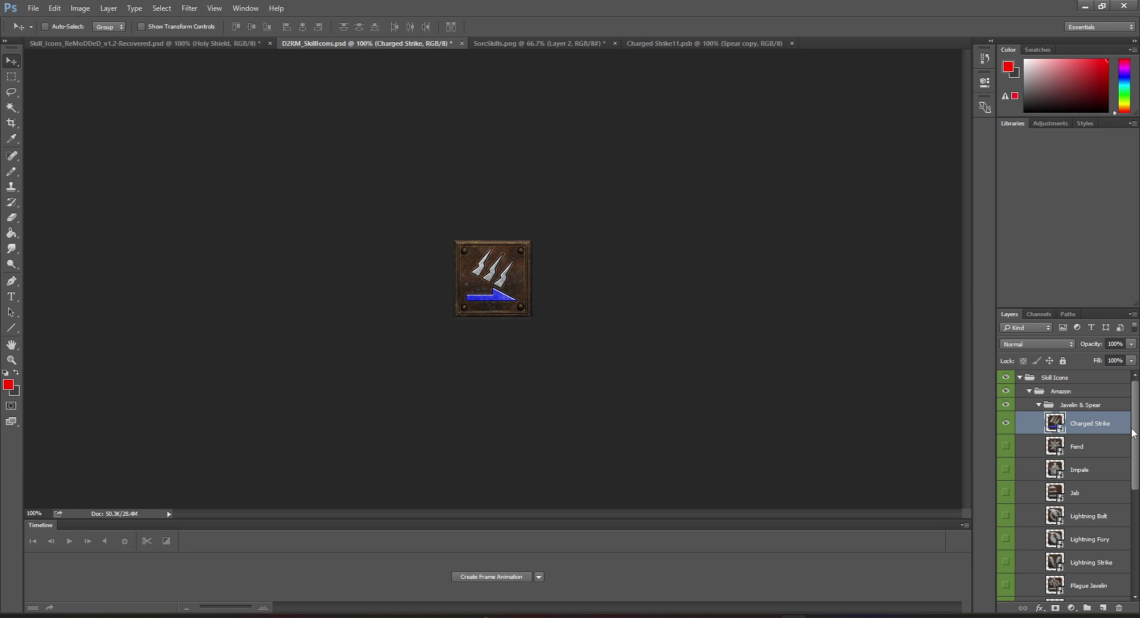
{"action": "left_click", "coordinate": [1038, 405]}
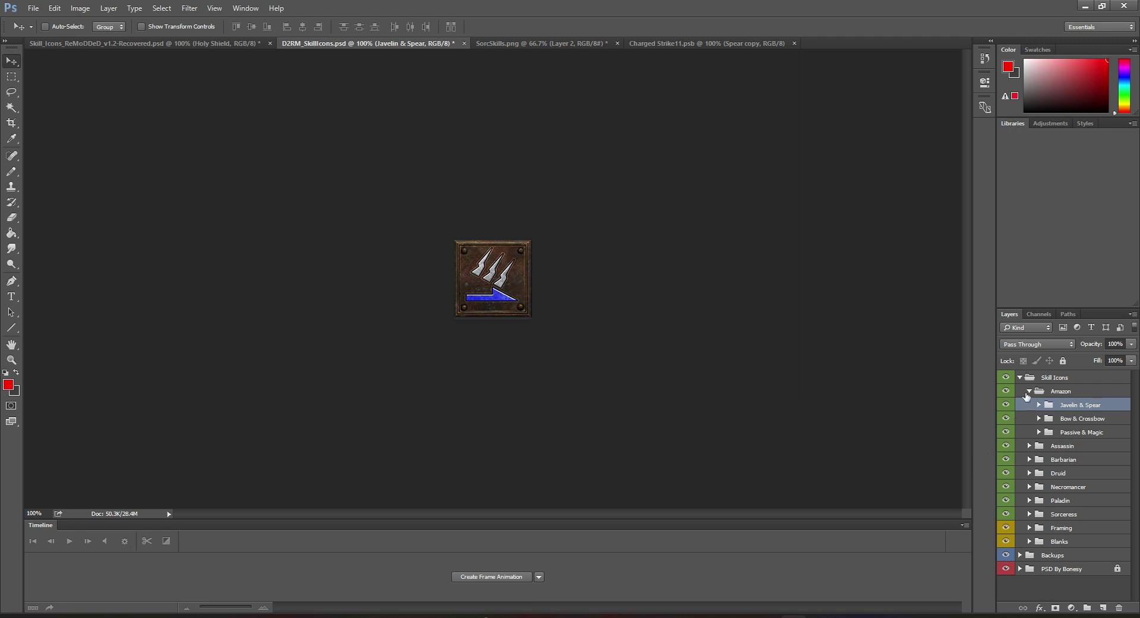
- Hide the Amazon, Assassin and Framing layers and preview the Auras, Curses and Masteries blanks
{"action": "left_click", "coordinate": [1031, 393]}
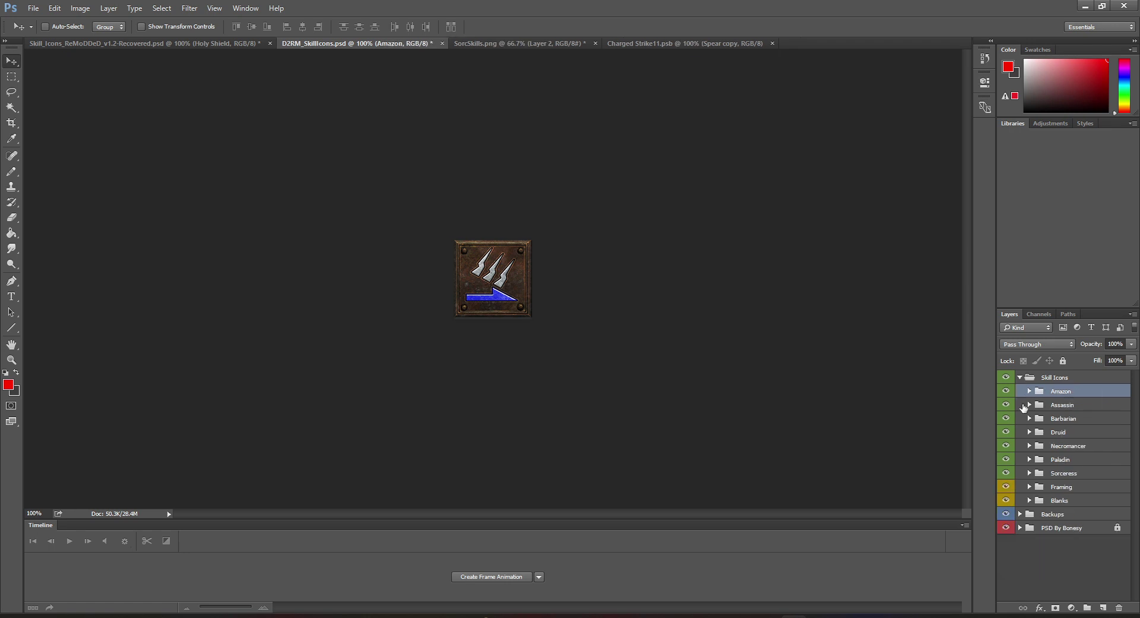
{"action": "left_click_drag", "start_coordinate": [1005, 391], "coordinate": [1051, 536]}
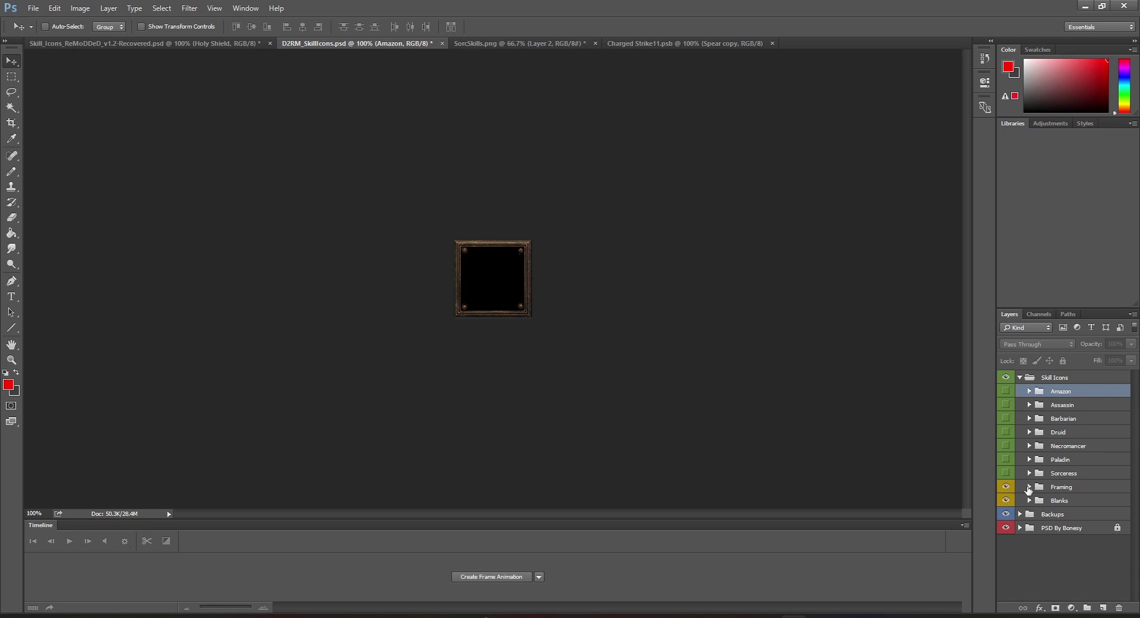
{"action": "left_click", "coordinate": [1006, 486]}
{"action": "left_click", "coordinate": [1030, 500]}
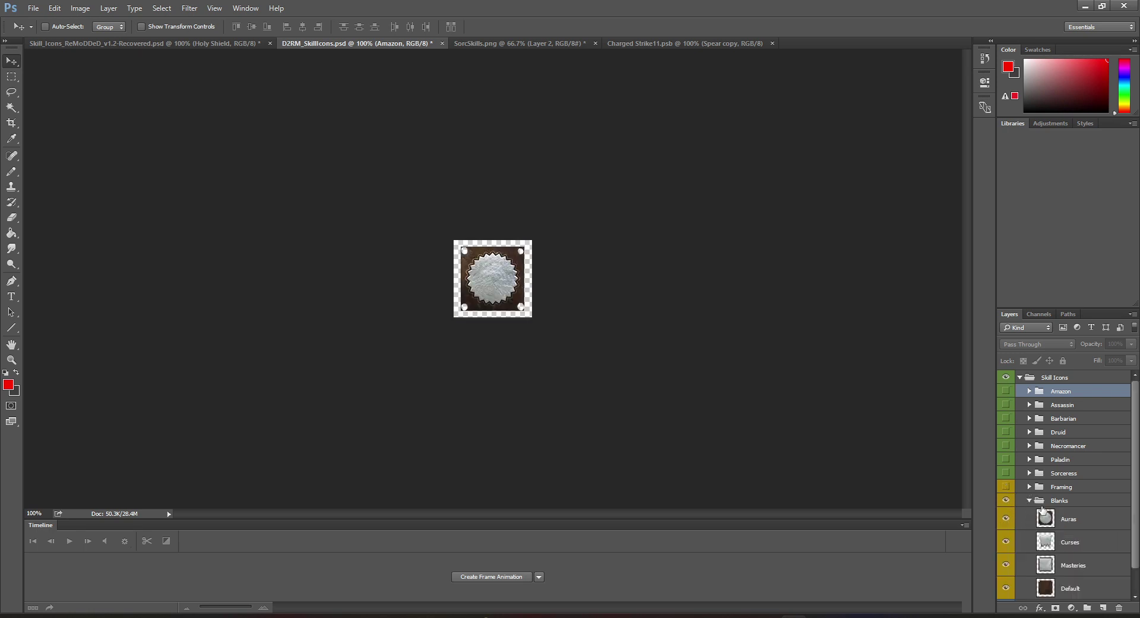
{"action": "scroll", "coordinate": [1021, 499], "scroll_direction": "down", "scroll_amount": 2}
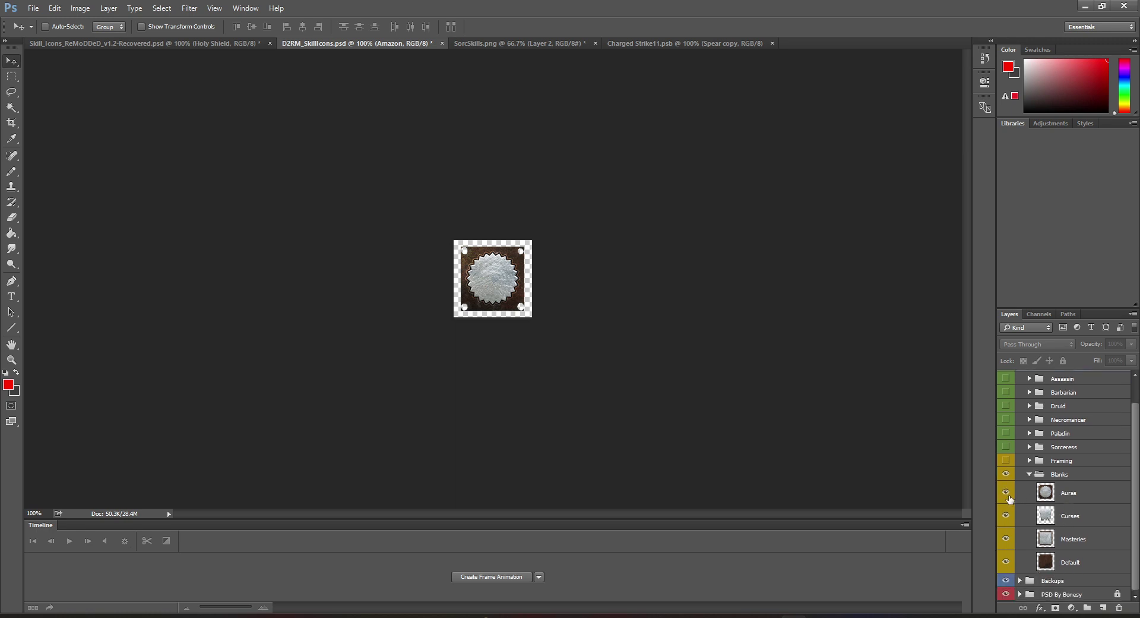
{"action": "left_click_drag", "start_coordinate": [1007, 494], "coordinate": [1007, 543]}
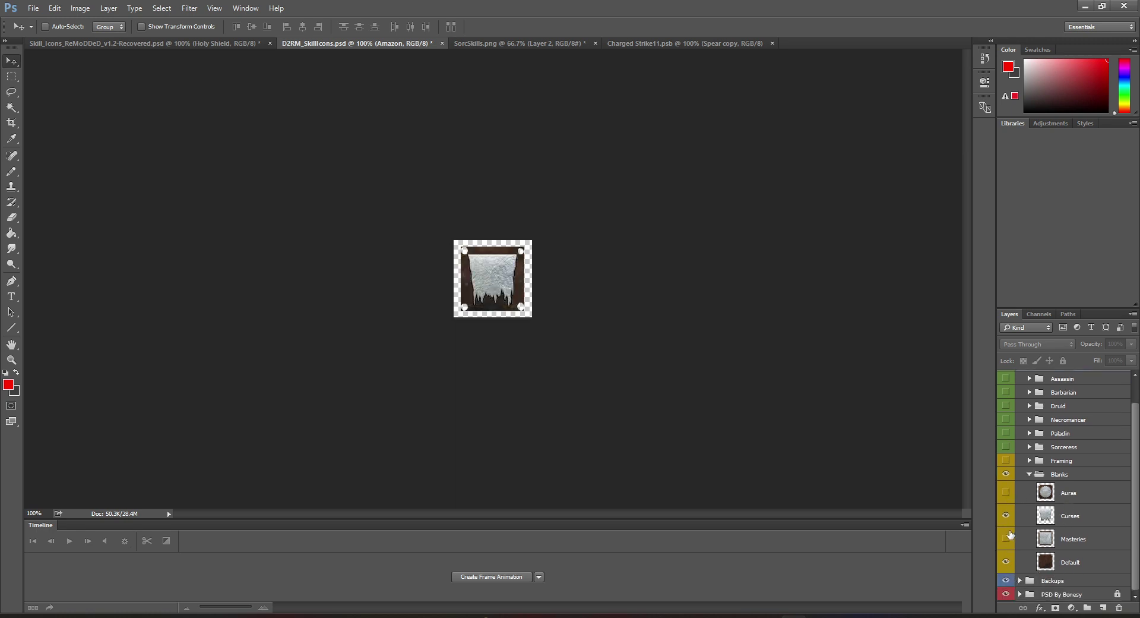
{"action": "left_click", "coordinate": [1007, 539]}
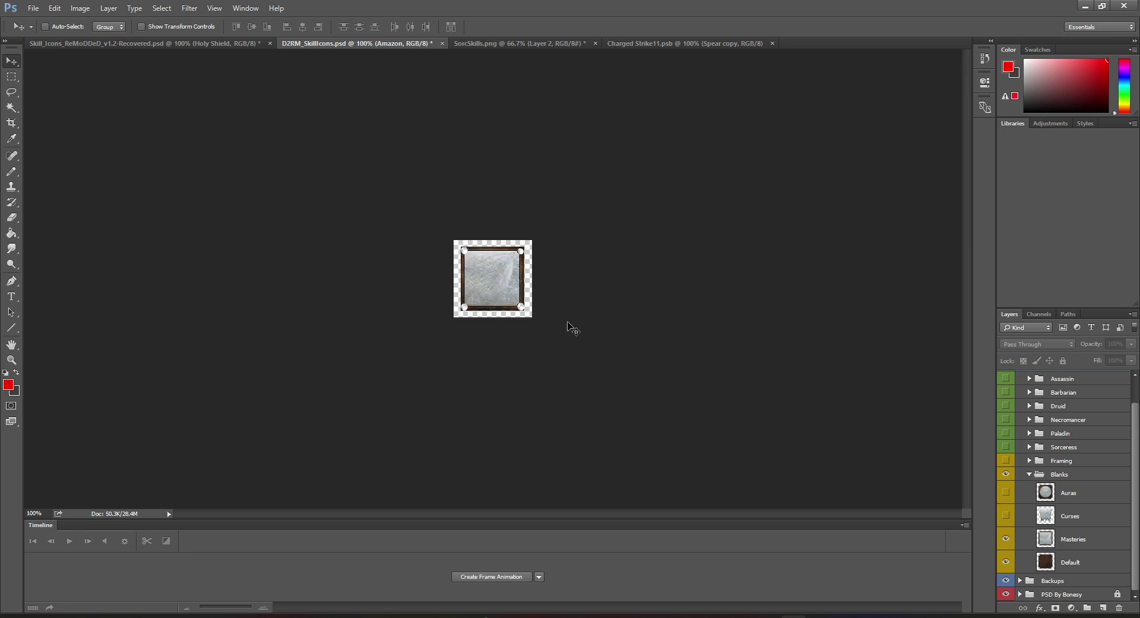
{"action": "left_click", "coordinate": [1006, 515]}
{"action": "left_click", "coordinate": [1006, 493]}
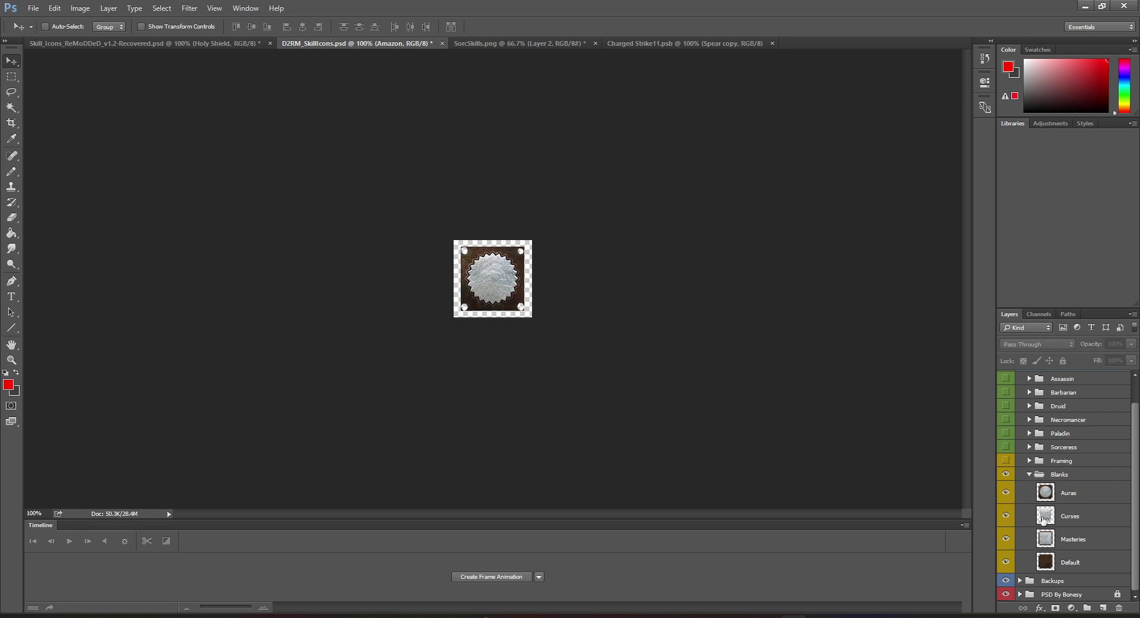
- Browse the Backups group, then make Framing and the Amazon icons visible again
{"action": "left_click", "coordinate": [1020, 580]}
{"action": "scroll", "coordinate": [1024, 570], "scroll_direction": "down", "scroll_amount": 5}
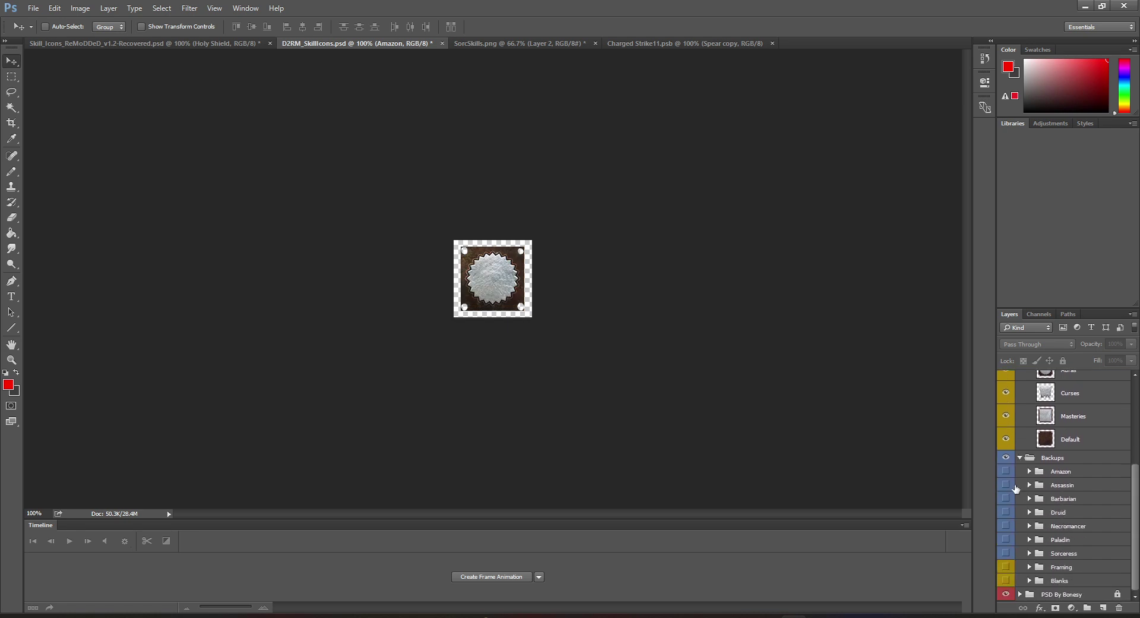
{"action": "left_click", "coordinate": [1030, 472]}
{"action": "left_click", "coordinate": [1030, 472]}
{"action": "left_click", "coordinate": [1021, 458]}
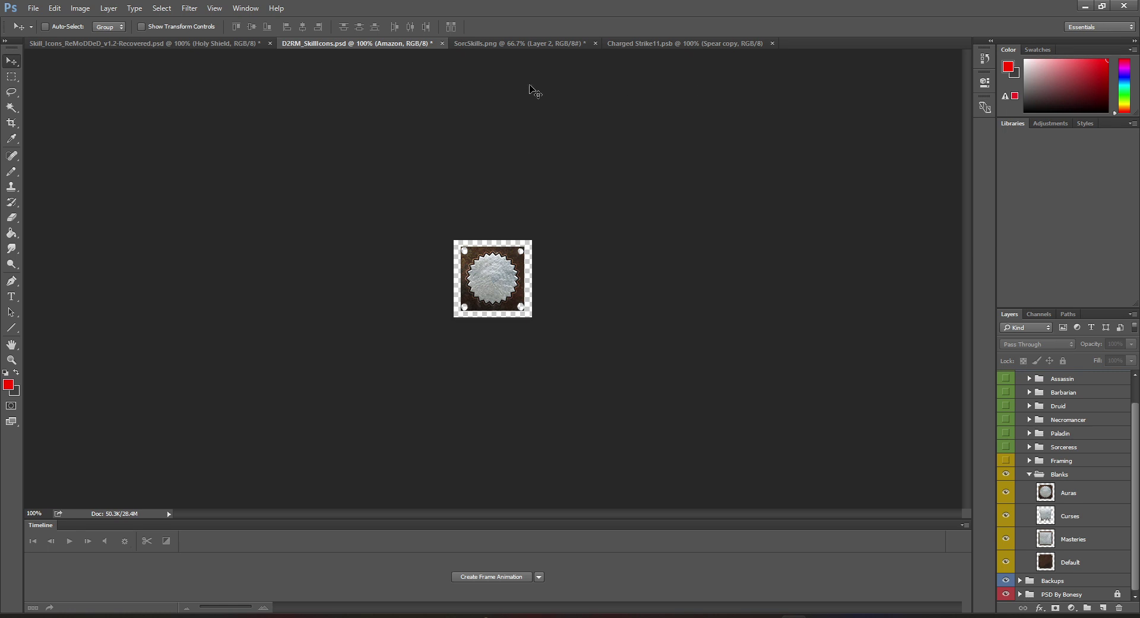
{"action": "left_click", "coordinate": [1007, 460]}
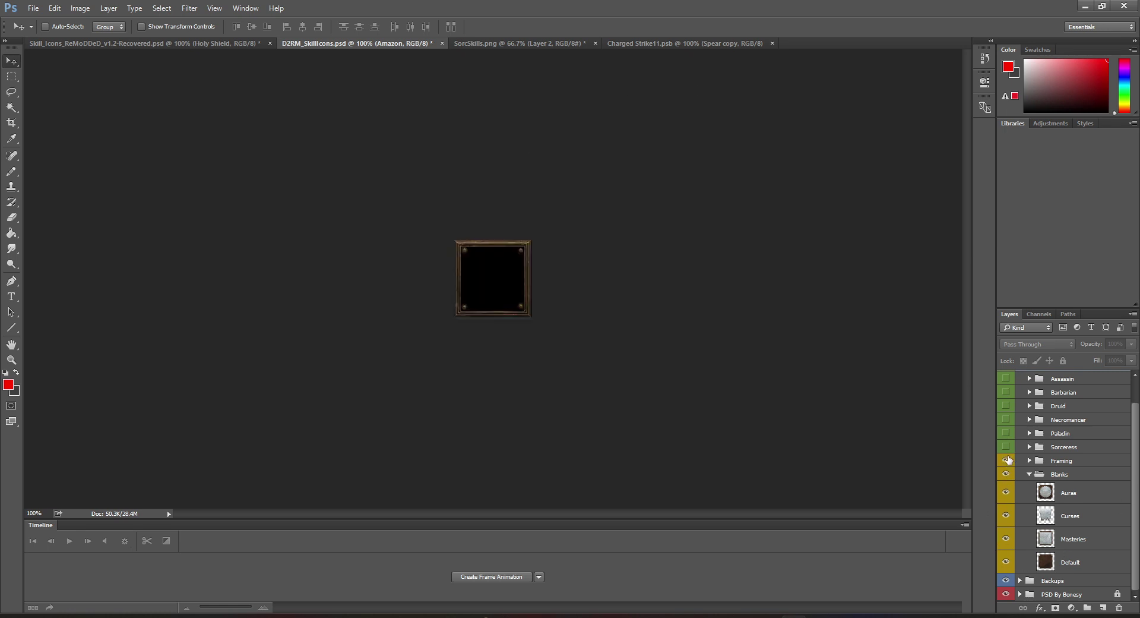
{"action": "scroll", "coordinate": [1009, 457], "scroll_direction": "up", "scroll_amount": 2}
{"action": "left_click", "coordinate": [1006, 391]}
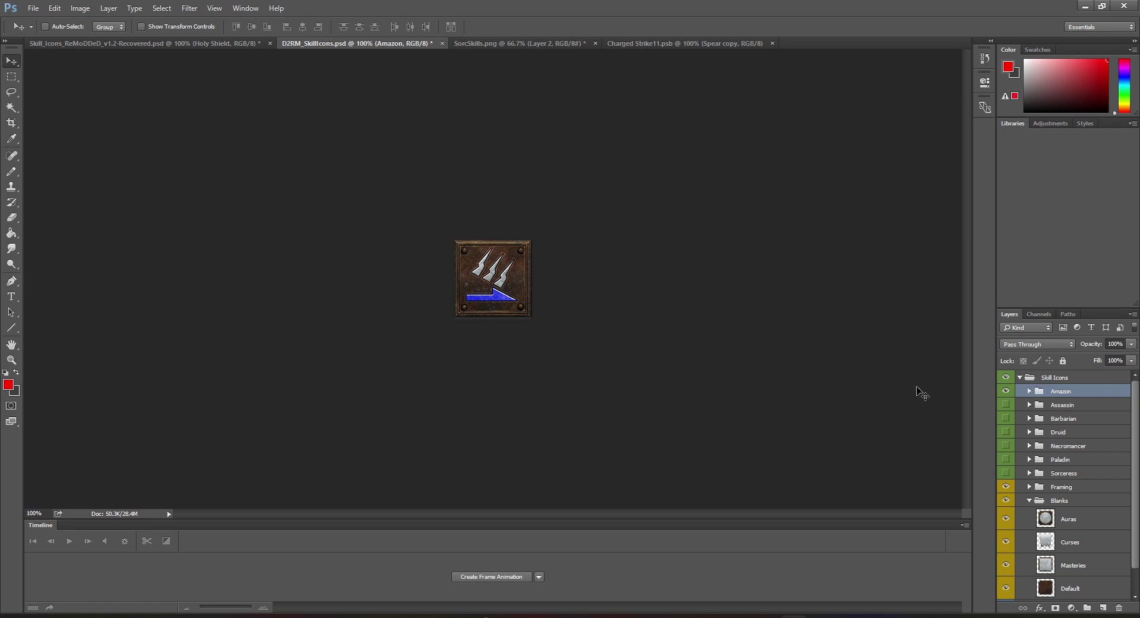
- Under Amazon > Javelin & Spear, show the Fend layer and hide Charged Strike
{"action": "left_click", "coordinate": [1030, 392]}
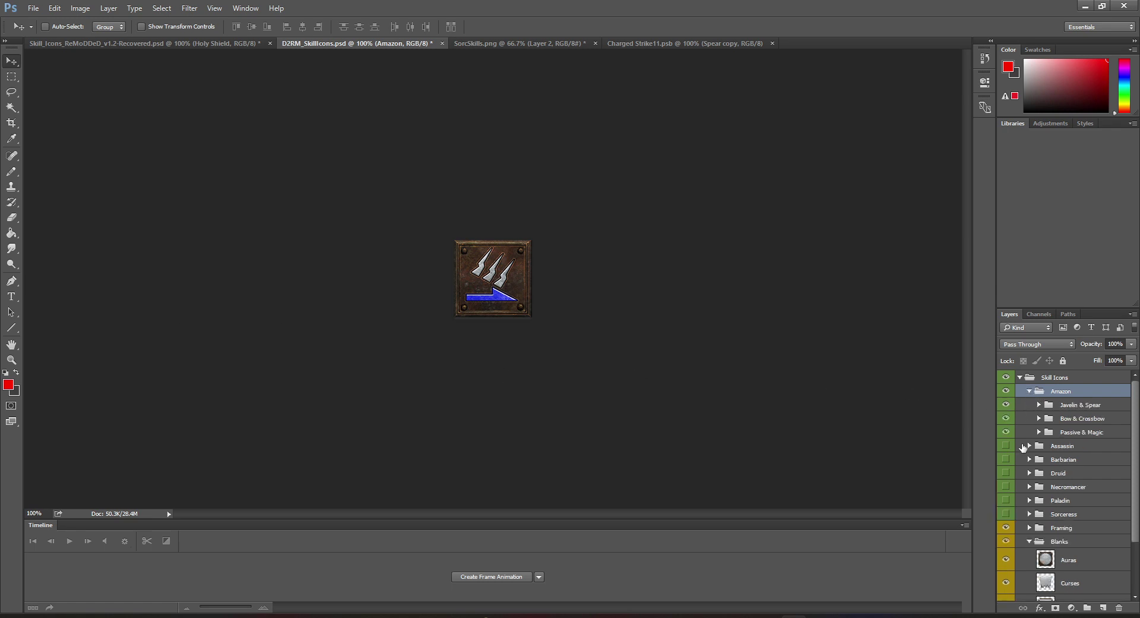
{"action": "left_click", "coordinate": [1038, 405]}
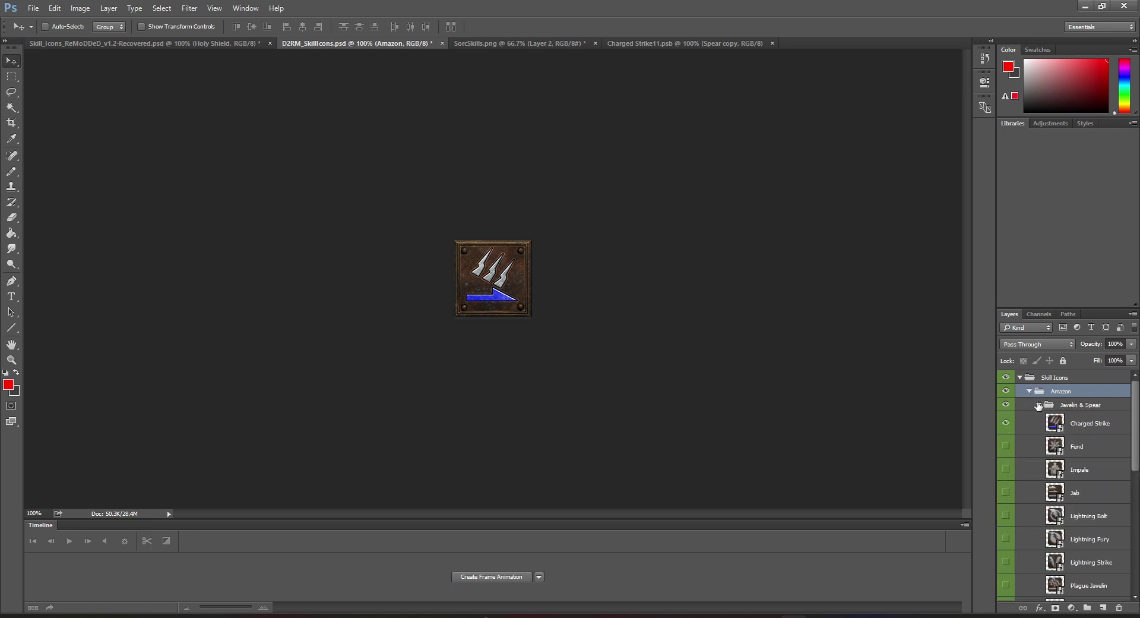
{"action": "left_click", "coordinate": [1006, 447]}
{"action": "left_click", "coordinate": [1006, 423]}
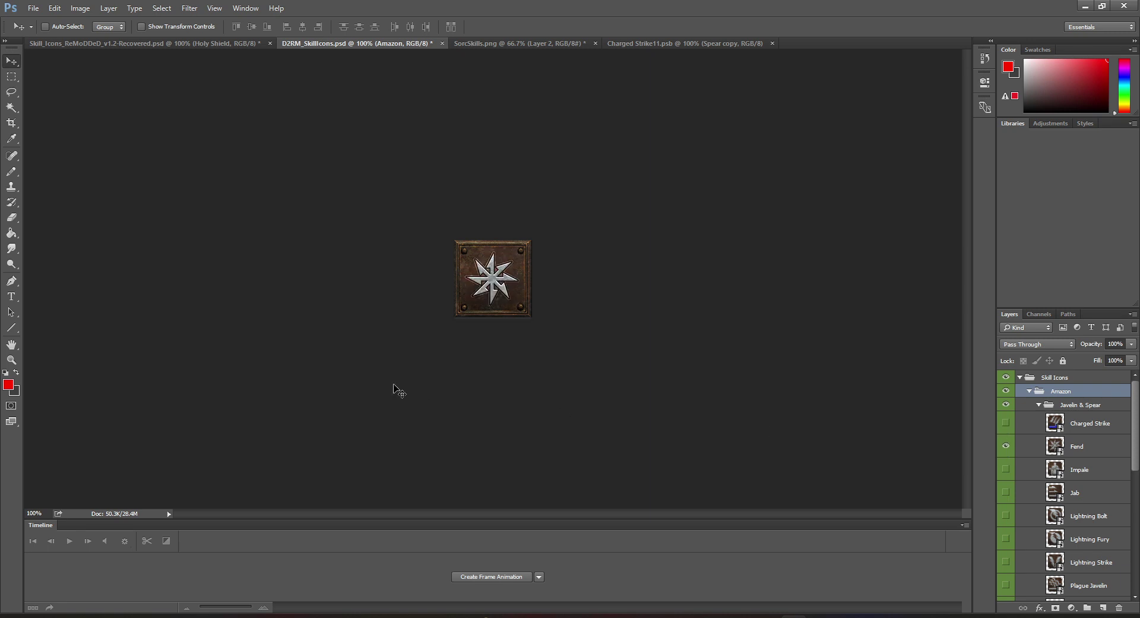